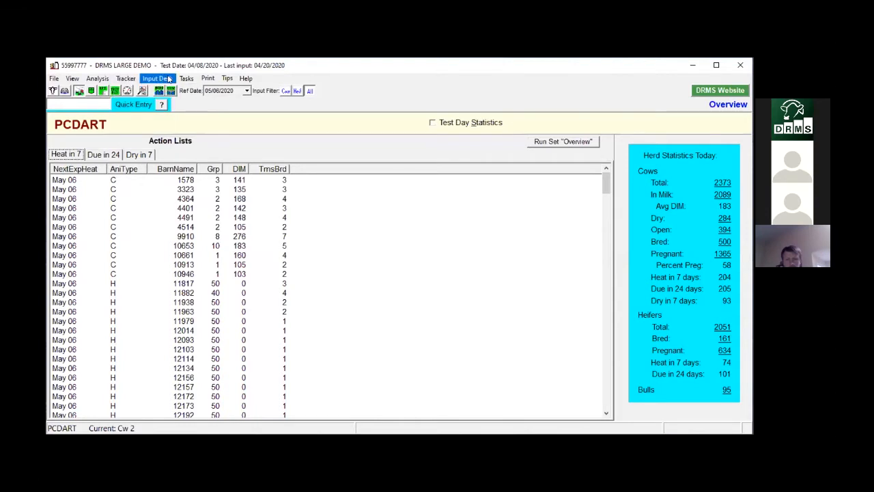
pyautogui.click(185, 79)
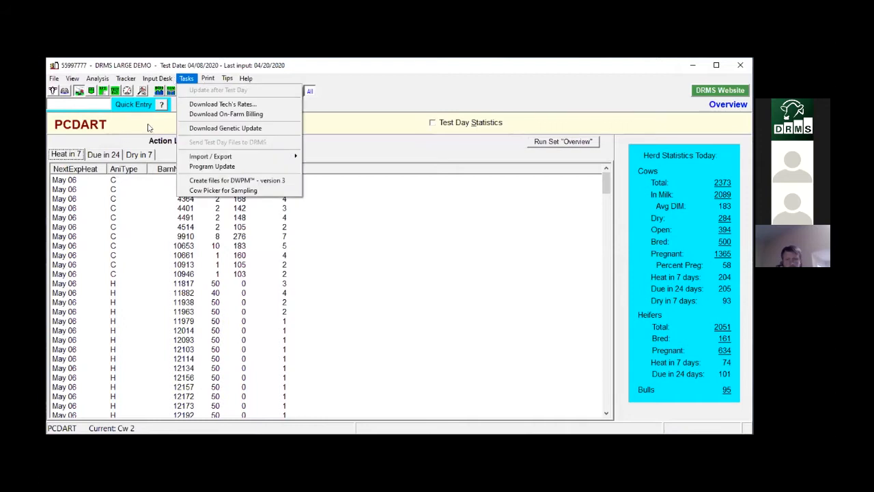
pyautogui.click(382, 262)
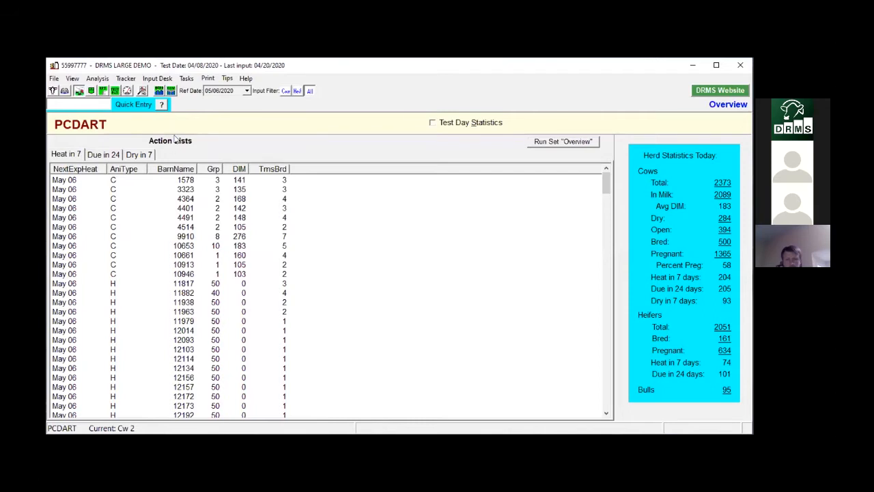
# View the Due in 24 and Dry in 7 action lists and check the action list options
pyautogui.click(101, 155)
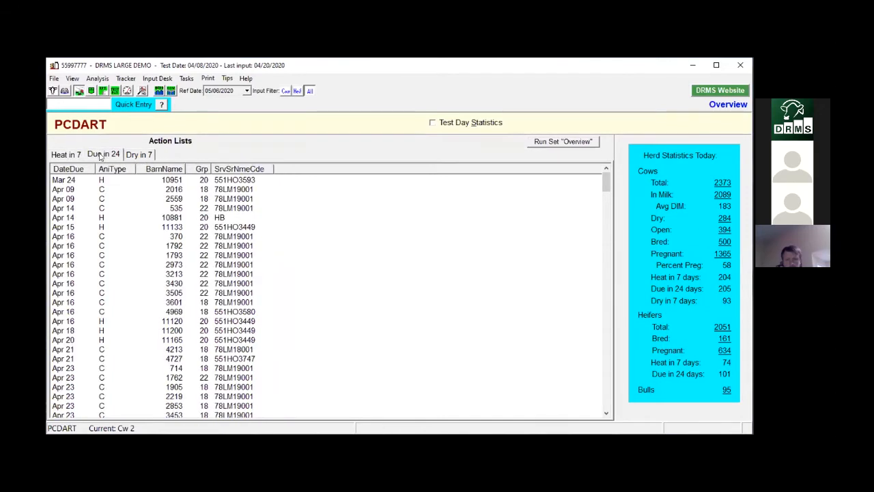
pyautogui.click(143, 155)
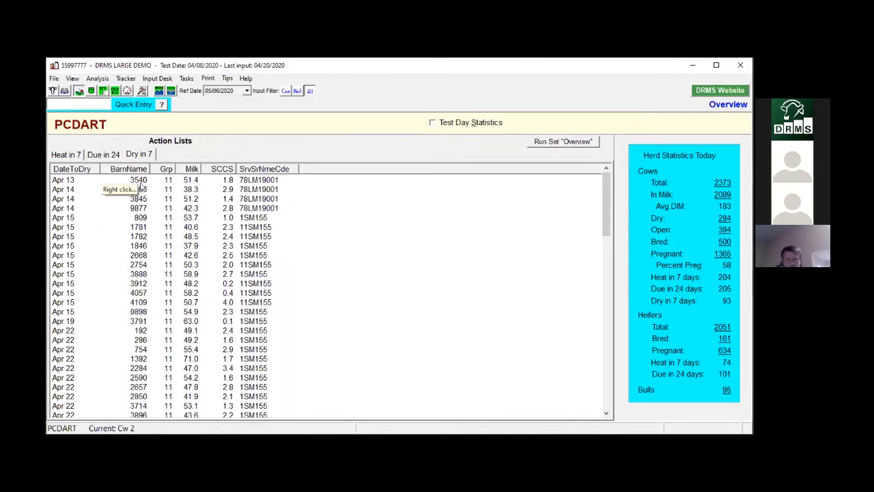
pyautogui.rightClick(142, 161)
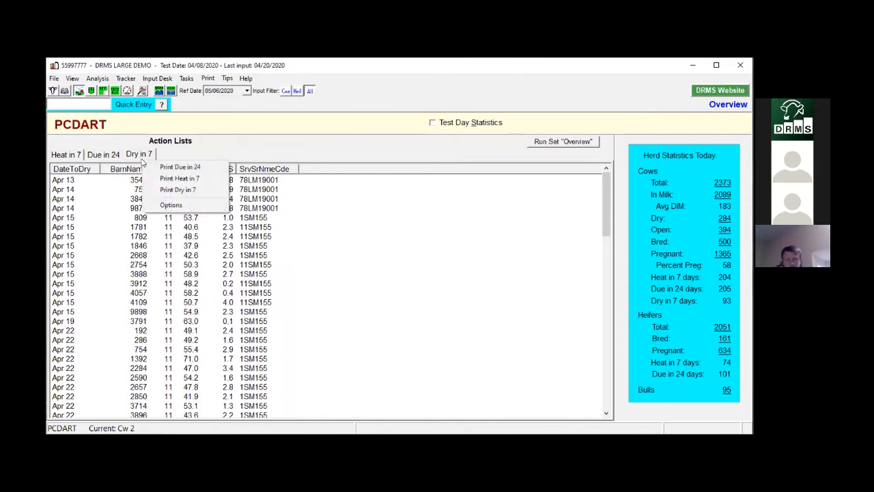
pyautogui.click(176, 204)
pyautogui.click(464, 339)
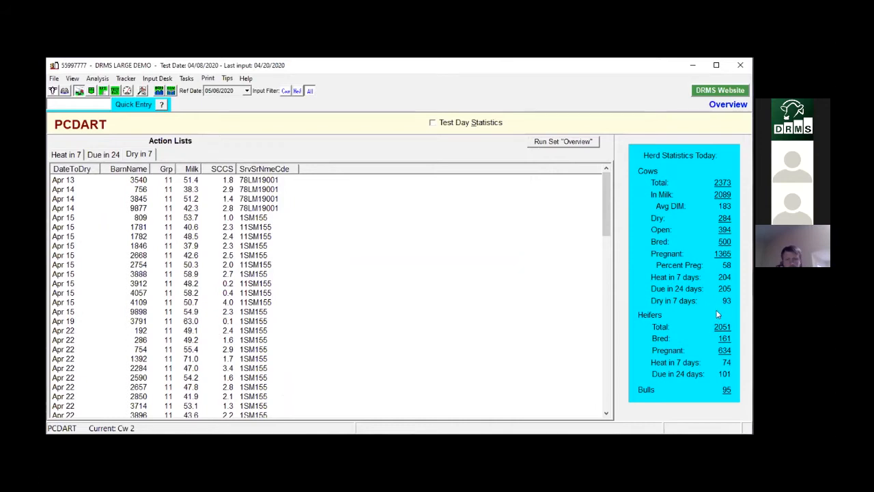
# List the dry cows from today's herd statistics, and return to the herd overview
pyautogui.click(724, 219)
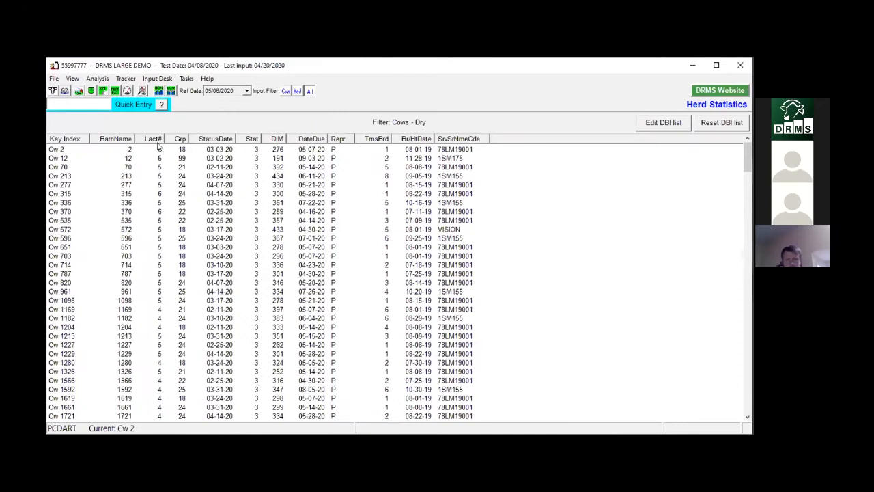
pyautogui.click(77, 92)
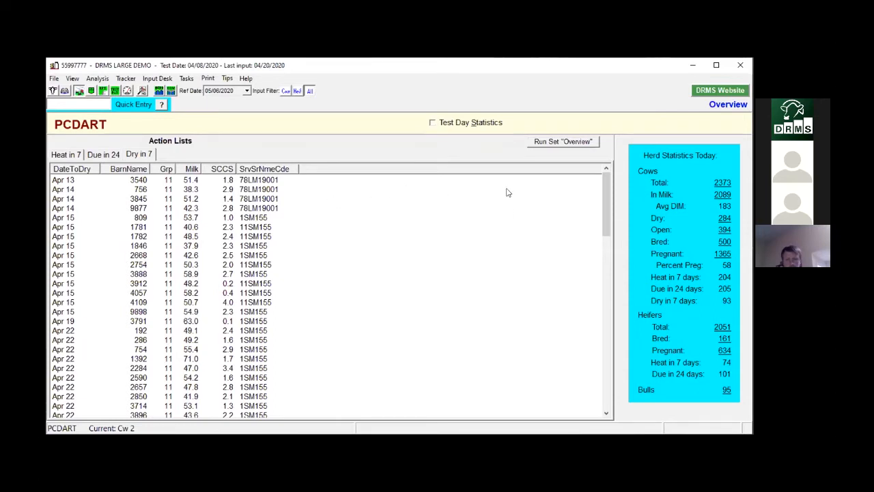
# Show the test day statistics on the overview and display those for test date 09/05/2002
pyautogui.click(432, 124)
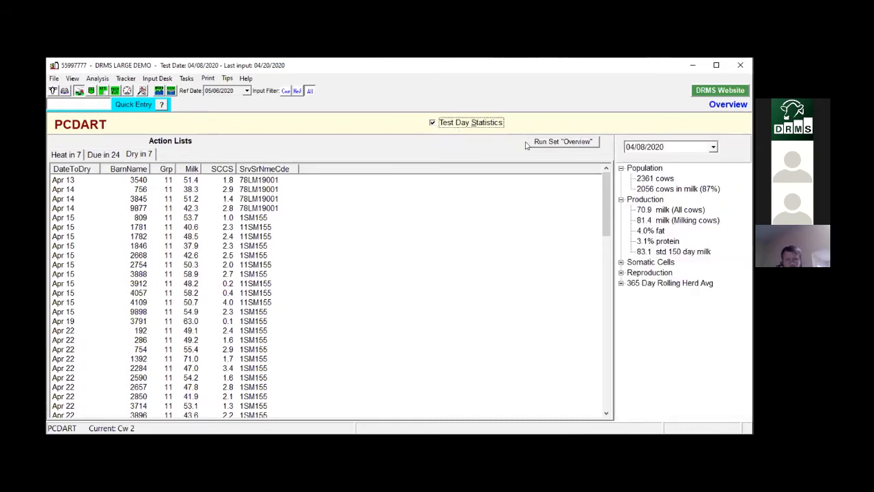
pyautogui.click(714, 147)
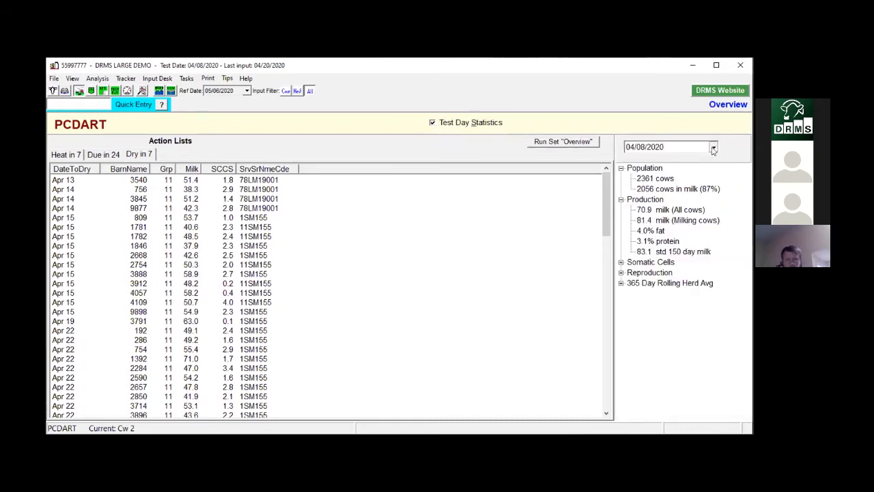
pyautogui.moveTo(710, 173); pyautogui.dragTo(725, 224)
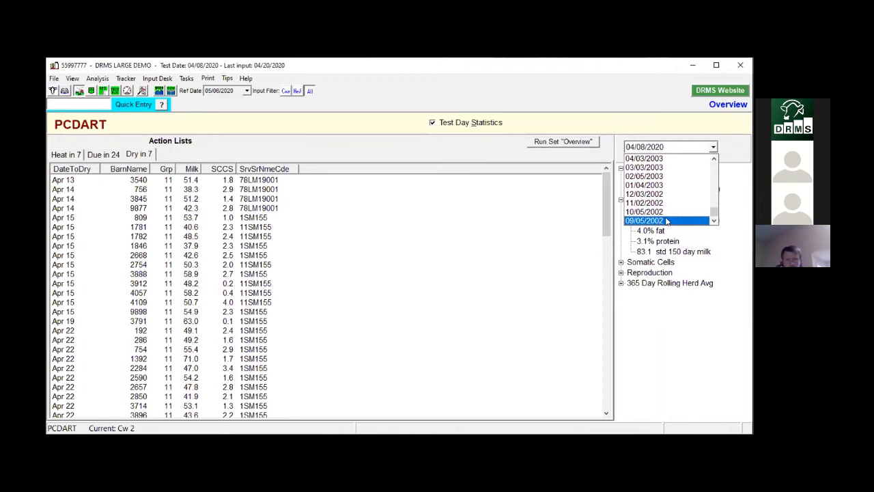
pyautogui.click(666, 221)
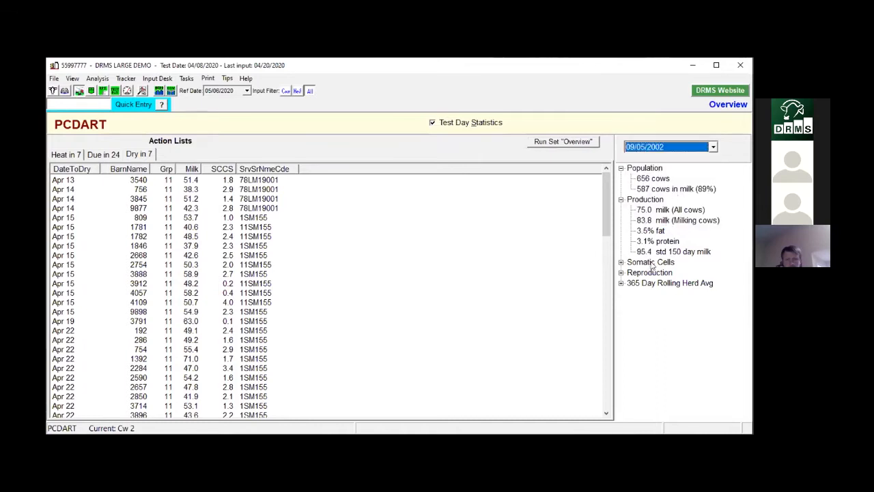
# Set the test day statistics back to 04/08/2020 and return to today's herd statistics
pyautogui.click(713, 147)
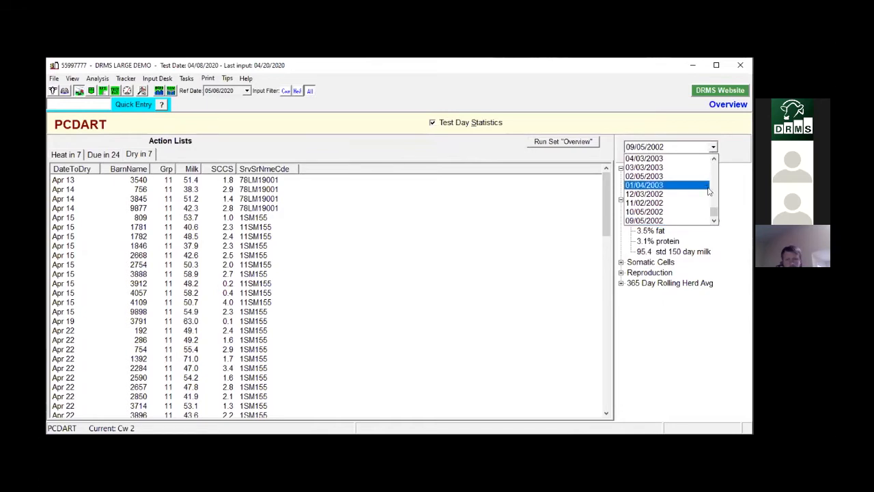
pyautogui.scroll(7, 713, 201)
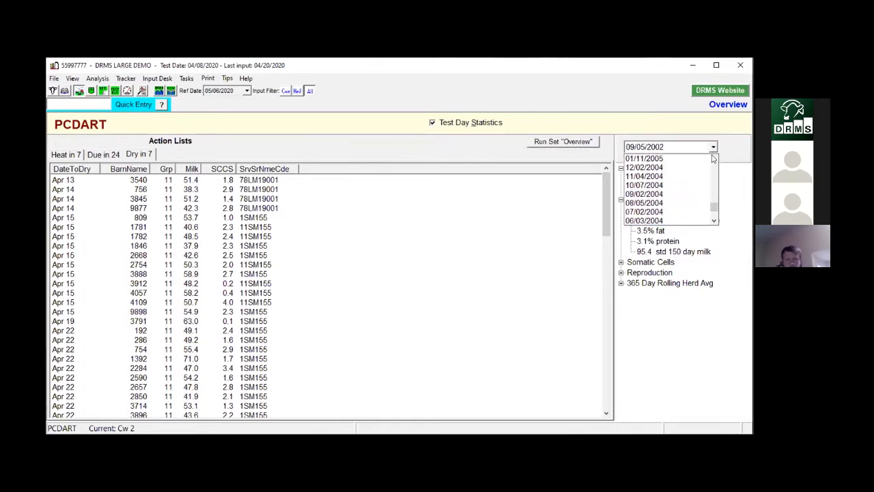
pyautogui.moveTo(713, 205); pyautogui.dragTo(715, 156)
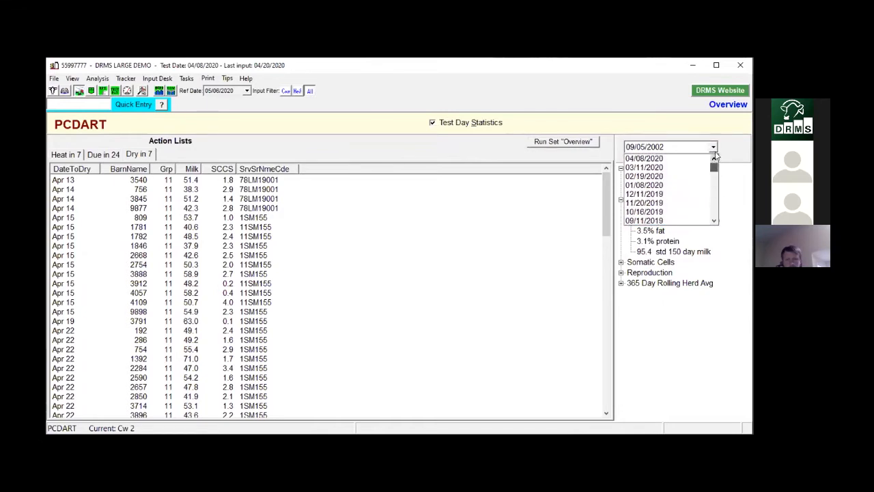
pyautogui.click(675, 157)
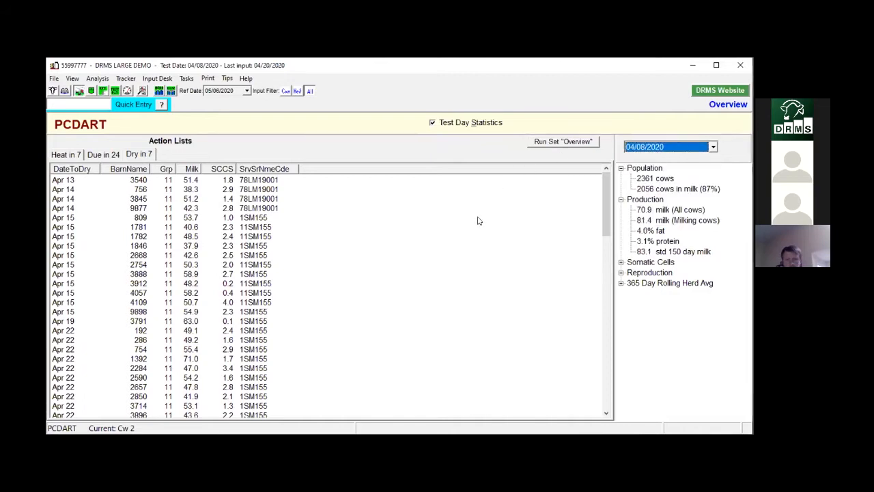
pyautogui.click(433, 123)
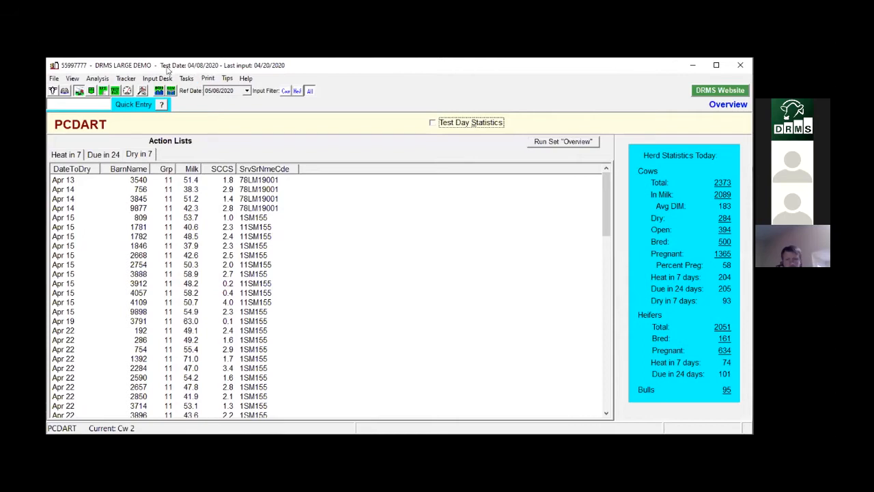
# Open the Reports screen, collapse the UTK set and expand the Standard Reports set
pyautogui.click(147, 81)
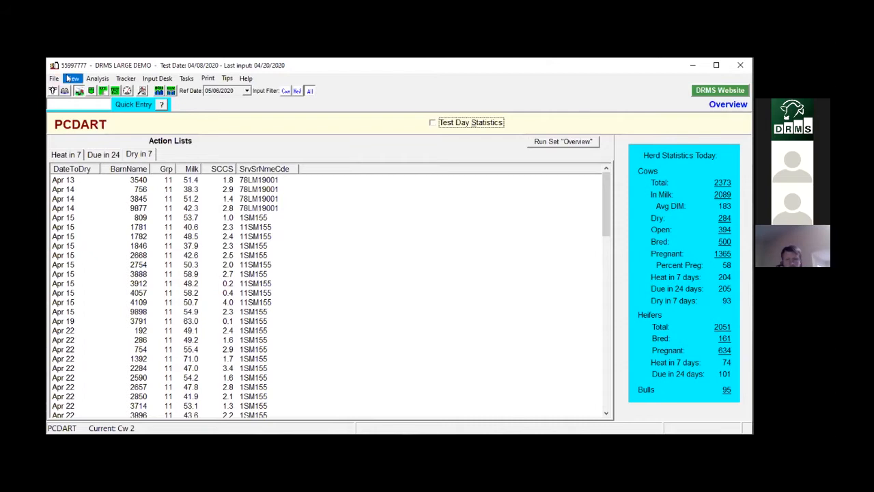
pyautogui.click(102, 91)
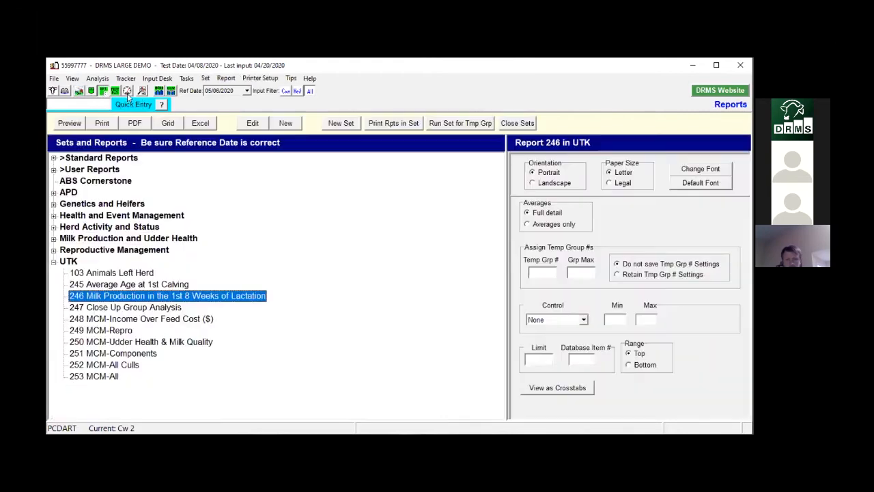
pyautogui.click(53, 261)
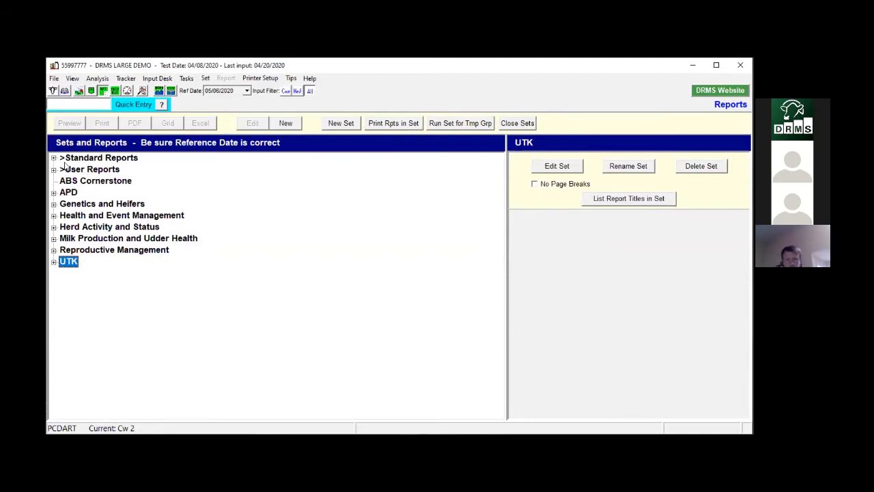
pyautogui.click(53, 158)
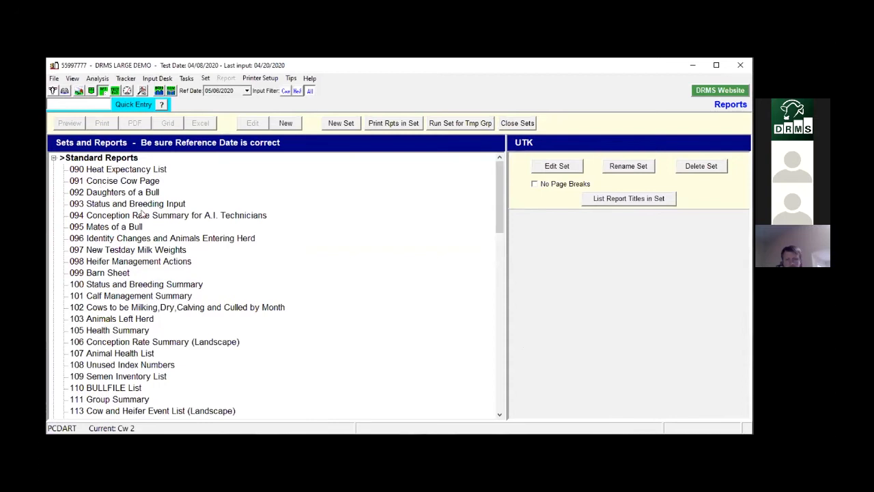
# Preview report 103 Animals Left Herd from the Standard Reports set, and close the preview
pyautogui.scroll(-1, 141, 214)
pyautogui.scroll(-1, 141, 213)
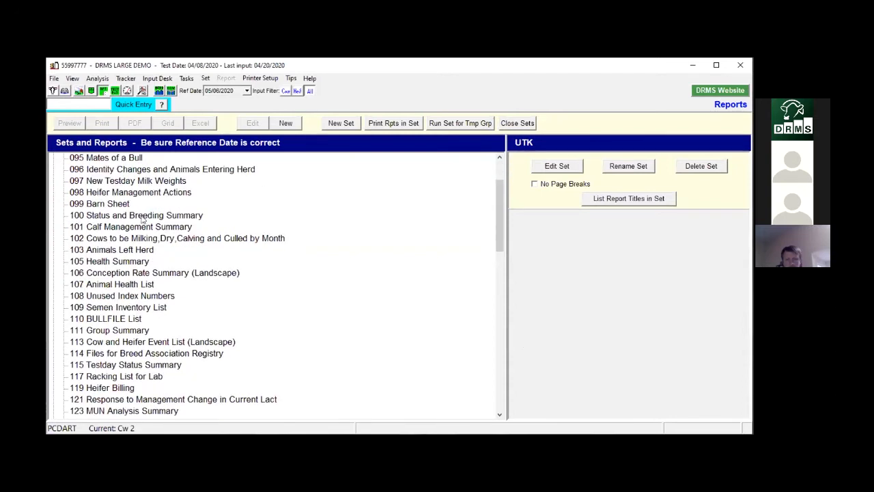
pyautogui.click(122, 249)
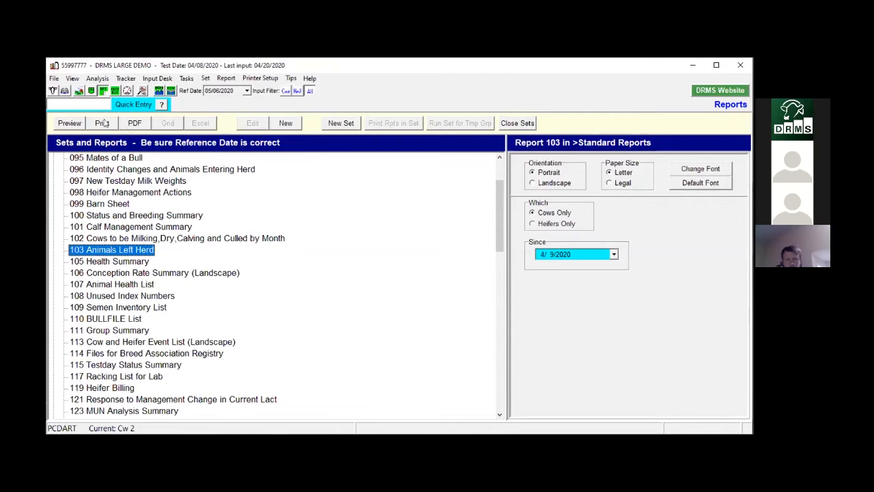
pyautogui.click(79, 124)
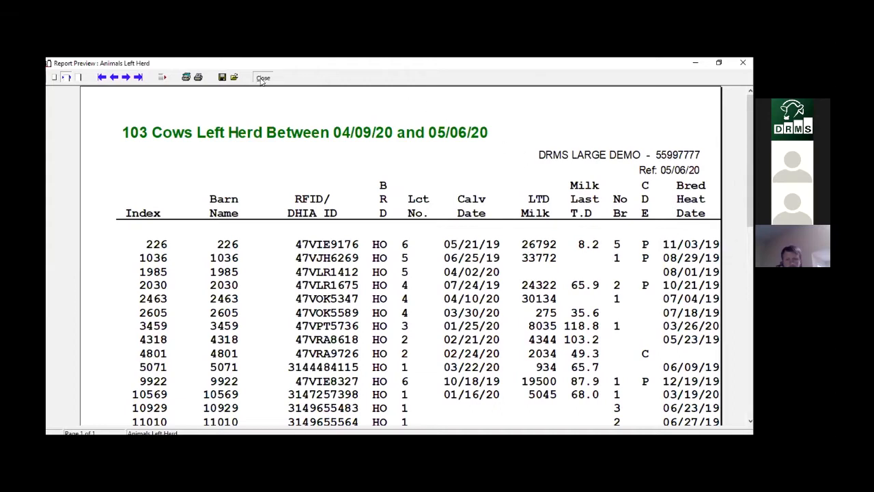
pyautogui.click(263, 78)
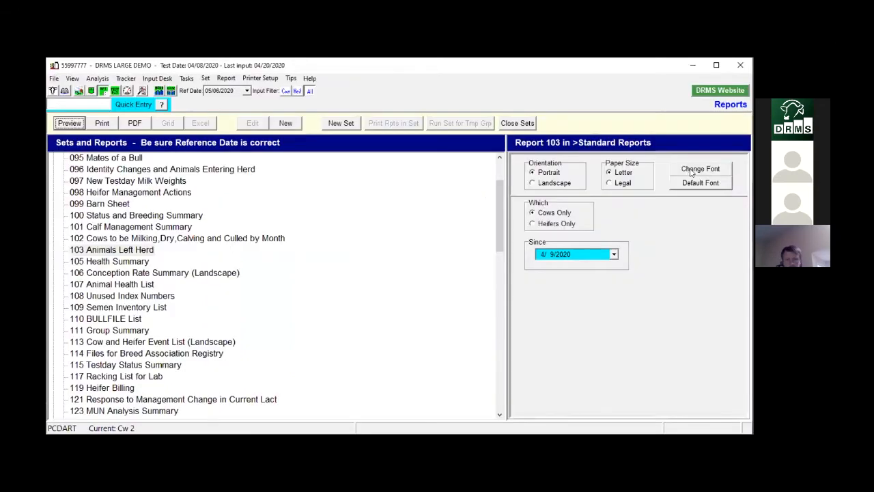
# Set the font size of report 103 Animals Left Herd to 8 and check the report in a new preview
pyautogui.click(692, 170)
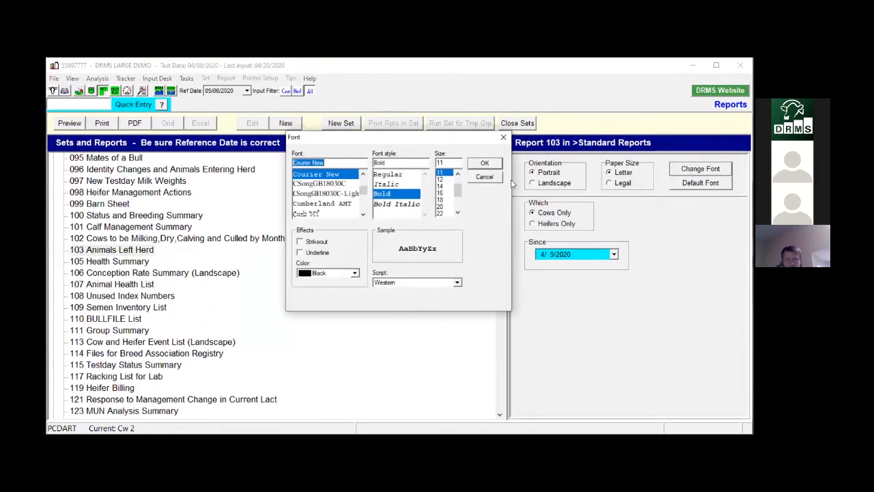
pyautogui.scroll(2, 456, 188)
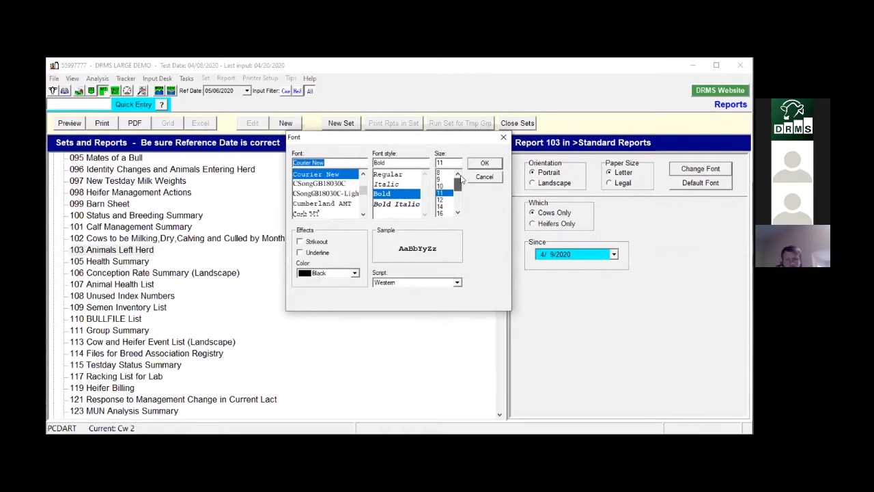
pyautogui.click(440, 172)
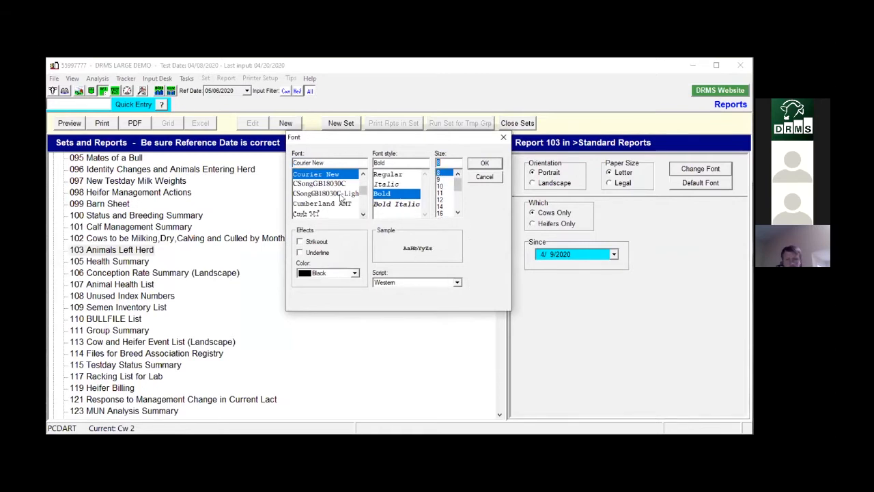
pyautogui.click(484, 165)
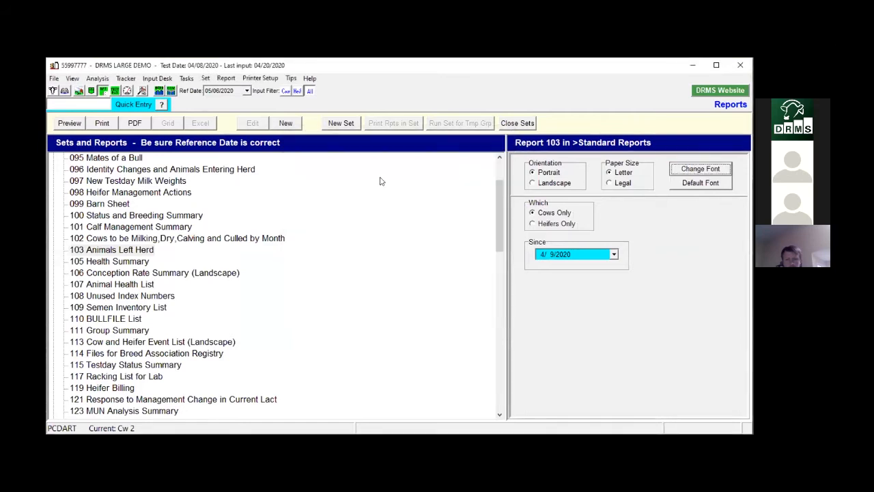
pyautogui.click(79, 123)
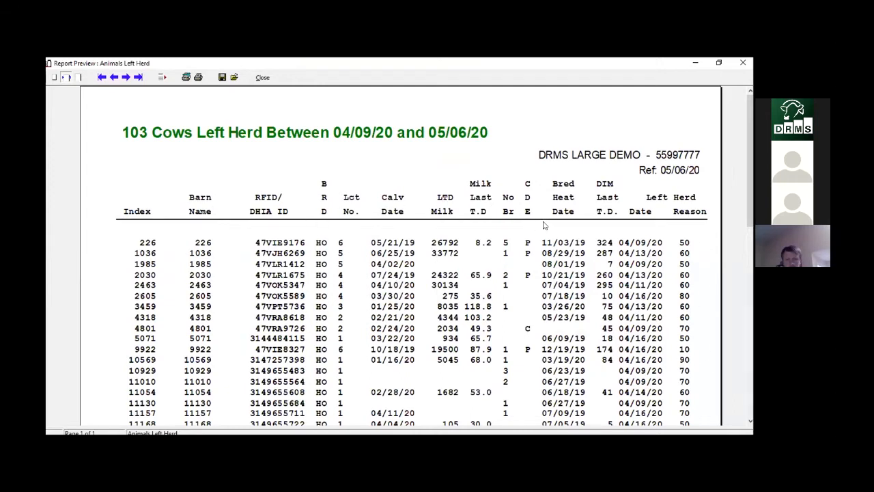
pyautogui.click(268, 78)
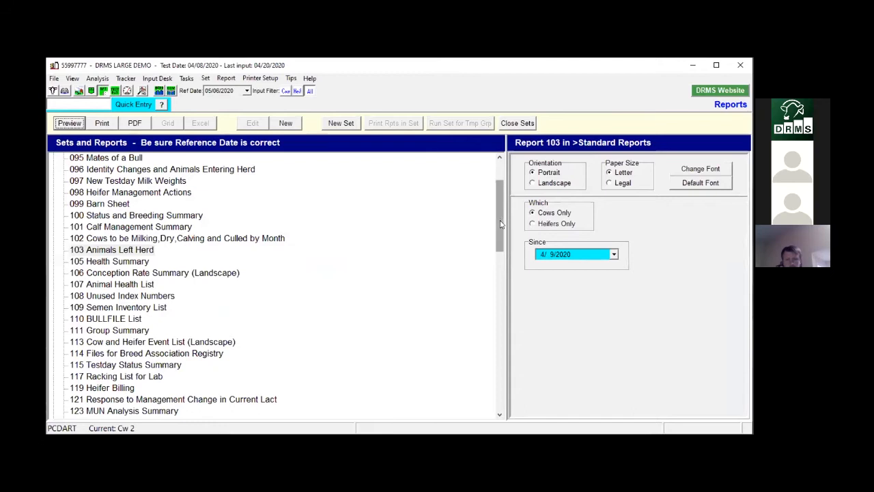
# Collapse the Standard Reports set, expand the UTK set and select its report 103 Animals Left Herd
pyautogui.moveTo(497, 225); pyautogui.dragTo(506, 200)
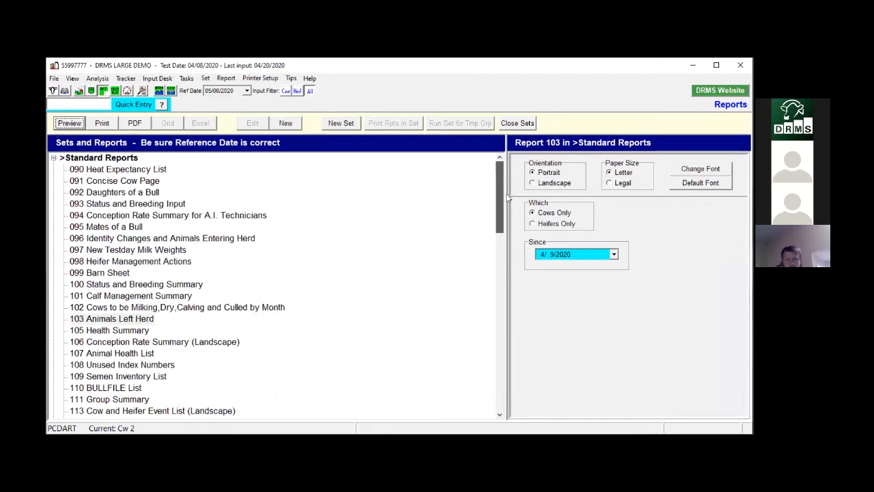
pyautogui.click(54, 158)
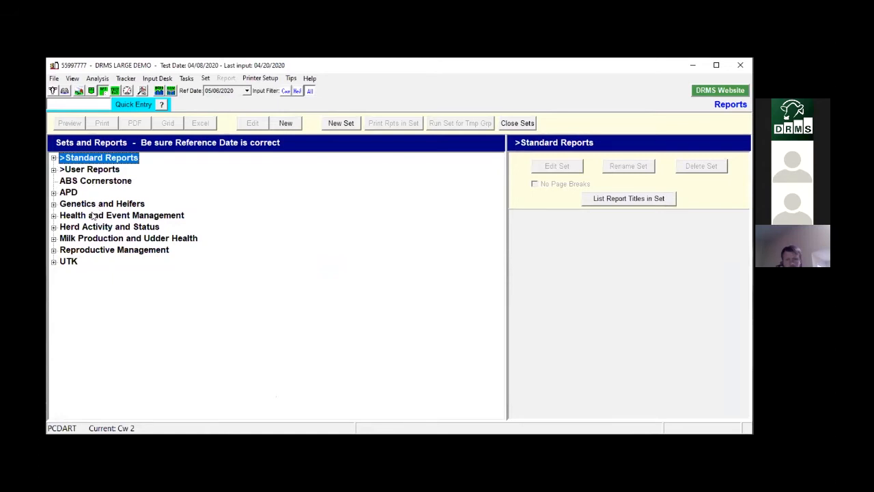
pyautogui.click(53, 262)
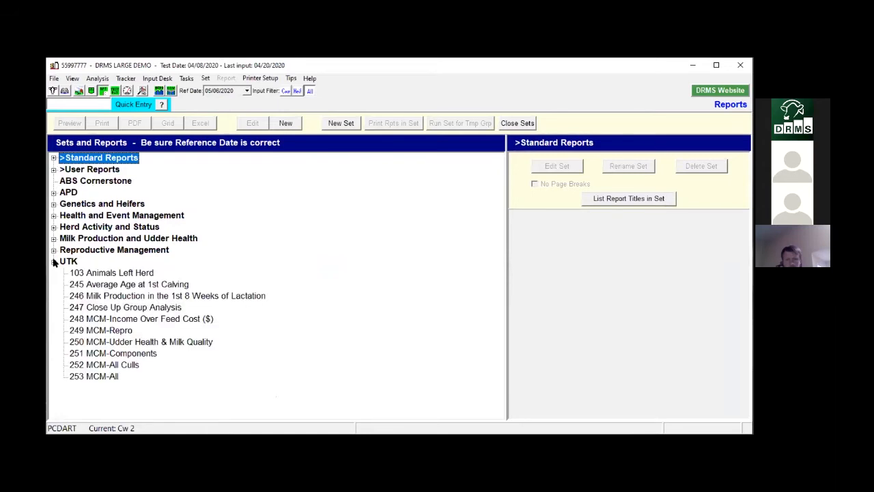
pyautogui.click(91, 275)
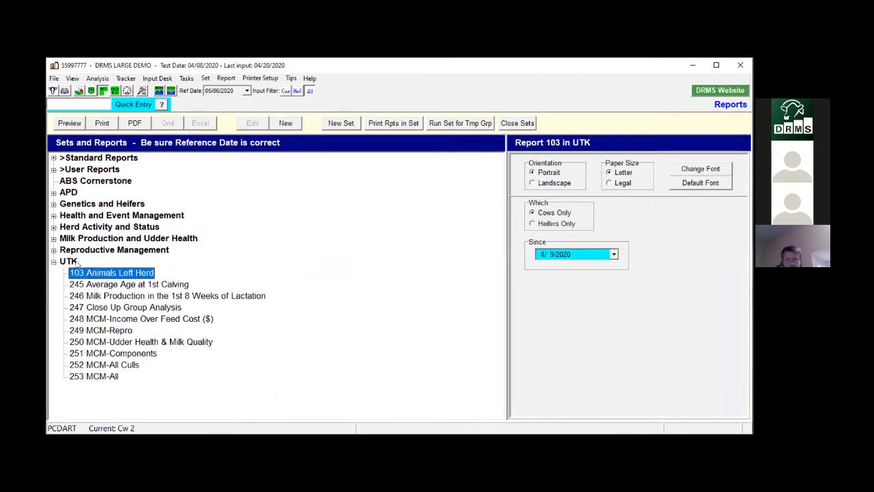
# Collapse the UTK set and expand the User Reports set
pyautogui.click(54, 262)
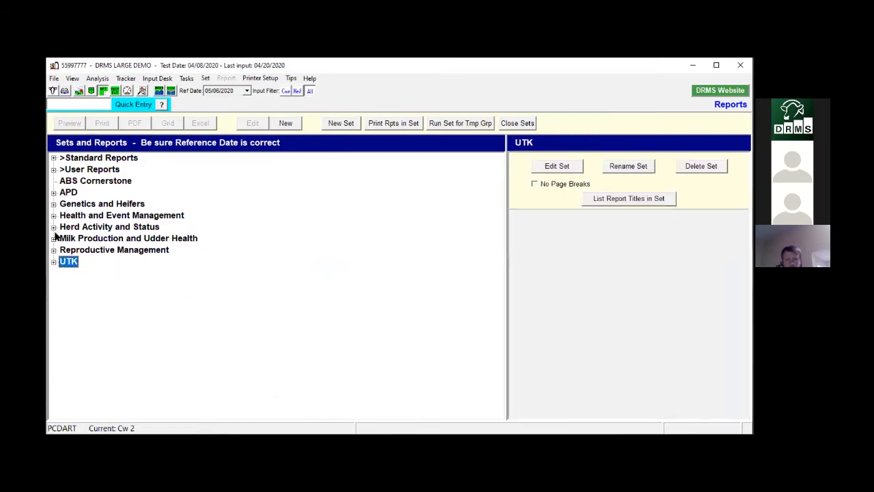
pyautogui.click(54, 170)
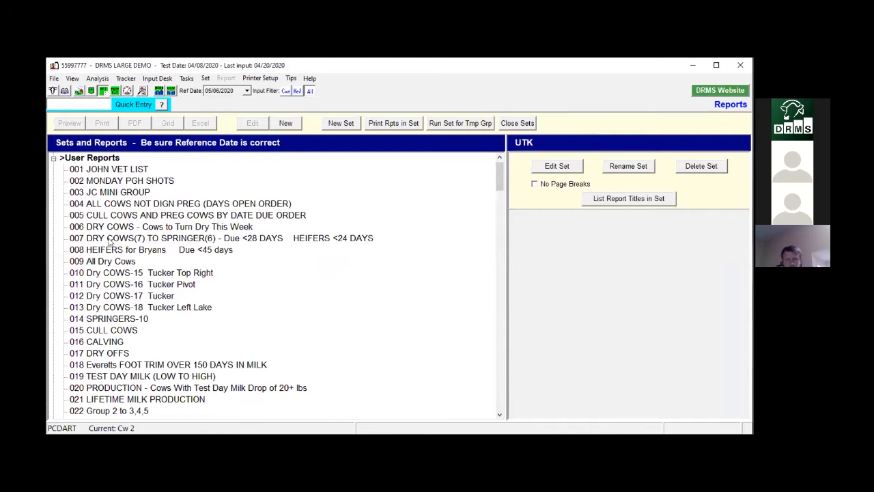
# Start a new report listing 009 Current SCC score and 012 Current 3.5% FCM, activate its controls list, and close the editor without saving
pyautogui.click(285, 123)
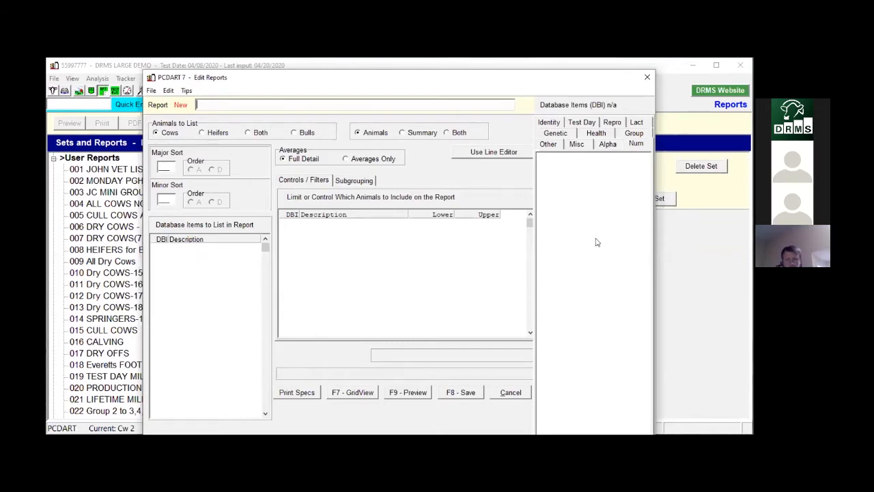
pyautogui.click(159, 247)
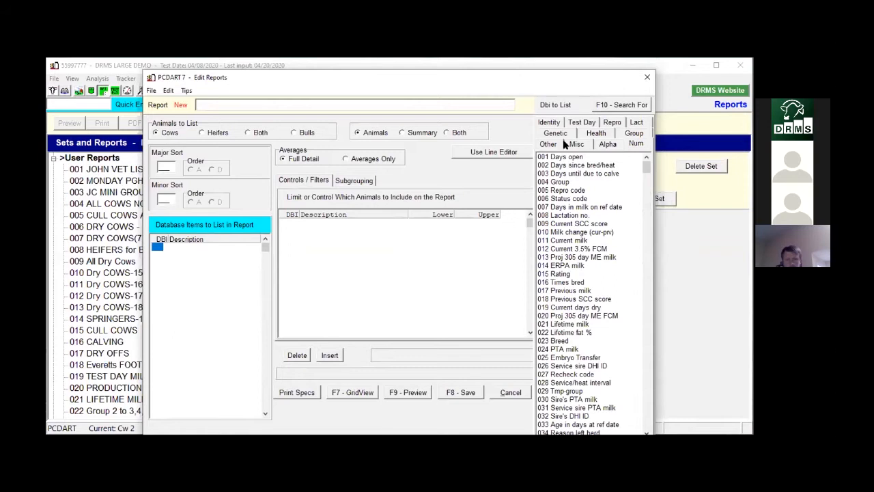
pyautogui.scroll(-5, 569, 196)
pyautogui.scroll(2, 588, 254)
pyautogui.scroll(3, 587, 254)
pyautogui.doubleClick(581, 225)
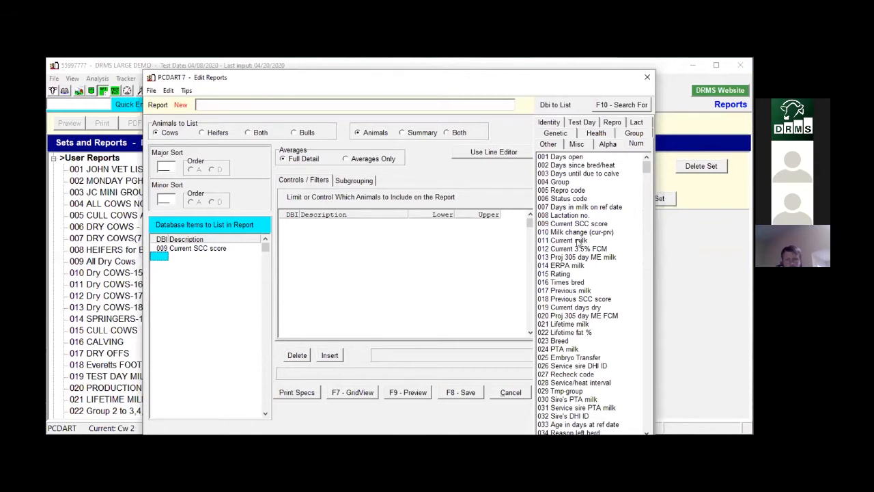
pyautogui.write('12')
pyautogui.press('Return')
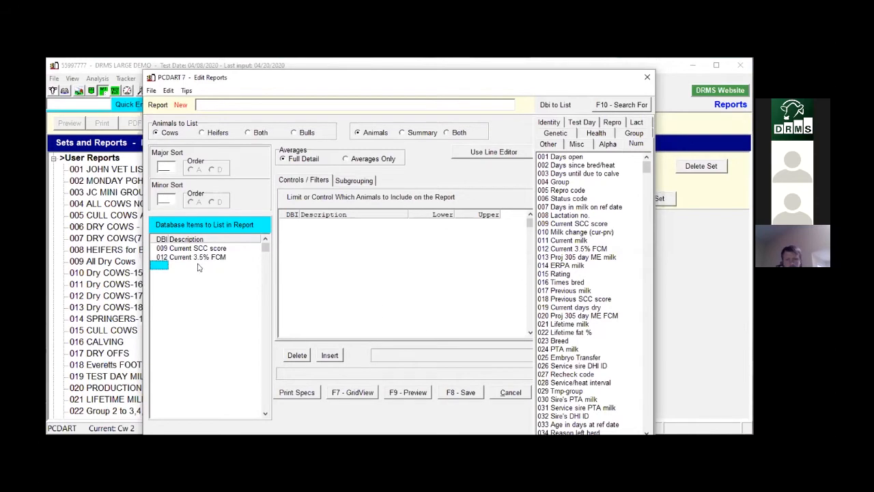
pyautogui.click(339, 240)
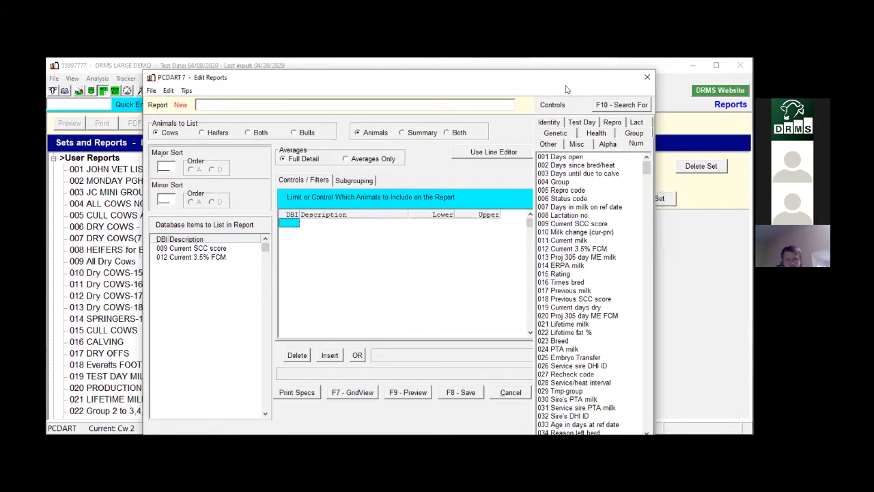
pyautogui.click(647, 79)
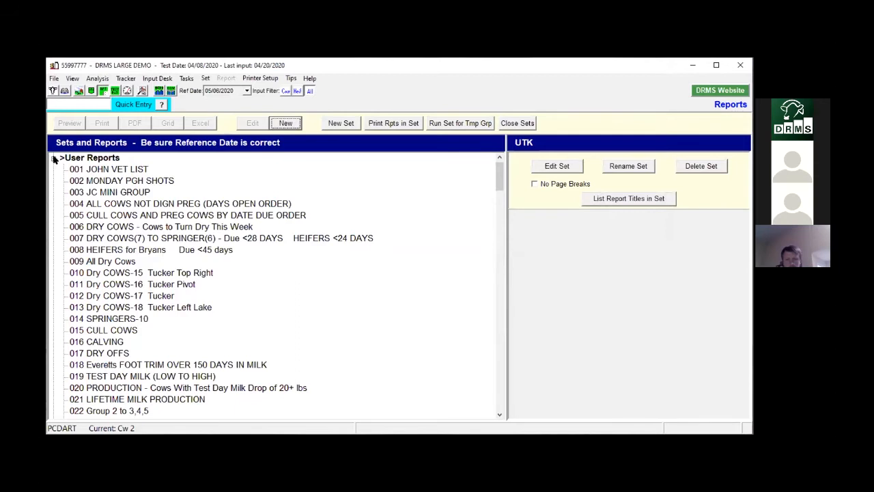
# Collapse the User Reports set, then expand the Standard Reports set for a look and collapse it again
pyautogui.click(54, 159)
pyautogui.click(55, 159)
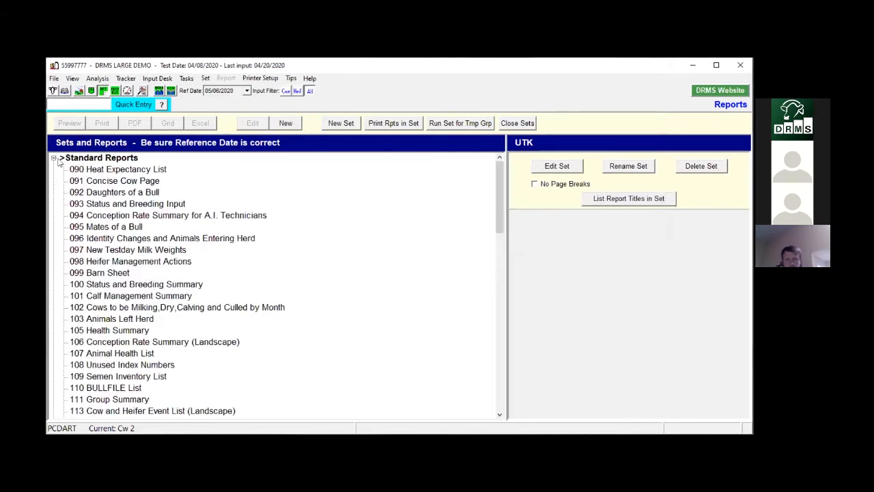
pyautogui.click(55, 159)
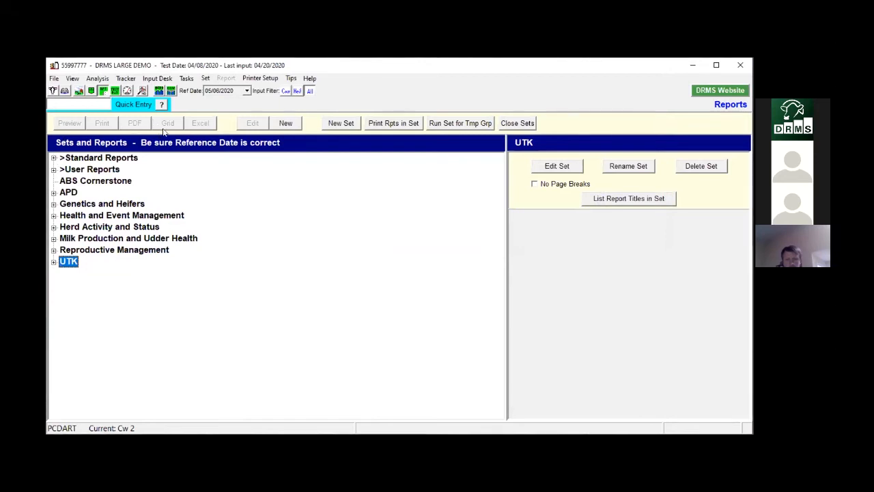
# Open the predefined Peak Milk by Lact graph and view the L1, L2, L3+ and overall peak milk series one at a time
pyautogui.click(159, 92)
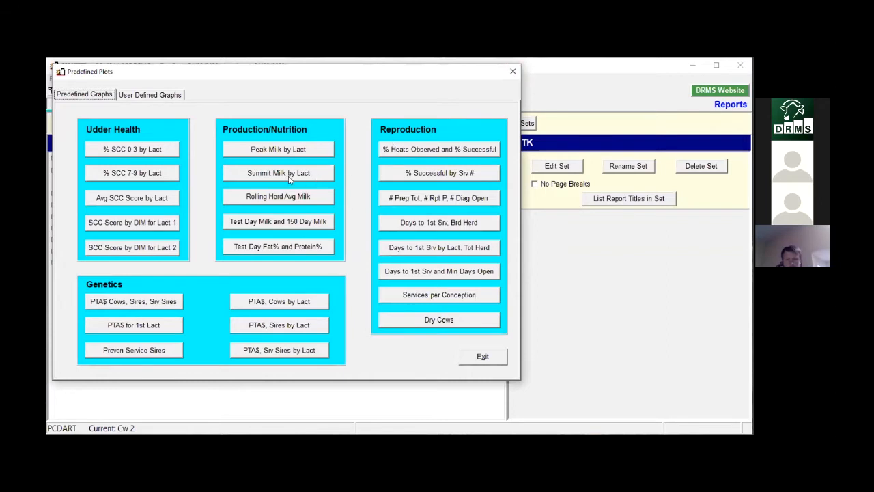
pyautogui.click(281, 151)
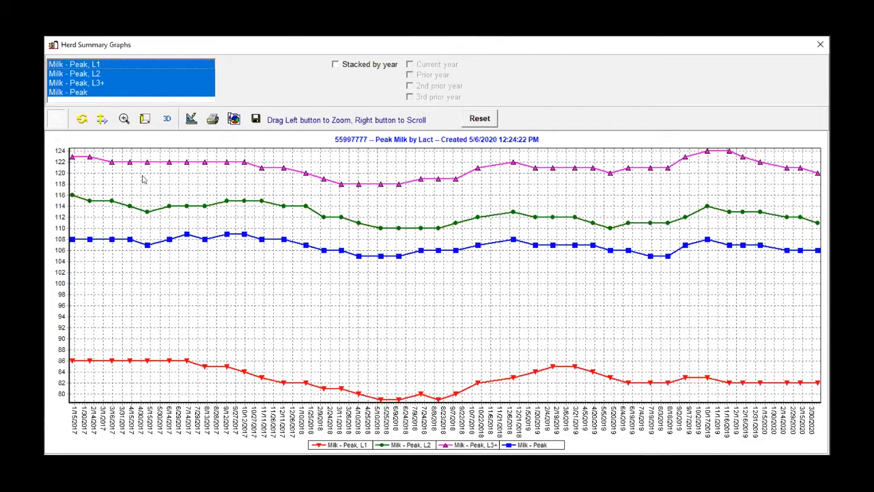
pyautogui.click(81, 65)
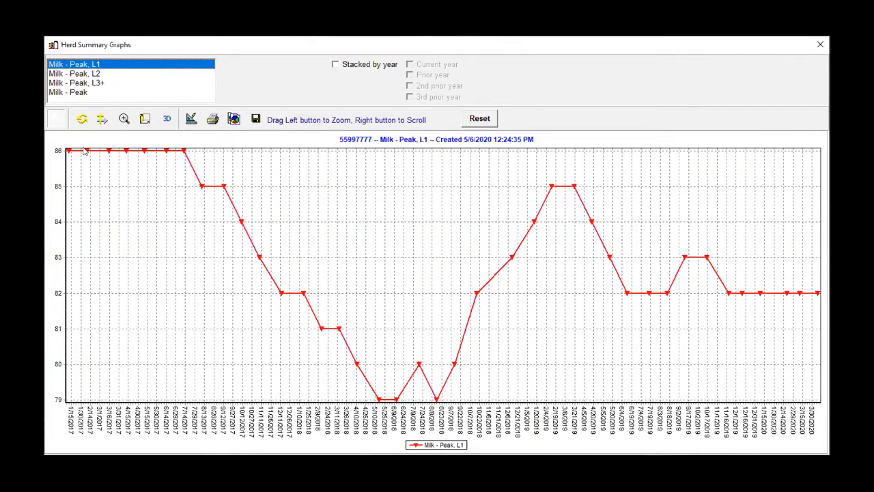
pyautogui.click(79, 74)
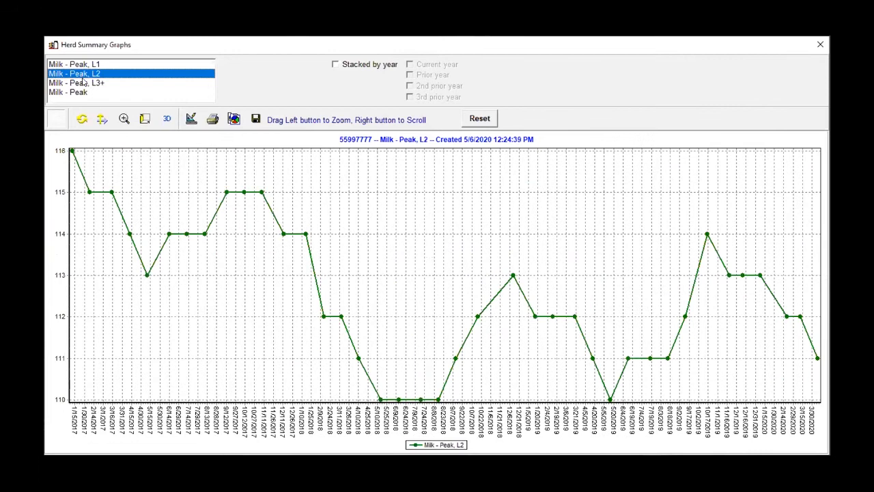
pyautogui.click(83, 83)
pyautogui.click(81, 92)
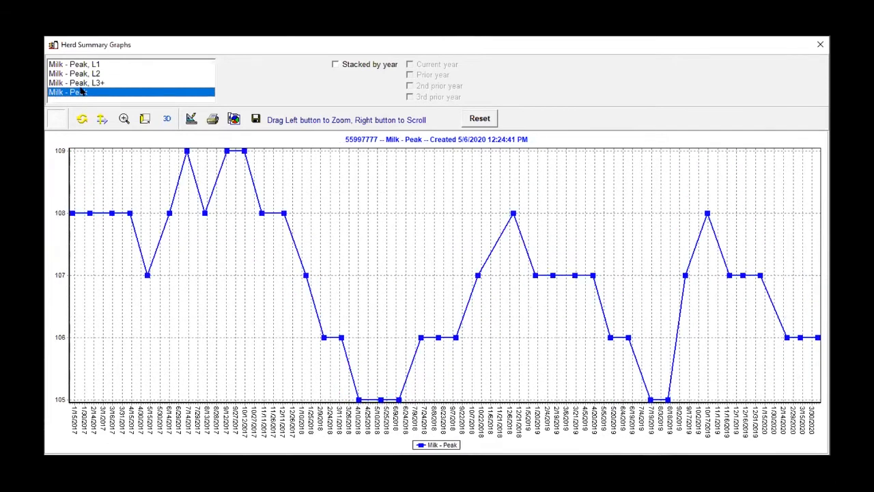
pyautogui.click(78, 83)
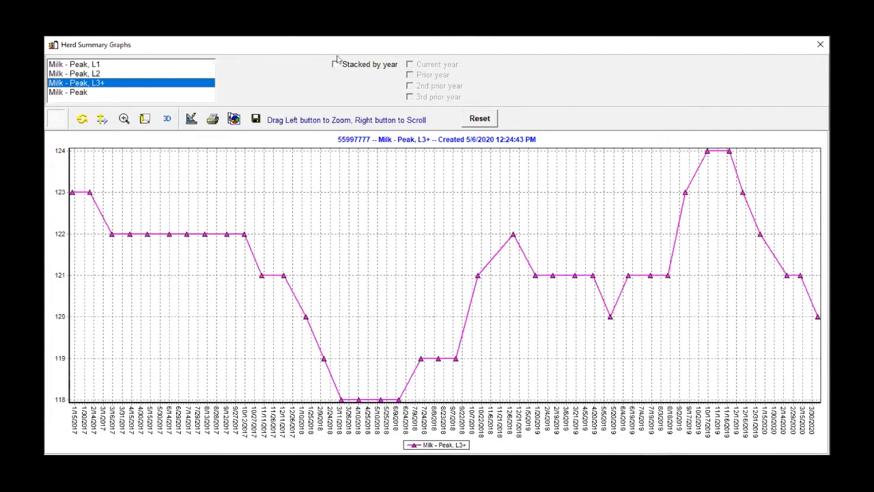
# Stack the Milk - Peak, L3+ graph by year and exclude the 3rd prior year and the current year
pyautogui.click(335, 65)
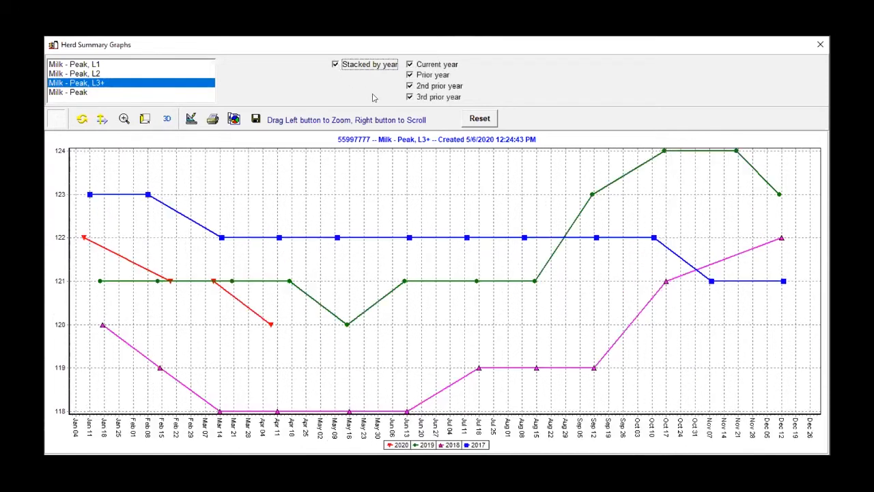
pyautogui.click(409, 98)
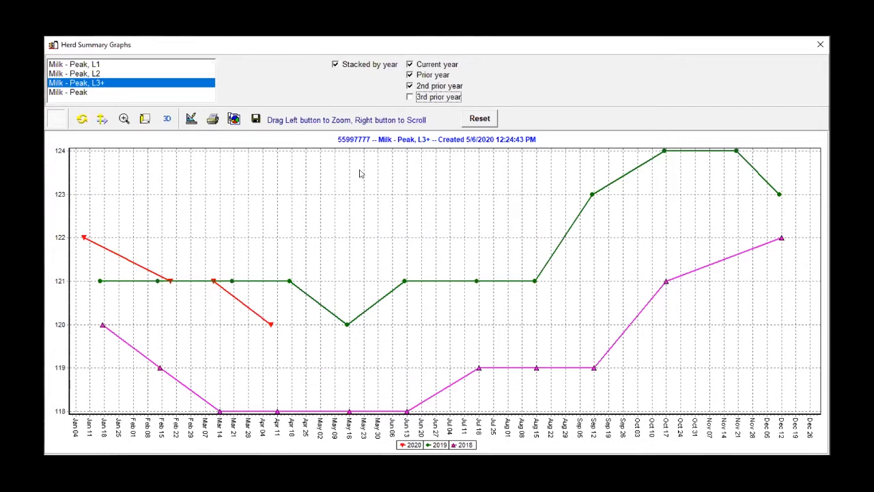
pyautogui.click(409, 64)
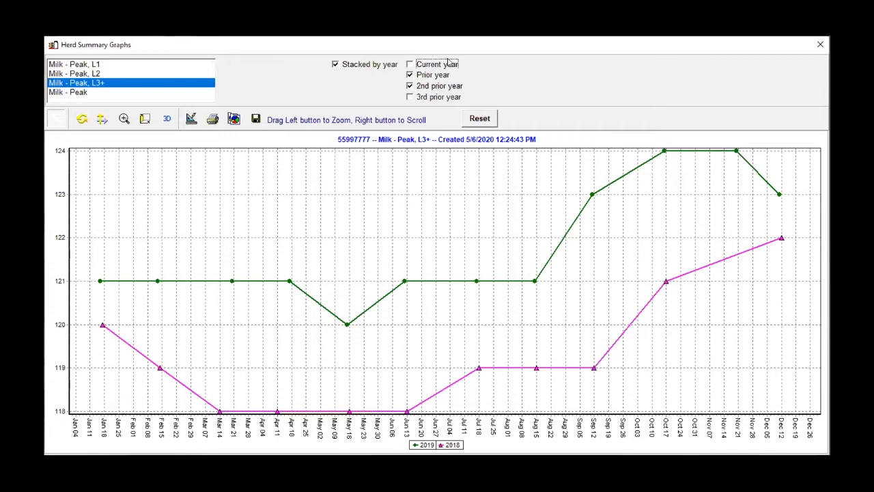
# View the year-stacked Milk - Peak series, return to Milk - Peak, L3+, and close the graph and the predefined plots
pyautogui.click(73, 92)
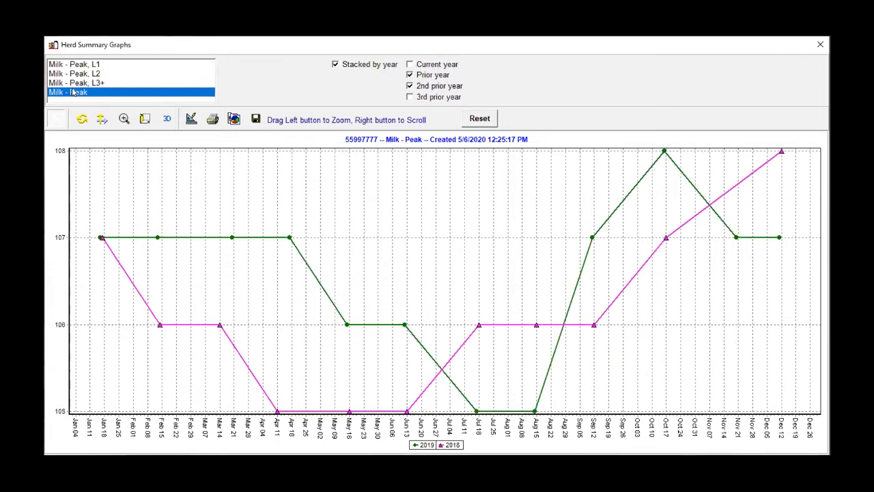
pyautogui.click(78, 83)
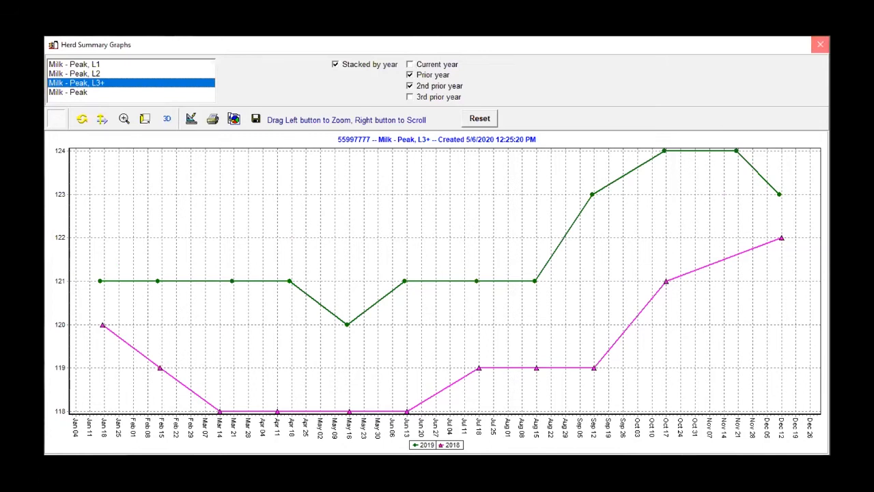
pyautogui.click(820, 45)
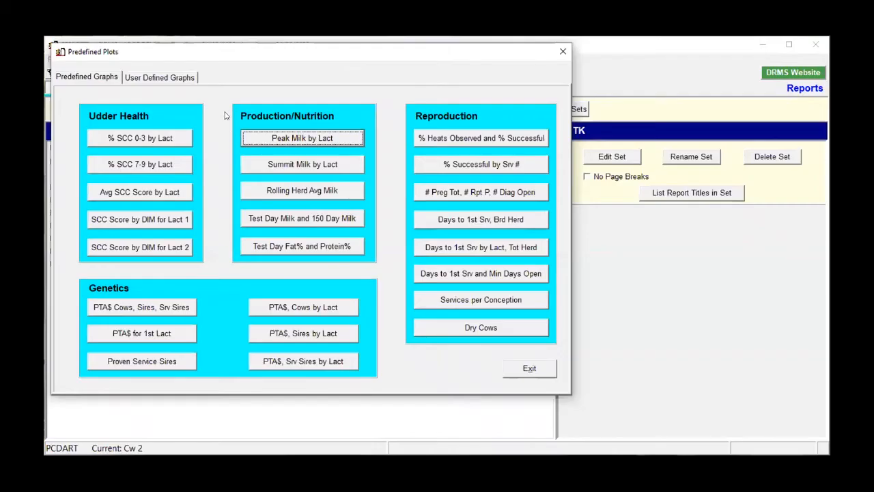
pyautogui.click(562, 52)
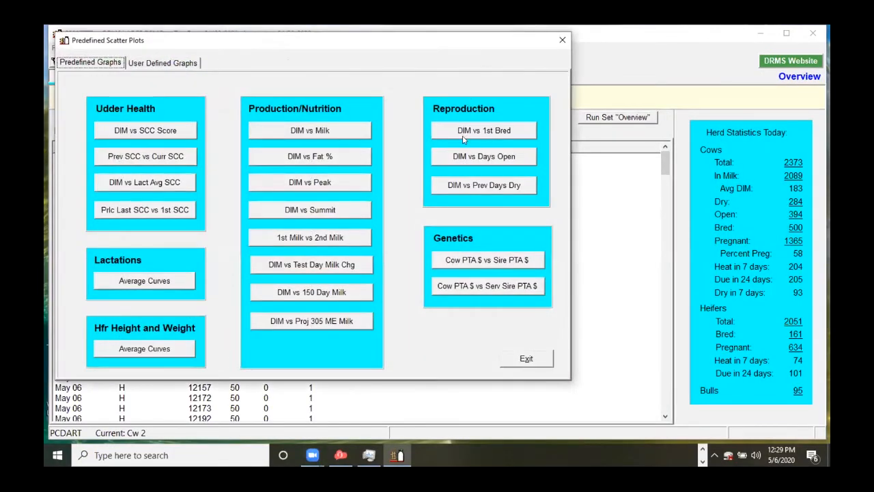
# Plot DIM vs 1st Bred, view the cow page of the point with the most days to first service, and close the scatter plots
pyautogui.click(480, 131)
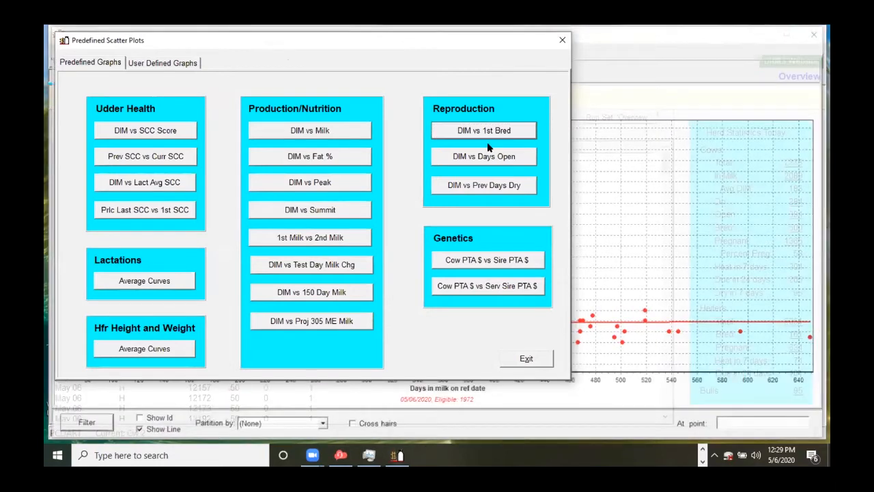
pyautogui.click(602, 101)
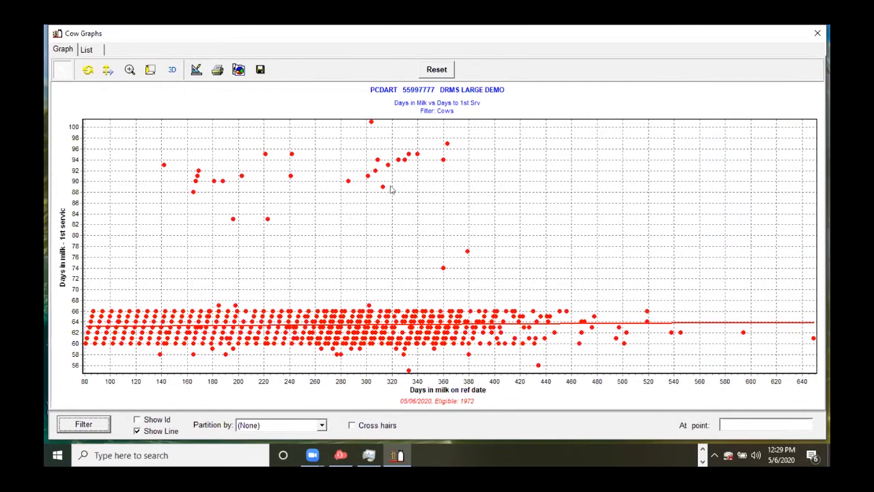
pyautogui.click(371, 124)
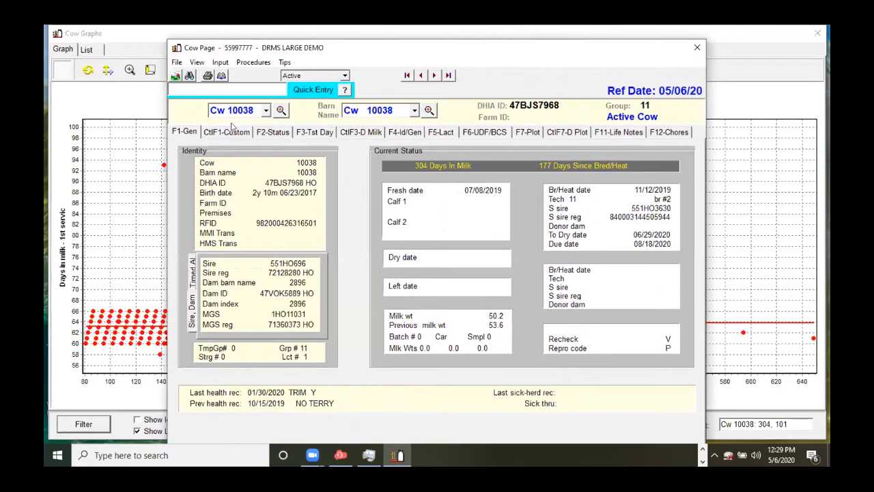
pyautogui.click(697, 47)
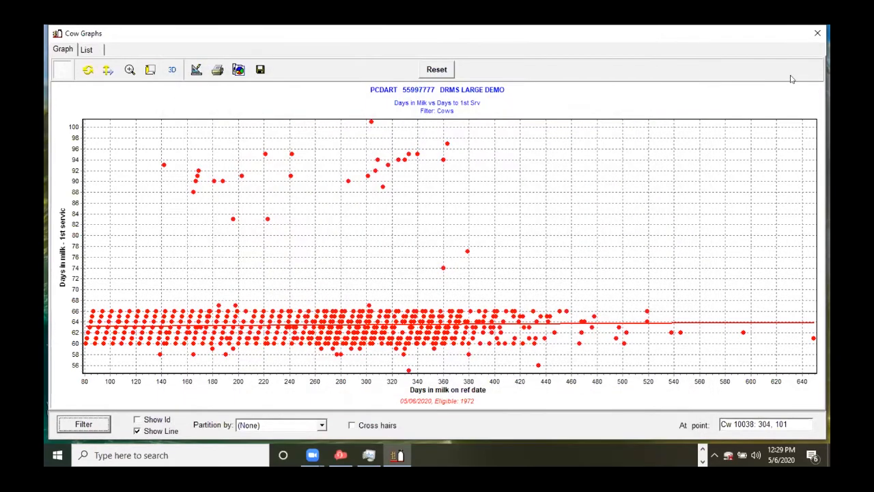
pyautogui.click(818, 33)
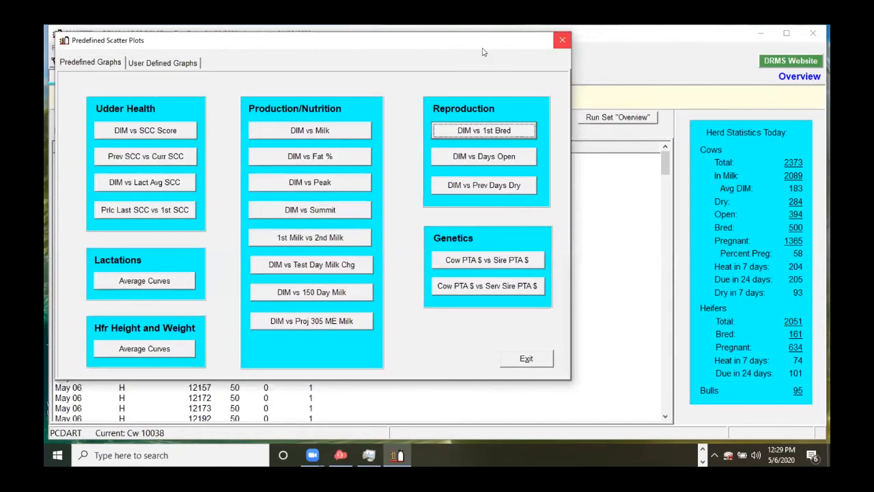
pyautogui.click(562, 40)
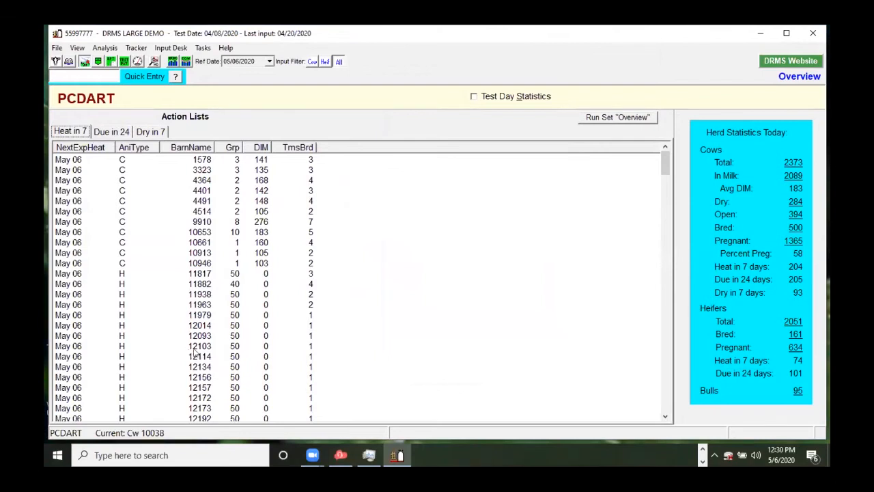
pyautogui.click(77, 48)
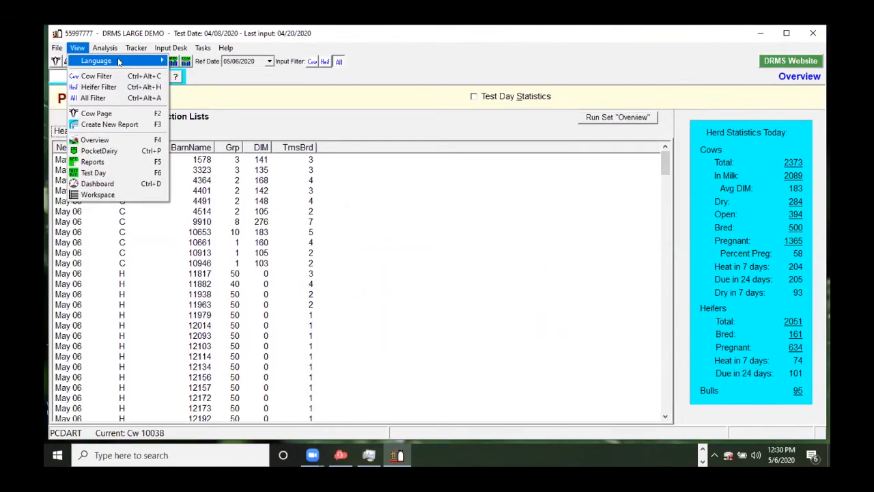
pyautogui.click(294, 95)
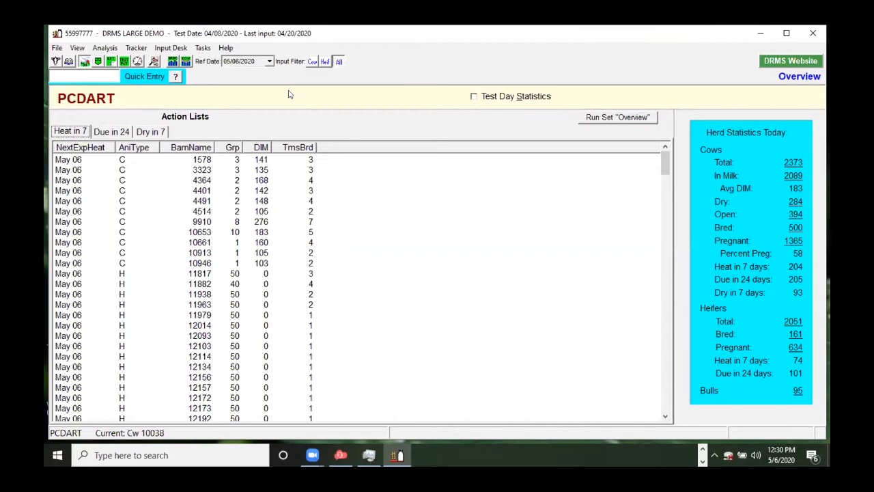
# Load Std Protocol 3:Pre-synch as the model for the first user-defined Timed AI protocol in the management options
pyautogui.click(58, 49)
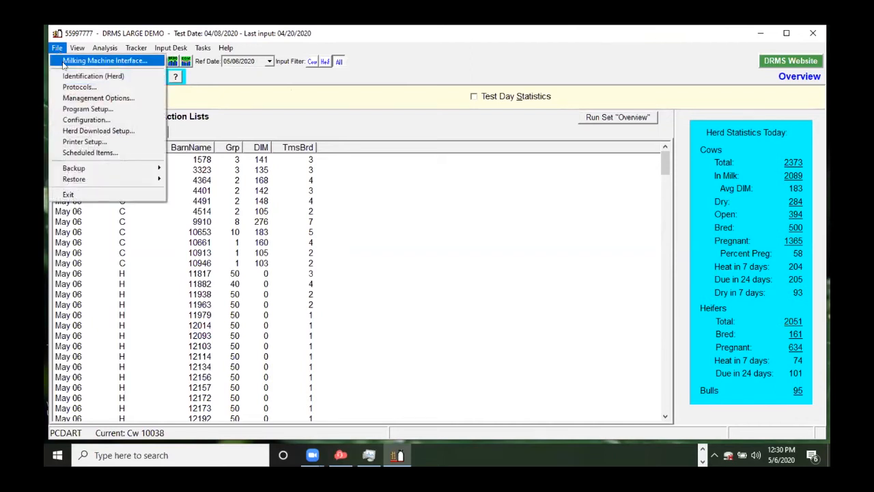
pyautogui.click(78, 98)
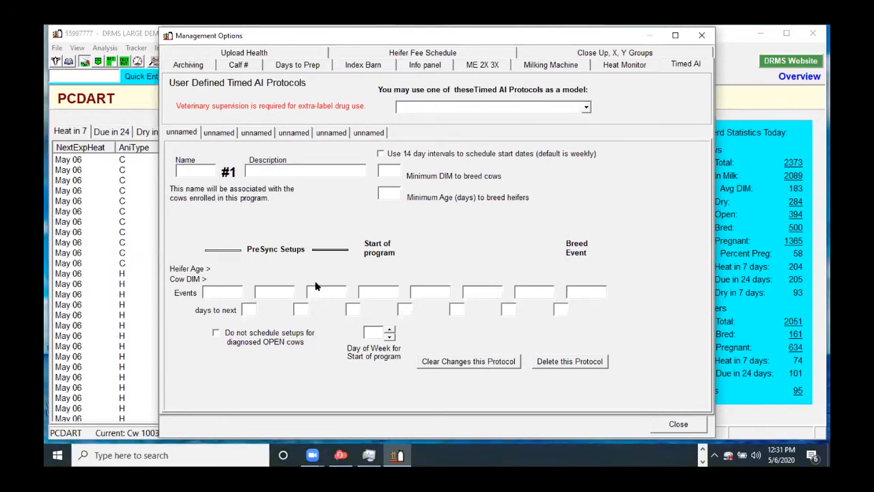
pyautogui.click(276, 293)
pyautogui.click(586, 107)
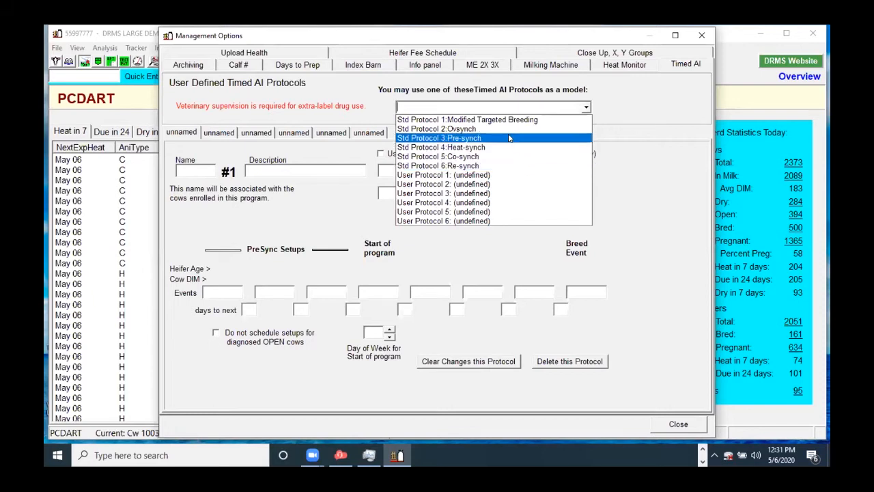
pyautogui.click(509, 139)
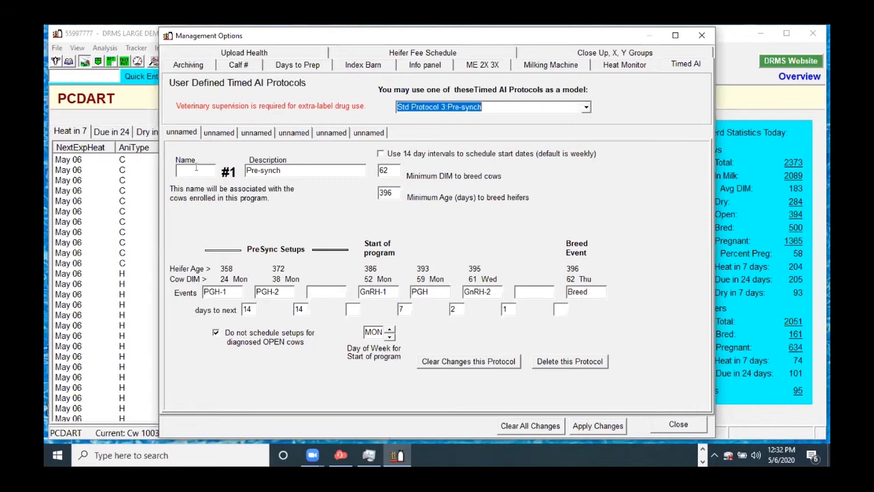
# Name the protocol PreSyn and set the minimum DIM to breed cows to 60 and the minimum age to breed heifers to 427 days
pyautogui.click(196, 167)
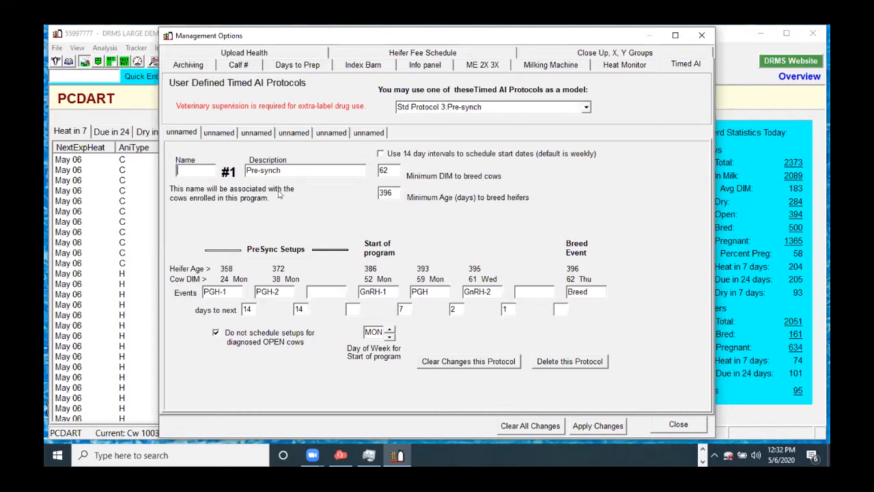
pyautogui.write('PreSyn')
pyautogui.click(388, 170)
pyautogui.doubleClick(384, 170)
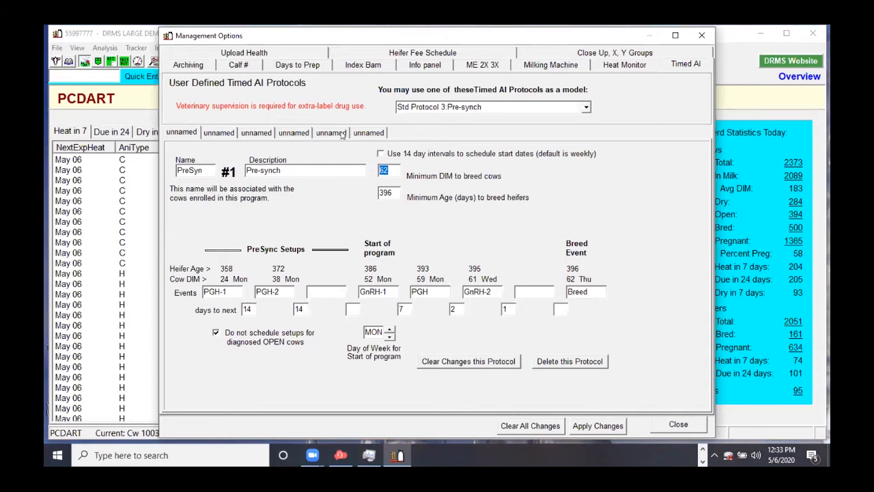
pyautogui.write('60')
pyautogui.moveTo(388, 192); pyautogui.dragTo(360, 195)
pyautogui.write('427')
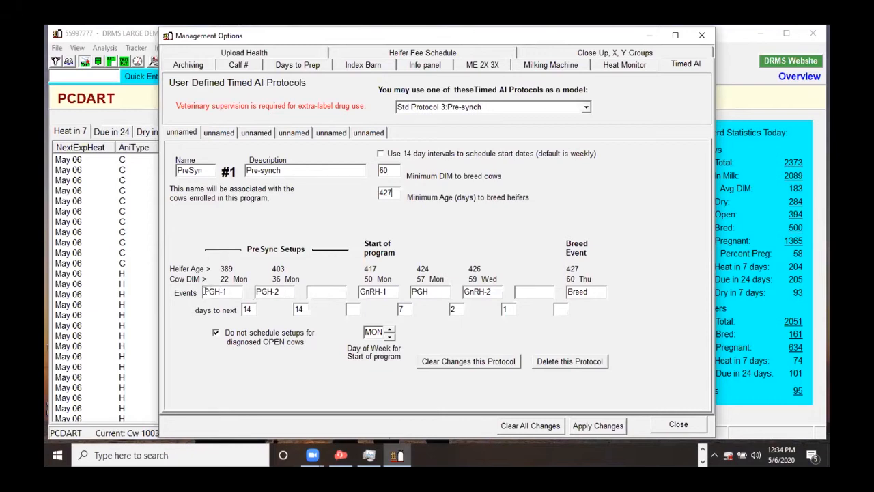
# Rename the PGH event that follows GnRH-1 to PGH-3
pyautogui.moveTo(204, 291); pyautogui.dragTo(223, 291)
pyautogui.click(227, 289)
pyautogui.doubleClick(245, 307)
pyautogui.click(247, 309)
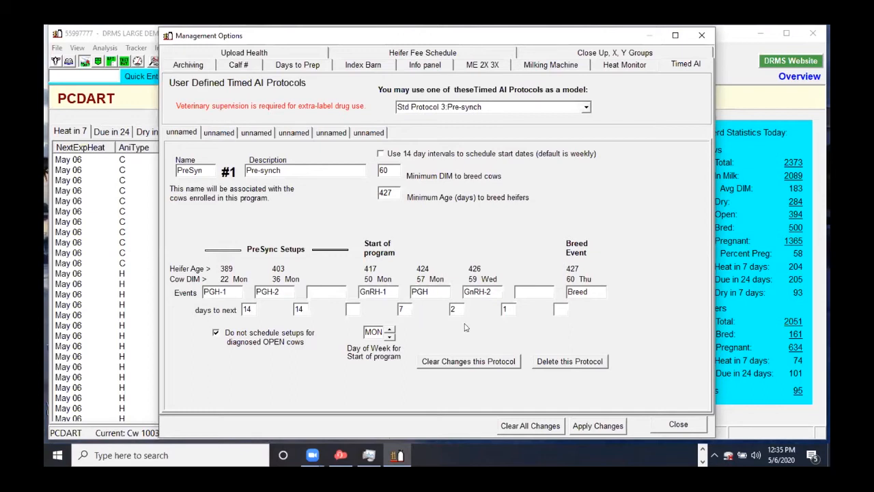
pyautogui.write('-3')
# Turn the setup exclusion for diagnosed OPEN cows off and on, and try later program start days before returning to Monday
pyautogui.click(216, 333)
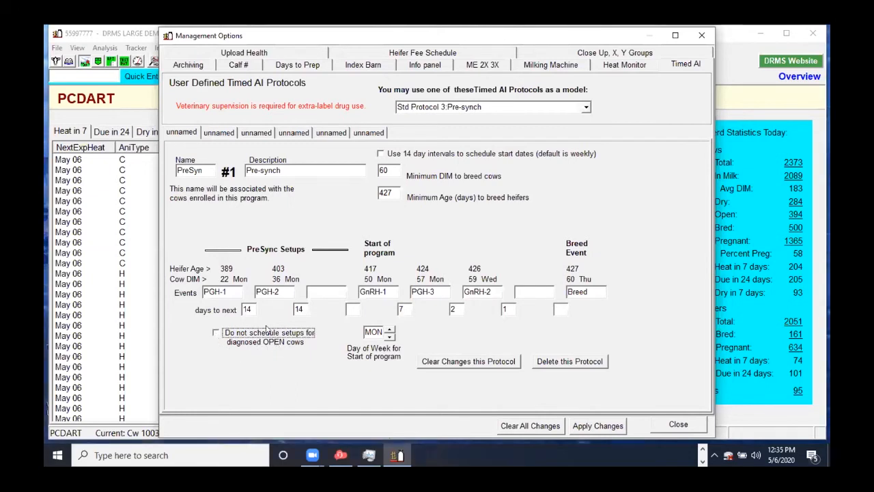
pyautogui.click(215, 333)
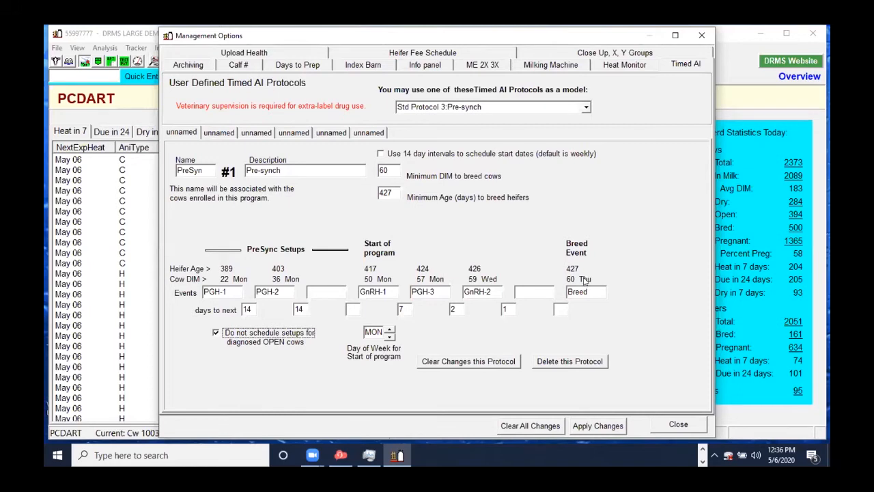
pyautogui.click(388, 329)
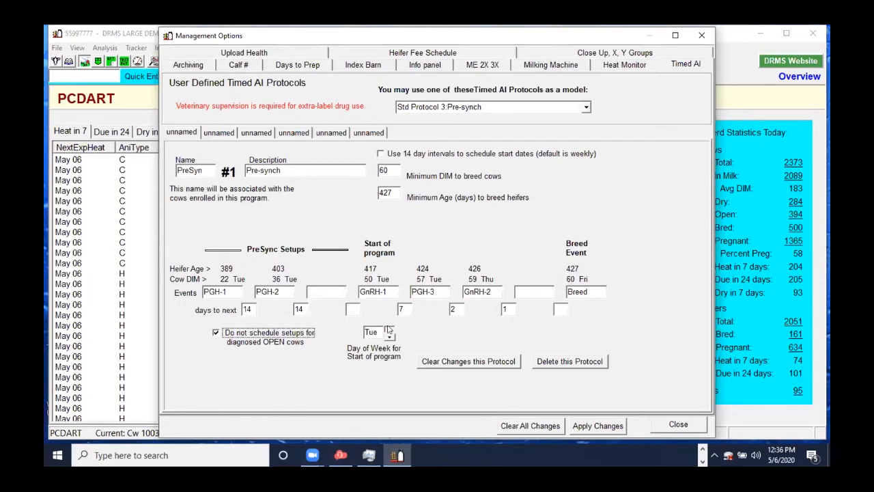
pyautogui.click(389, 329)
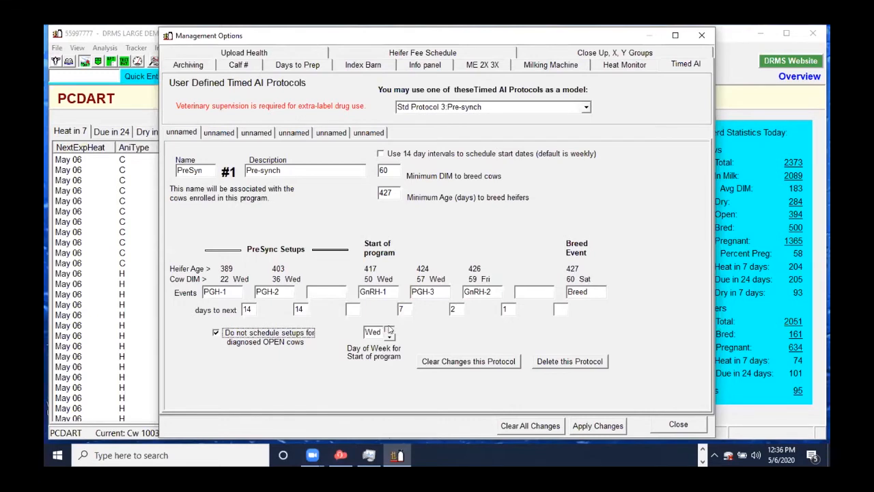
pyautogui.click(390, 329)
pyautogui.click(390, 336)
pyautogui.click(390, 336)
pyautogui.click(390, 337)
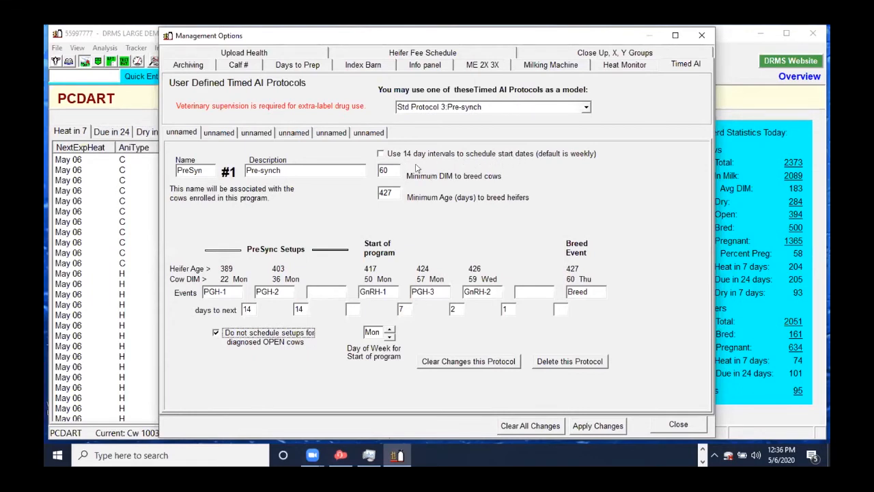
# Turn the 14 day intervals for scheduling start dates on and back off
pyautogui.click(381, 155)
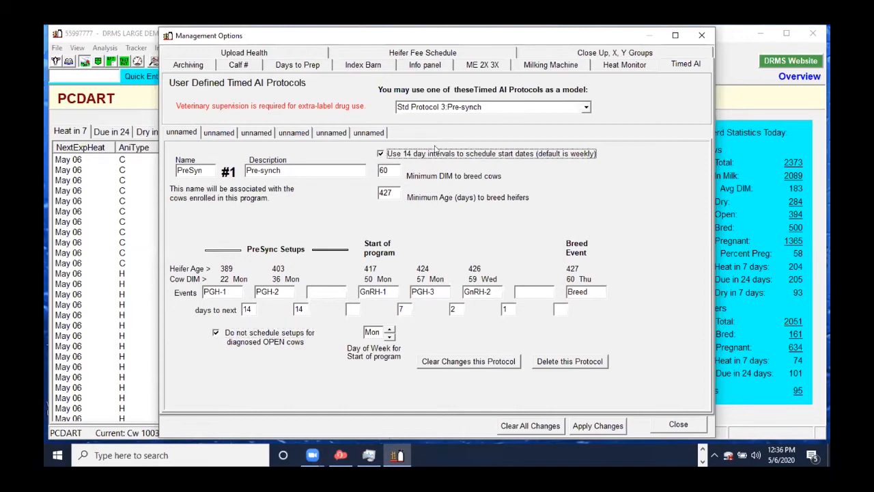
pyautogui.click(381, 154)
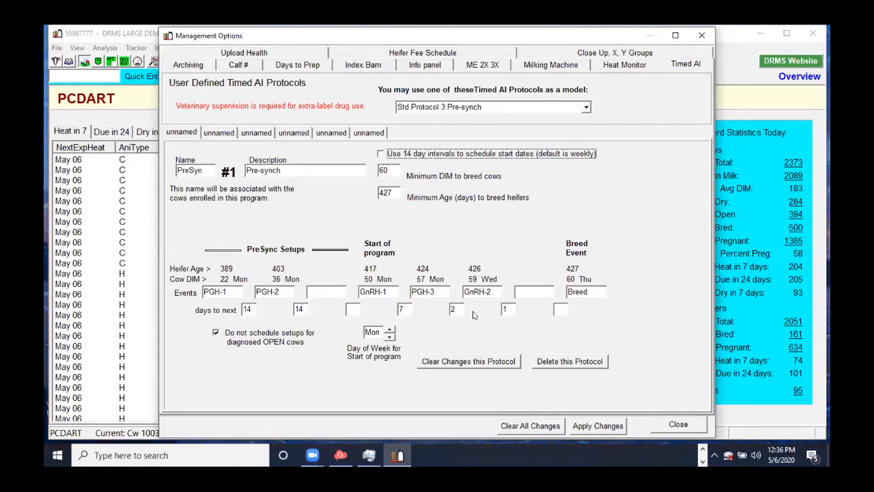
# Apply the PreSyn protocol changes, look through the unnamed protocol slots, and close the management options
pyautogui.click(590, 428)
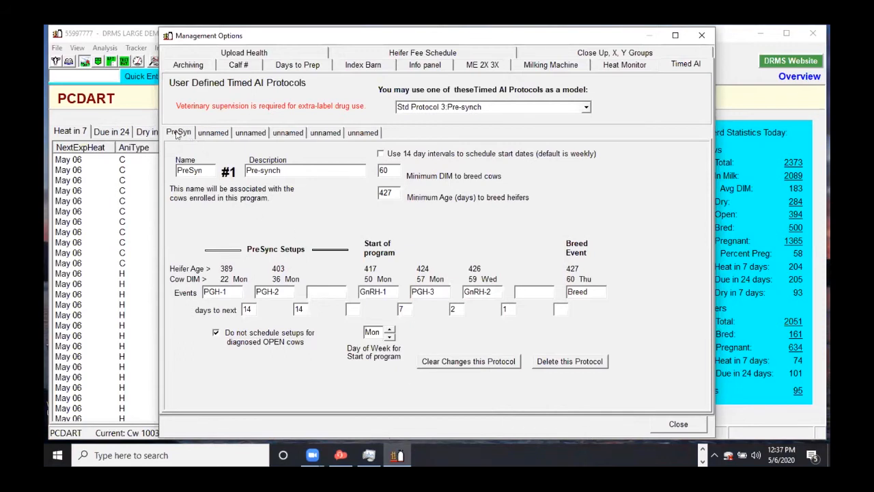
pyautogui.click(218, 134)
pyautogui.click(243, 133)
pyautogui.click(298, 132)
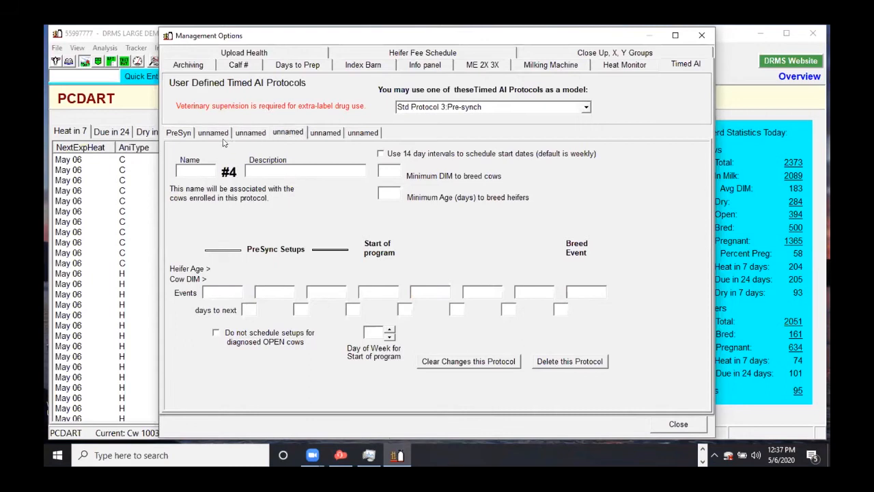
pyautogui.click(179, 132)
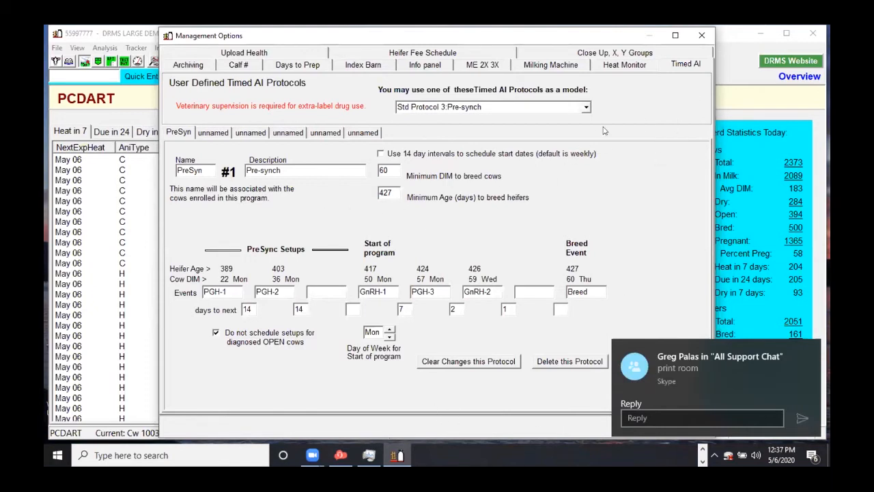
pyautogui.click(701, 36)
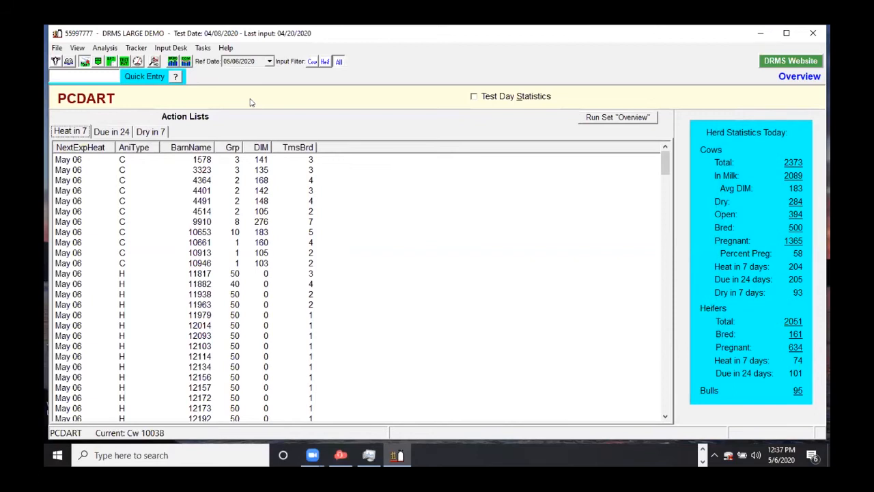
# Set the reference date to 04/20/2020 and select standard report 134 Timed AI - Eligible for Enrollment
pyautogui.click(270, 61)
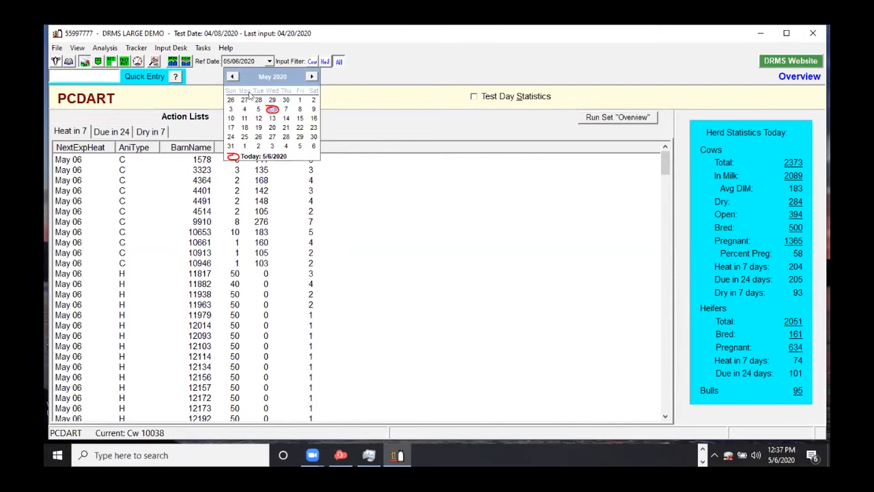
pyautogui.click(232, 76)
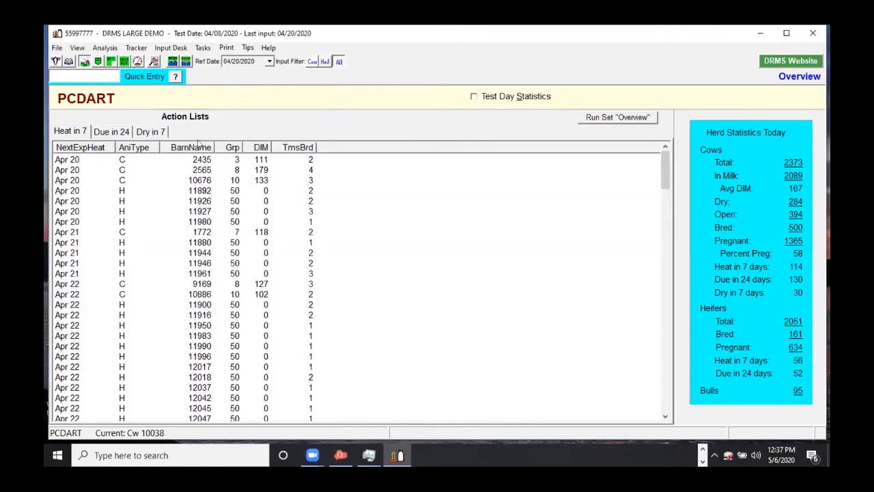
pyautogui.click(108, 58)
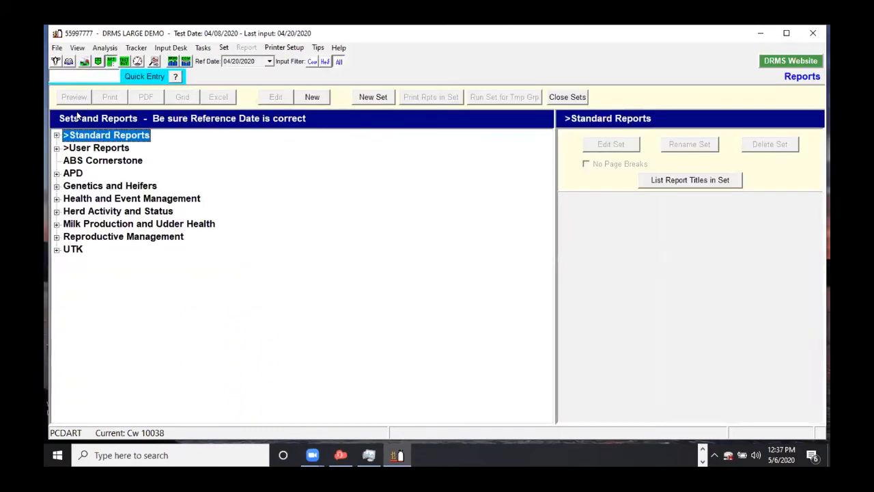
pyautogui.click(57, 136)
pyautogui.scroll(-9, 126, 223)
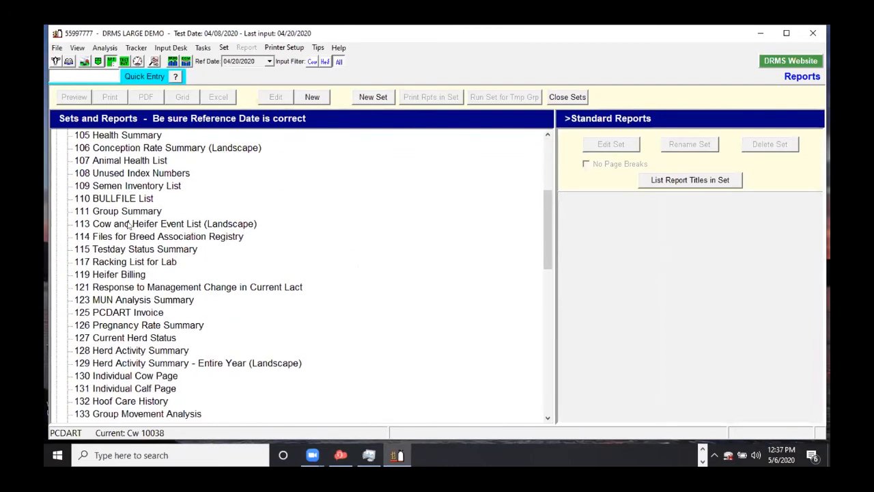
pyautogui.scroll(-2, 126, 224)
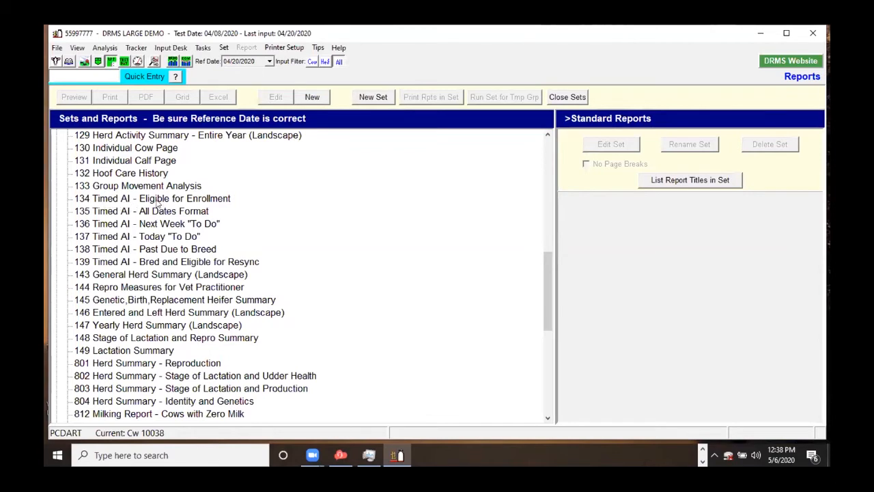
pyautogui.click(157, 201)
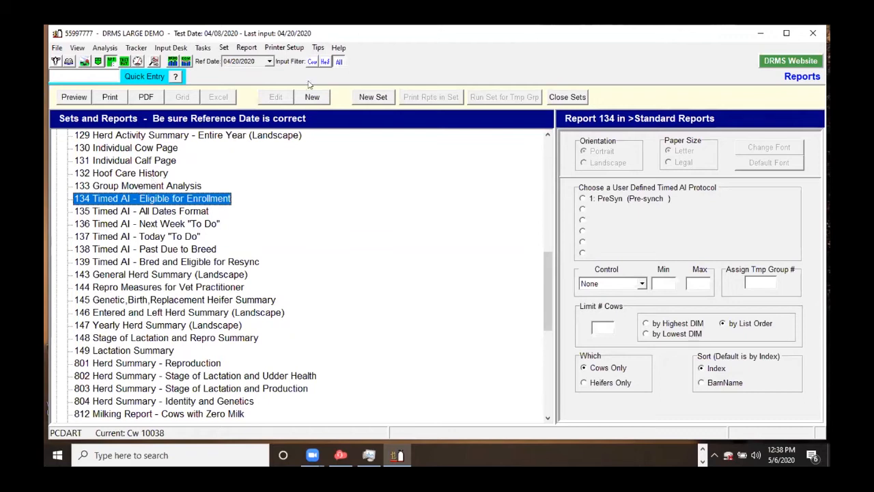
# Choose the user-defined PreSyn protocol for report 134 and preview the report
pyautogui.click(73, 97)
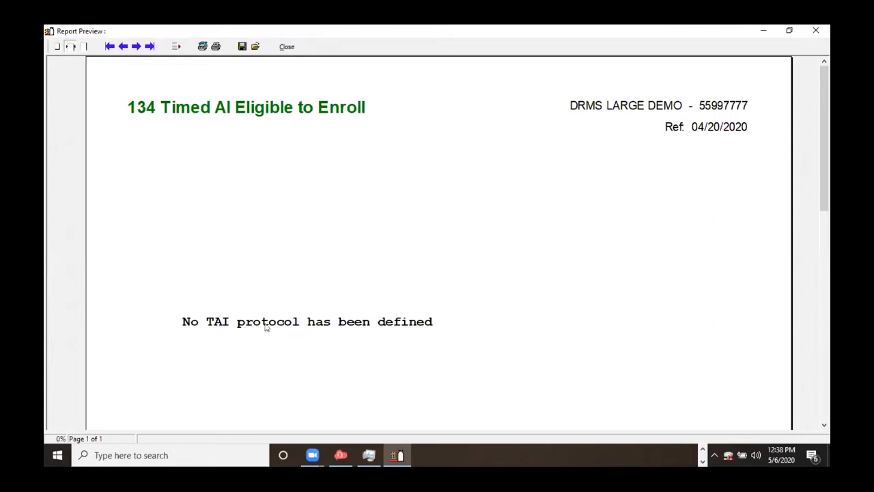
pyautogui.click(284, 47)
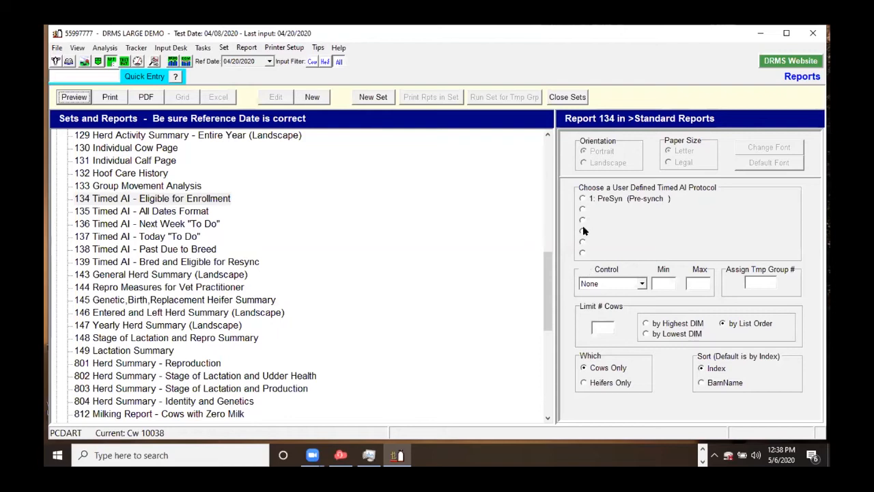
pyautogui.click(582, 199)
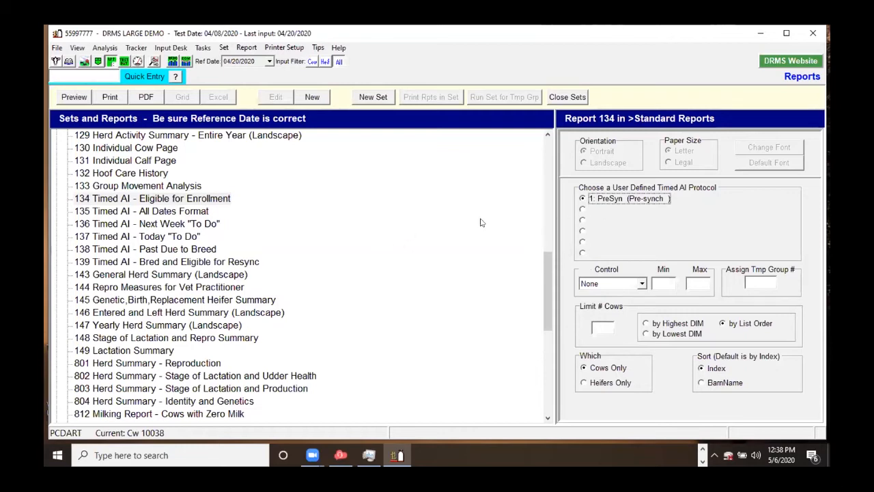
pyautogui.click(75, 97)
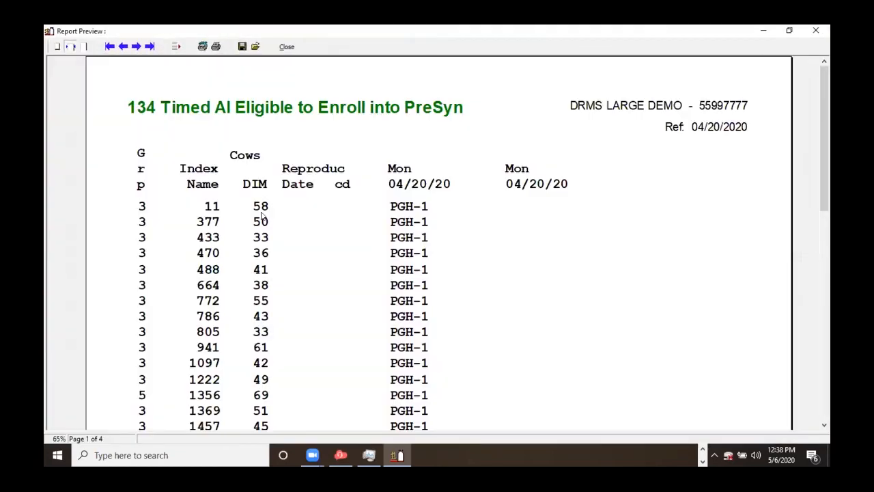
# Examine the first and last pages of cows eligible to enroll into PreSyn, and close the preview
pyautogui.click(261, 224)
pyautogui.scroll(-10, 261, 223)
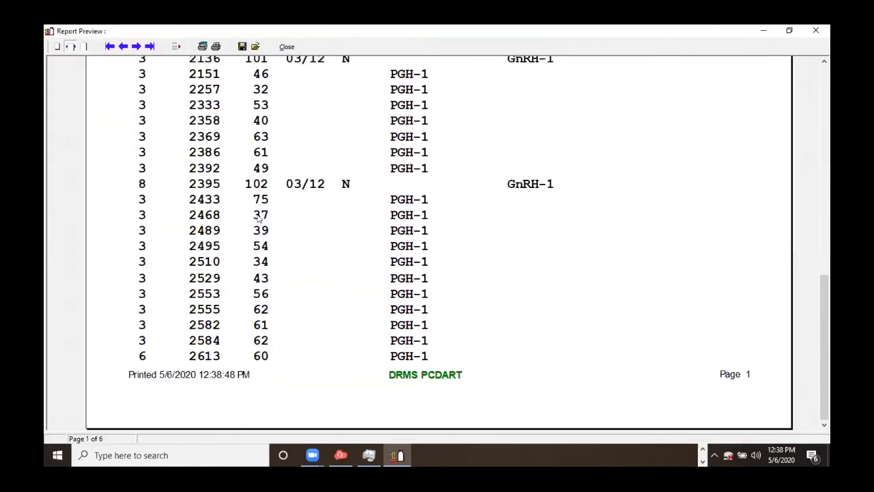
pyautogui.scroll(12, 260, 217)
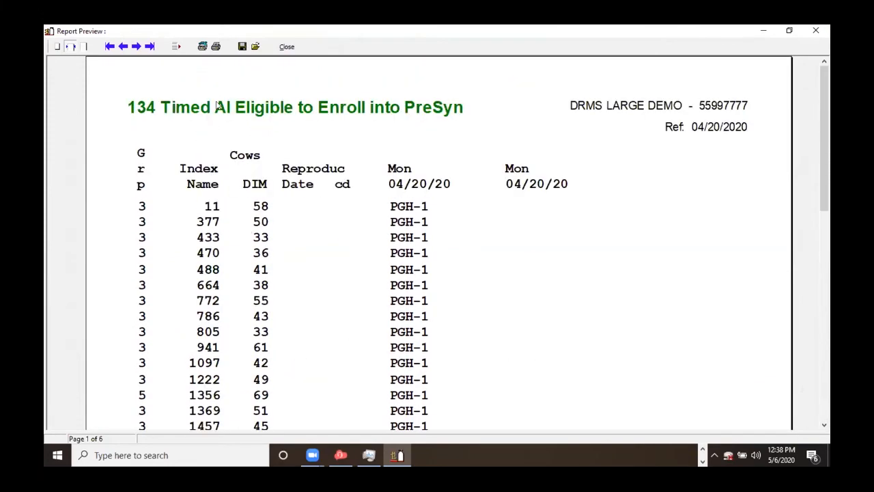
pyautogui.click(150, 46)
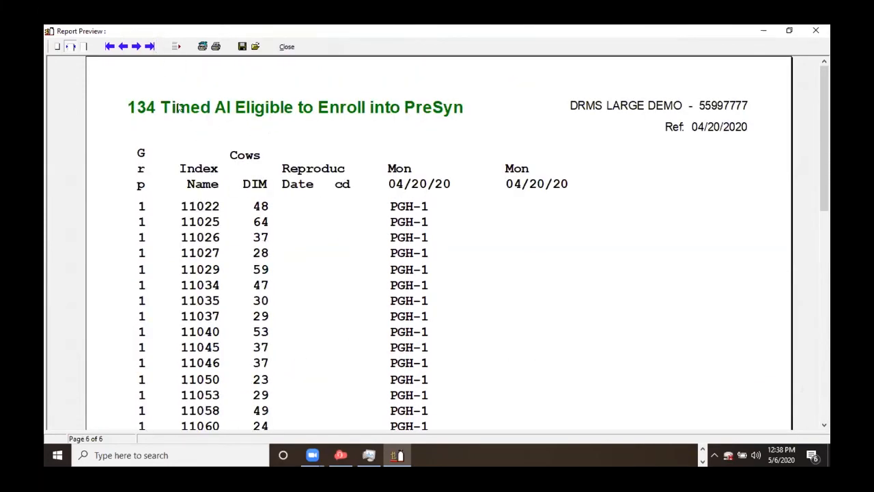
pyautogui.scroll(-10, 289, 224)
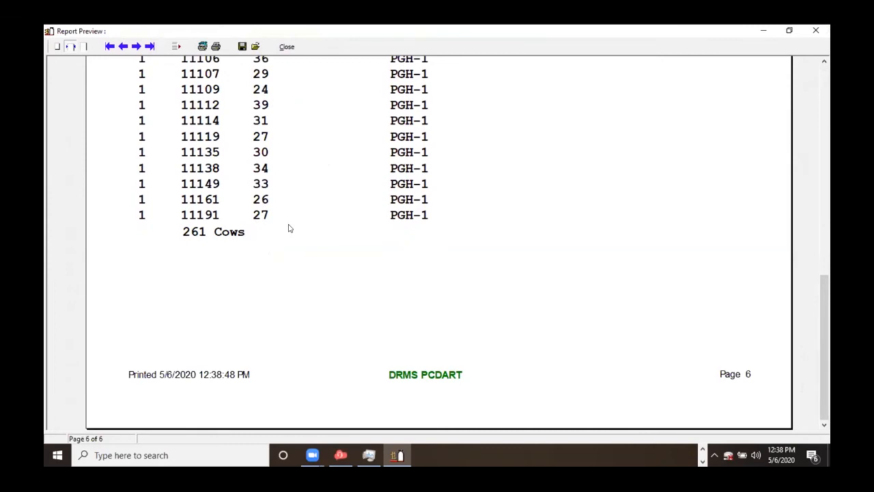
pyautogui.scroll(10, 288, 227)
pyautogui.scroll(-6, 287, 231)
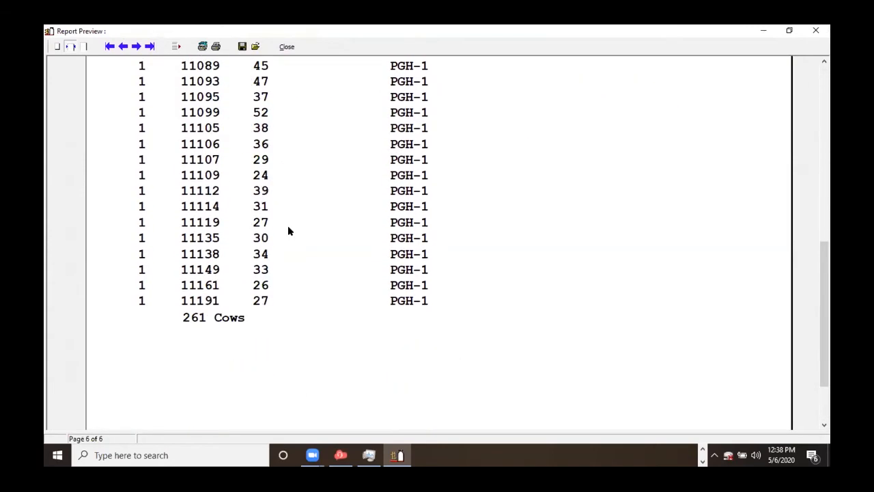
pyautogui.scroll(-3, 288, 230)
pyautogui.scroll(10, 285, 219)
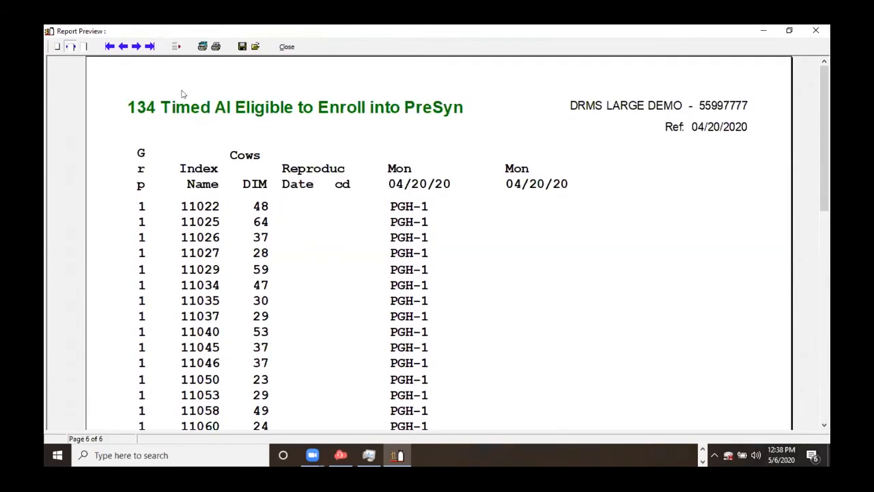
pyautogui.click(123, 46)
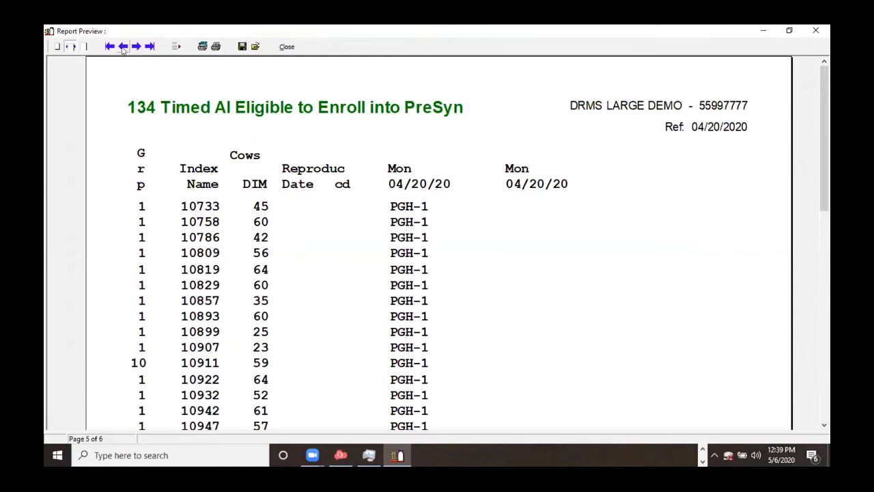
pyautogui.click(287, 46)
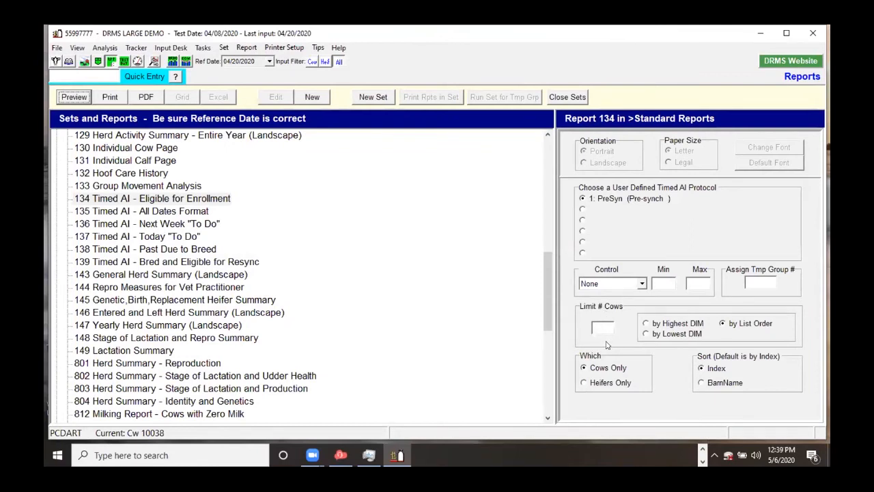
# Limit report 134 to 5 cows, preview the shortened enrollment list, and close the preview
pyautogui.click(604, 327)
pyautogui.write('5')
pyautogui.click(74, 97)
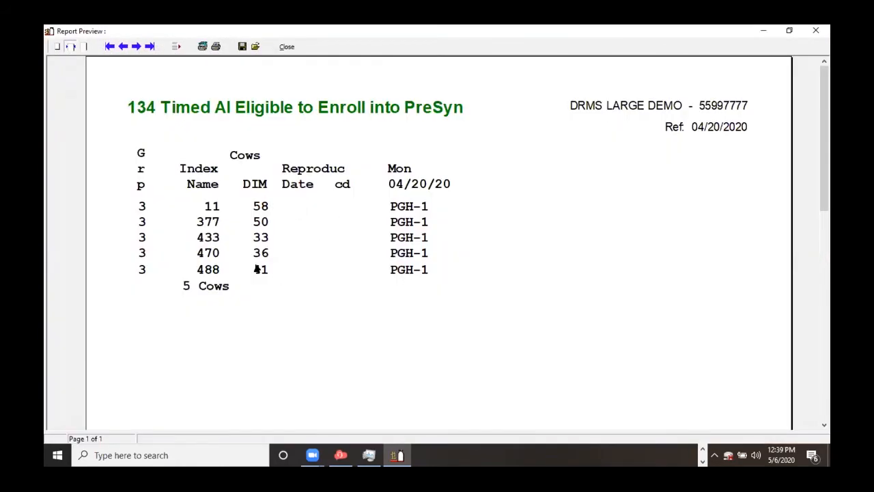
pyautogui.click(286, 47)
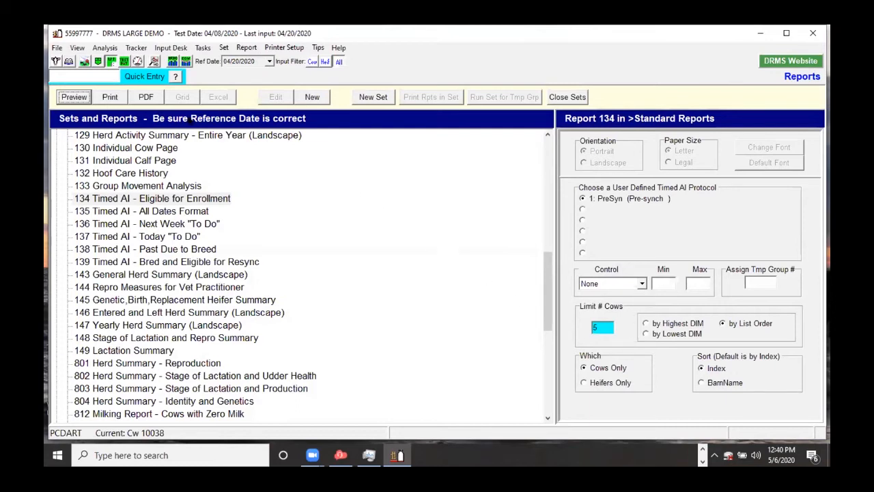
# Review the five-cow report 134 enrollment list again, and call up cow 11 in the Timed AI input procedure
pyautogui.click(82, 99)
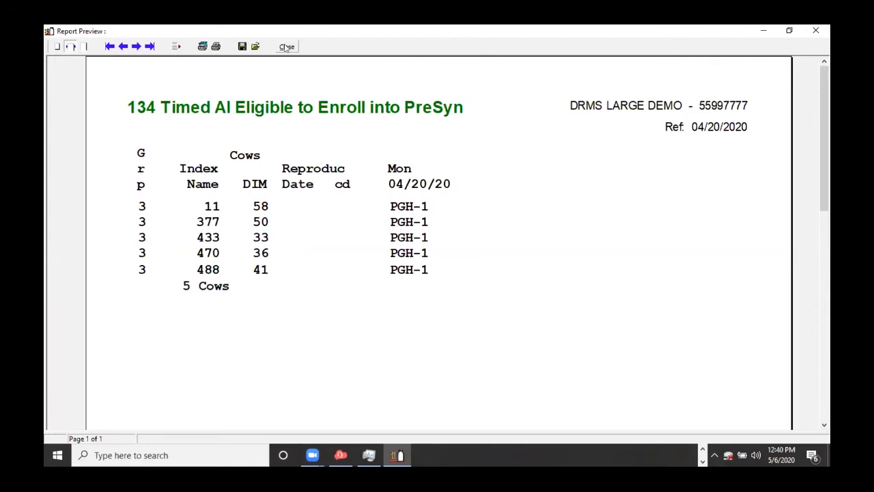
pyautogui.click(286, 47)
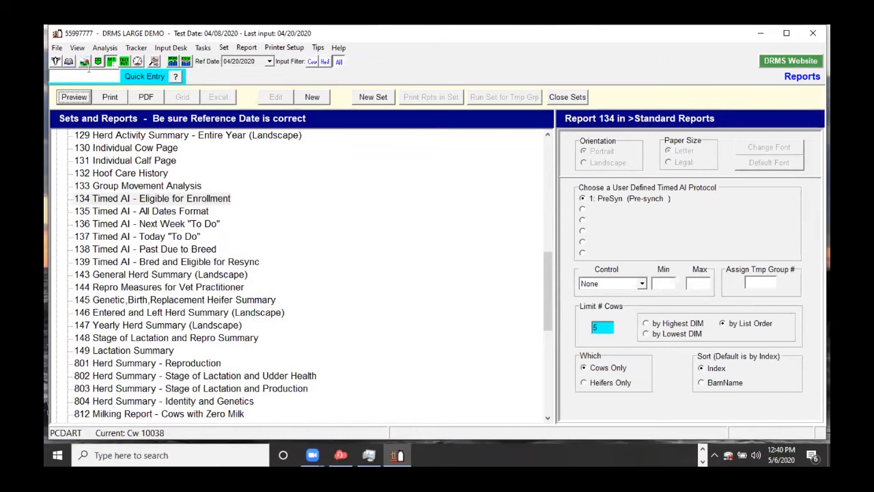
pyautogui.click(69, 61)
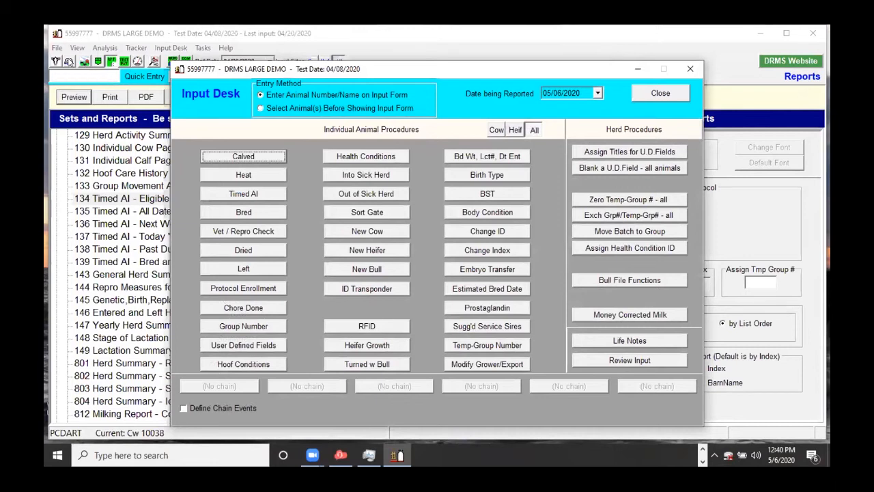
pyautogui.click(243, 194)
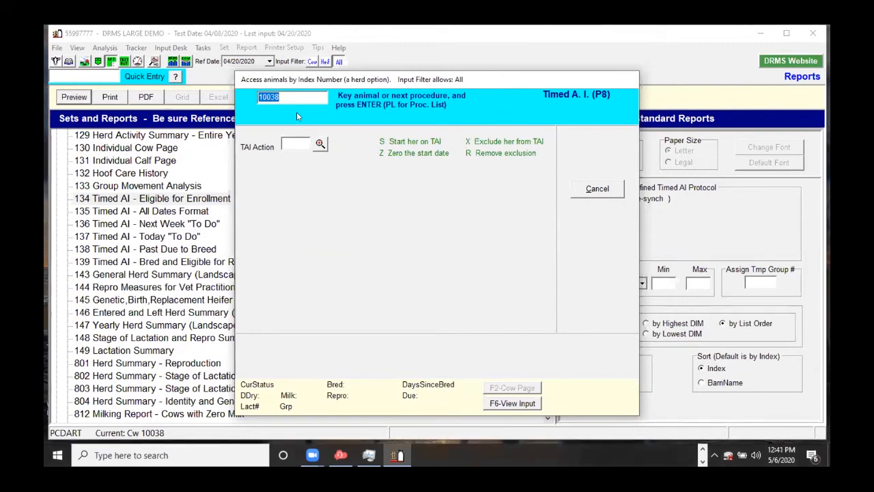
pyautogui.write('11')
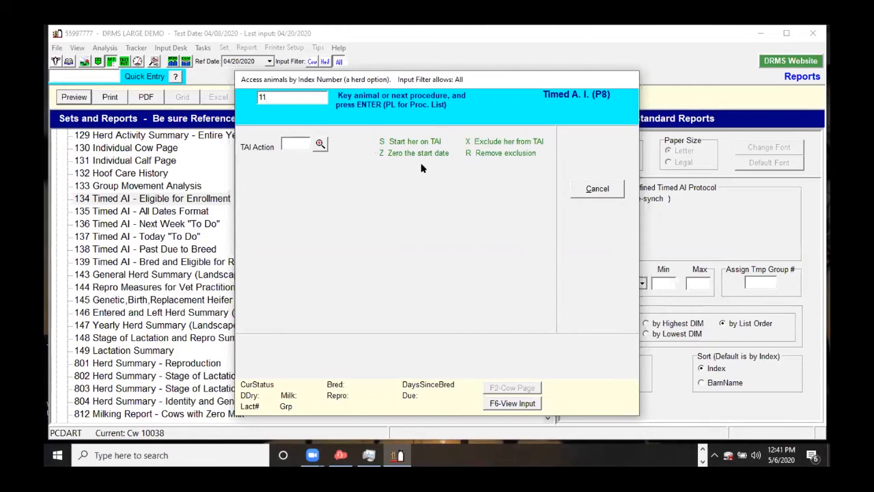
pyautogui.press('Return')
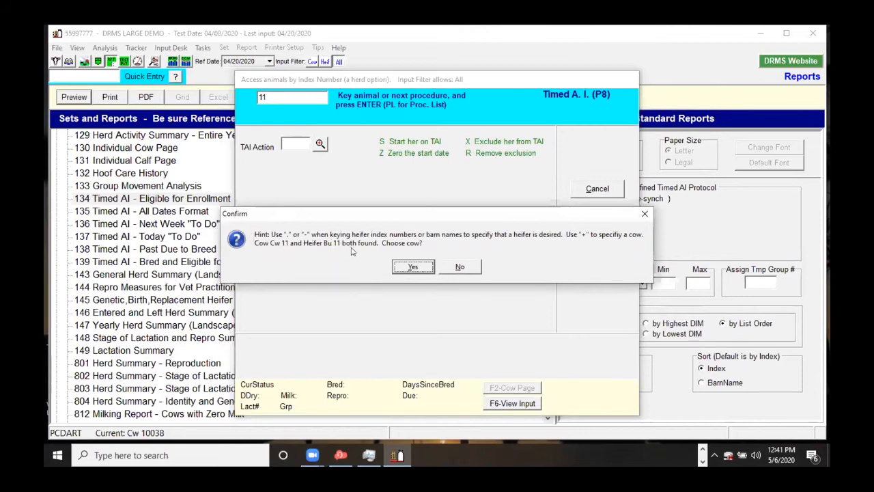
pyautogui.click(412, 267)
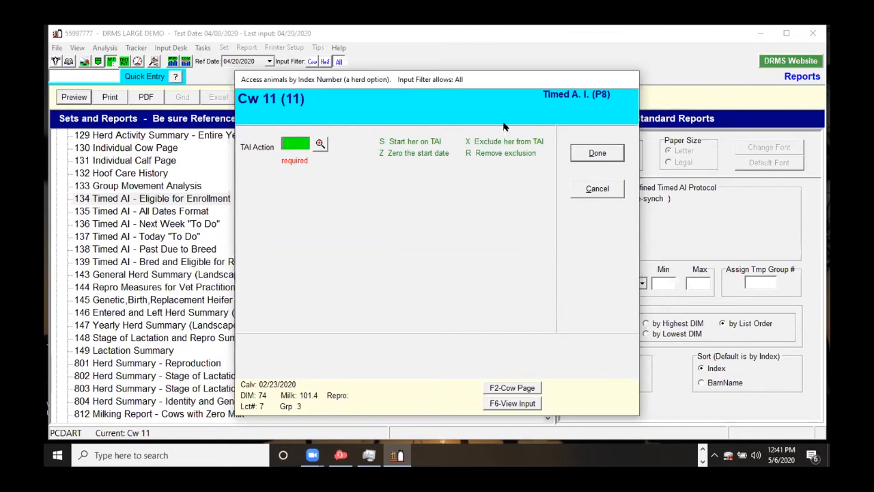
# Start cow 11 on the PreSyn timed AI protocol with reference date 05/06/2020 and save the entry
pyautogui.click(321, 146)
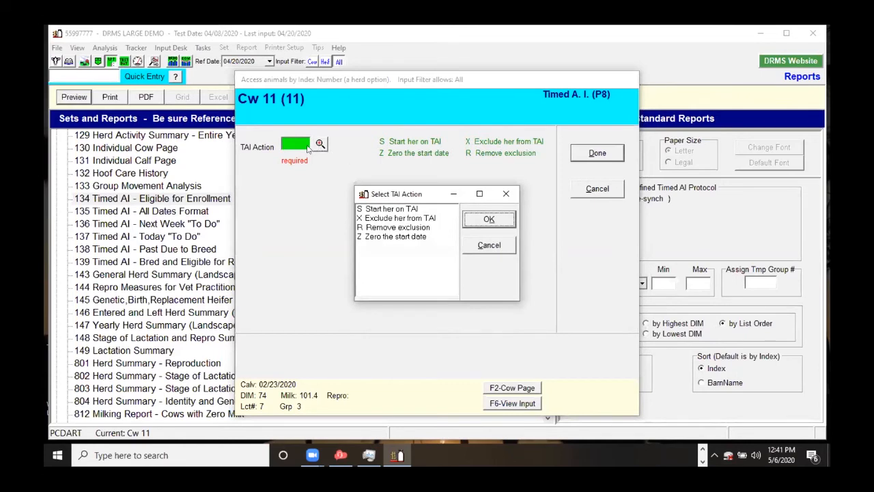
pyautogui.doubleClick(369, 208)
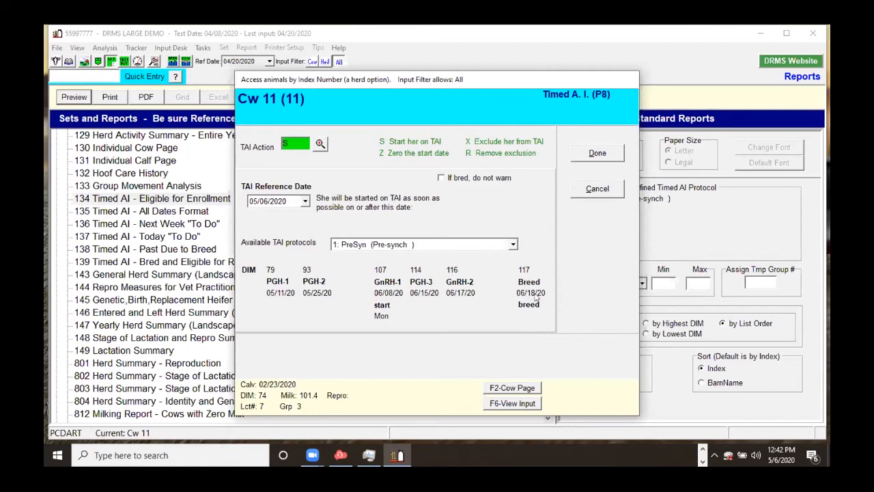
pyautogui.click(512, 245)
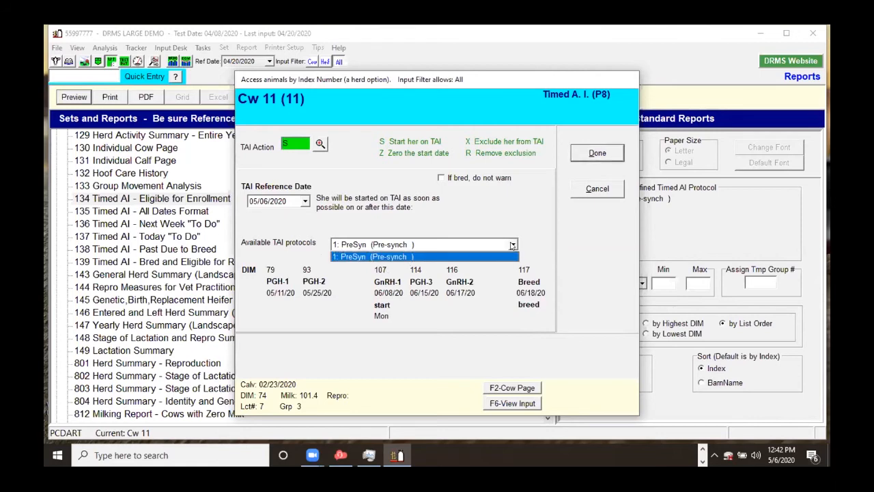
pyautogui.click(512, 245)
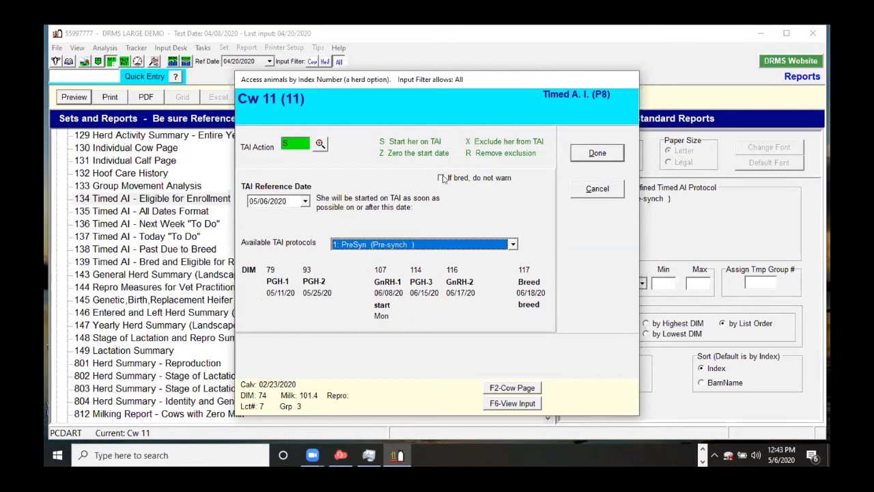
pyautogui.click(441, 179)
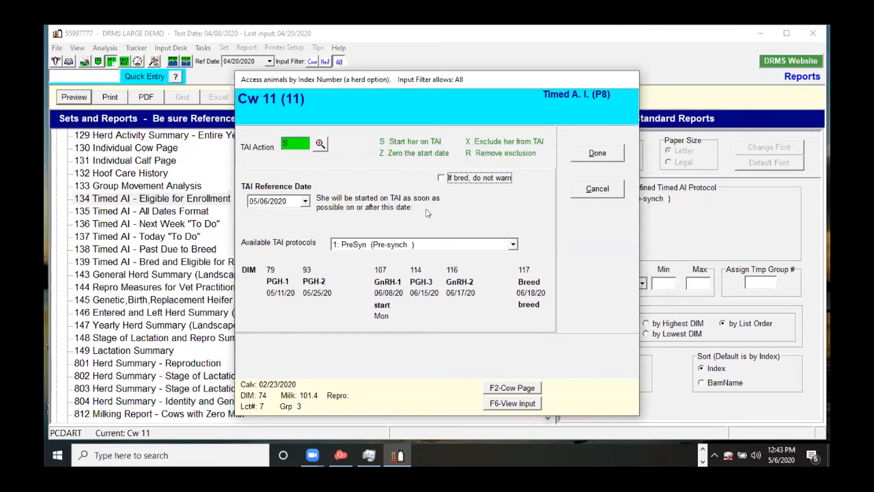
pyautogui.click(597, 154)
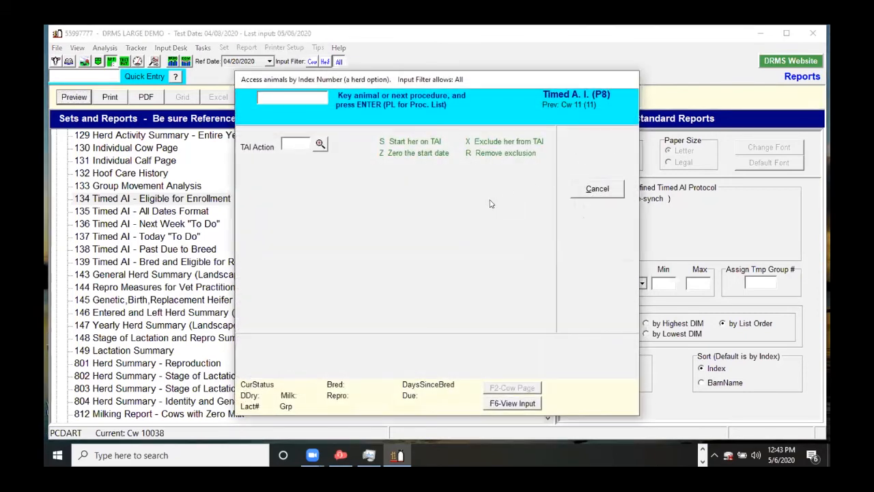
# Start cow 377 on the PreSyn timed AI protocol with reference date 05/06/2020
pyautogui.write('3')
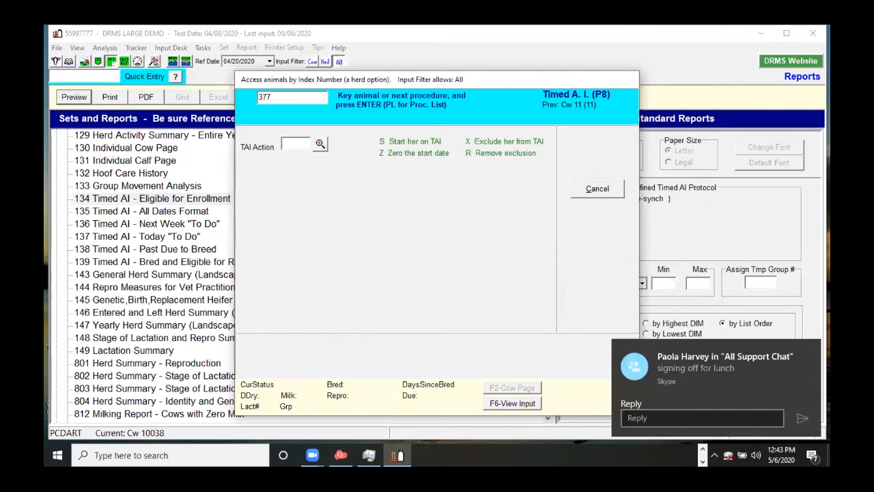
pyautogui.write('77')
pyautogui.press('Return')
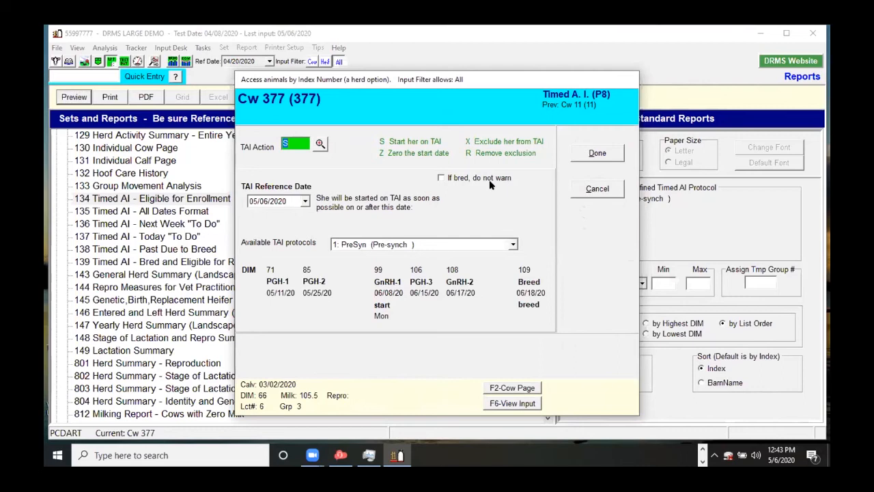
pyautogui.press('Return')
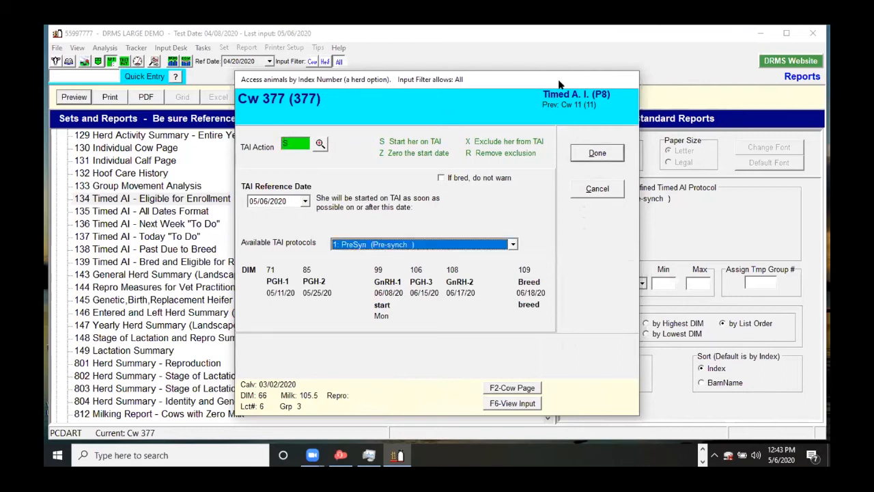
pyautogui.click(590, 153)
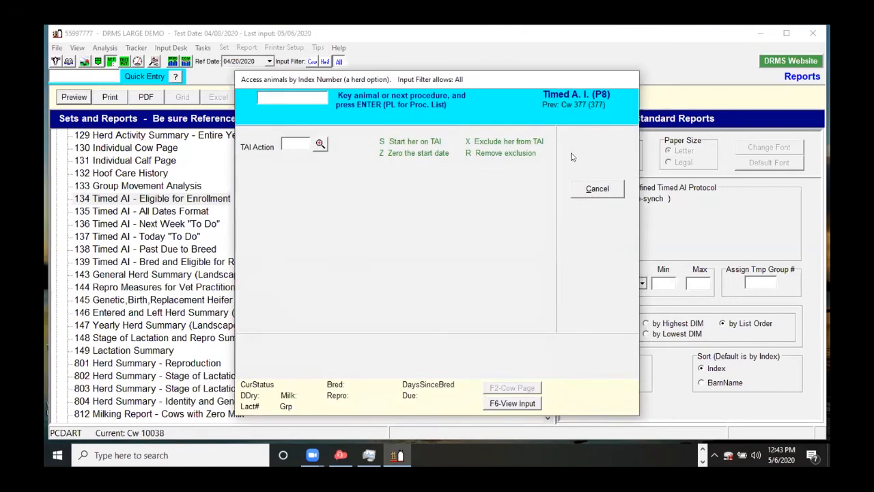
# Start cows 433 and 470 on the PreSyn timed AI protocol with reference date 05/06/2020
pyautogui.write('433')
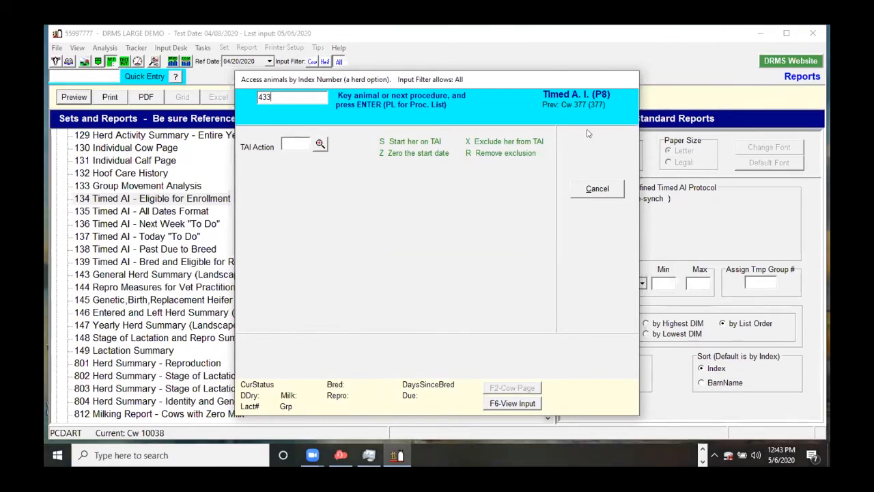
pyautogui.press('Return')
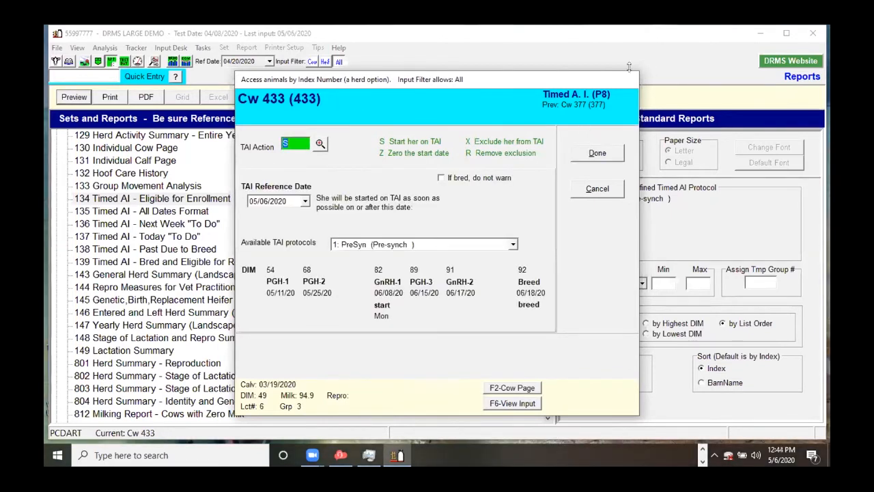
pyautogui.click(594, 153)
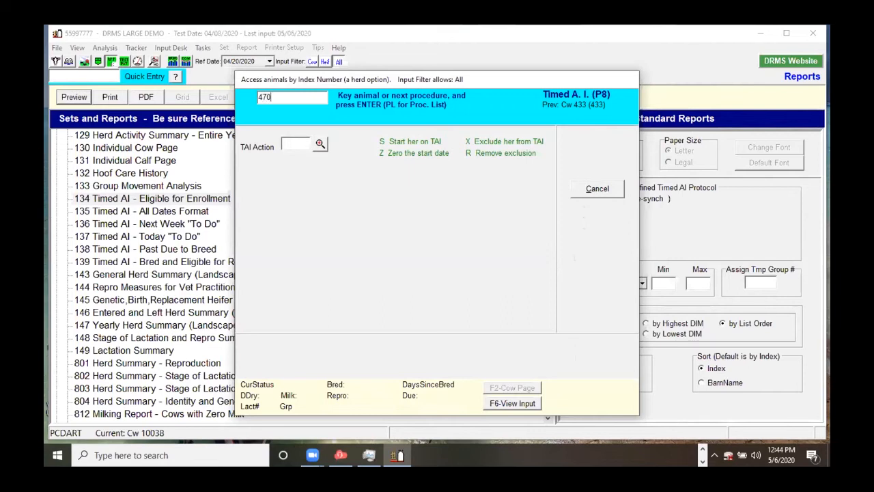
pyautogui.press('Return')
pyautogui.press('Return')
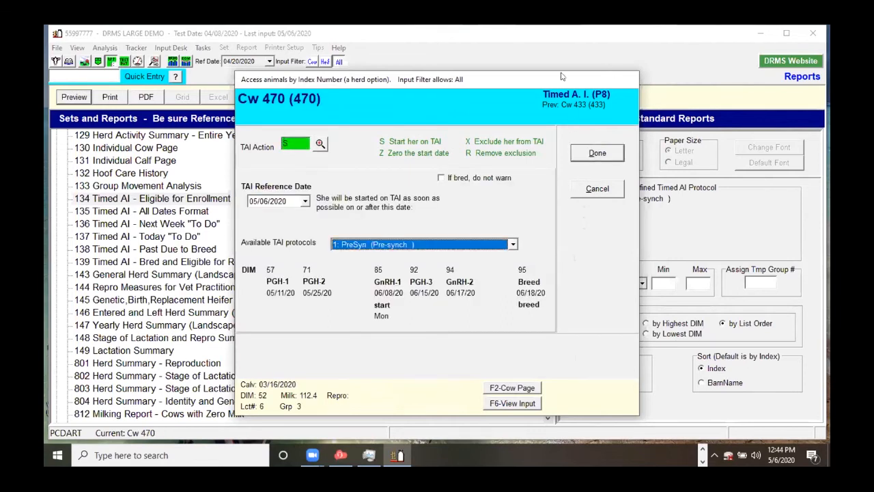
pyautogui.click(582, 152)
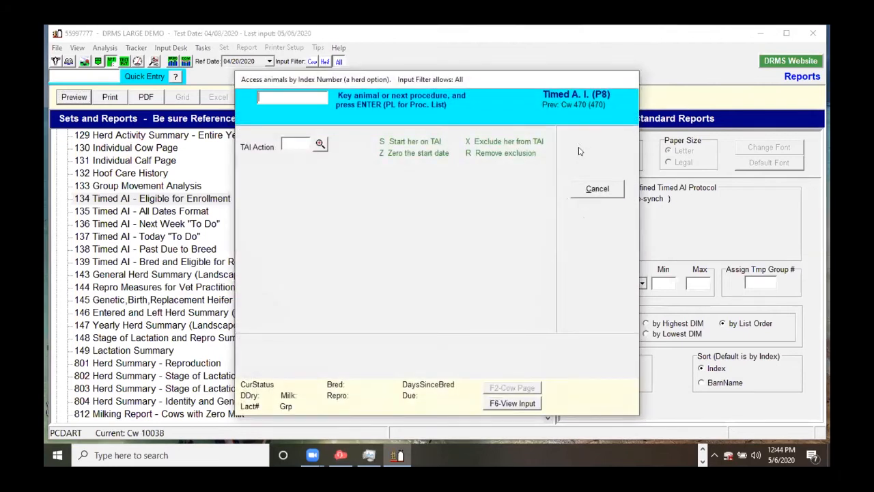
# Start cow 488 on the PreSyn timed AI protocol, and close the Timed AI form and the Input Desk
pyautogui.write('488')
pyautogui.press('Return')
pyautogui.click(594, 151)
pyautogui.click(592, 189)
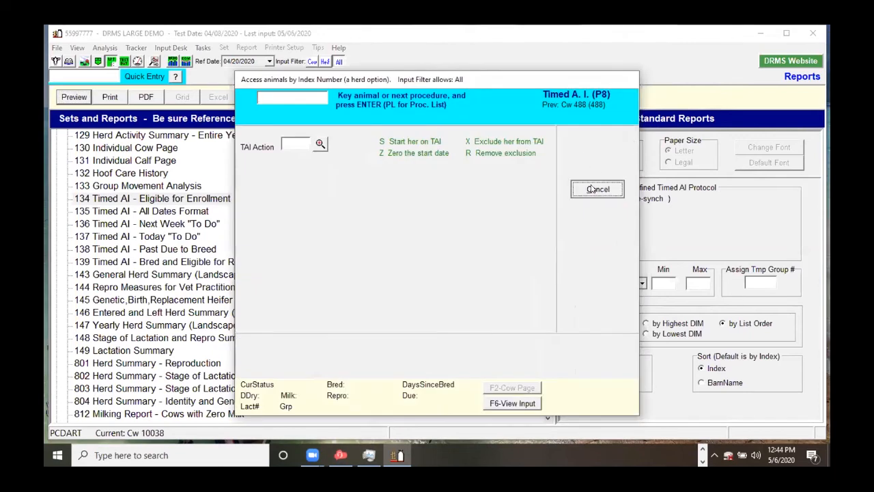
pyautogui.click(645, 94)
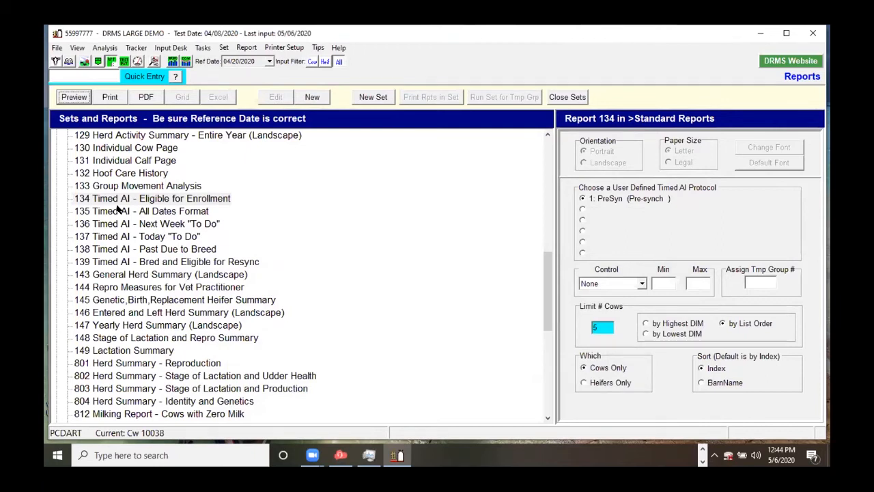
# Preview report 135 Timed AI - All Dates Format with the PreSyn protocol included, and close the preview
pyautogui.click(156, 213)
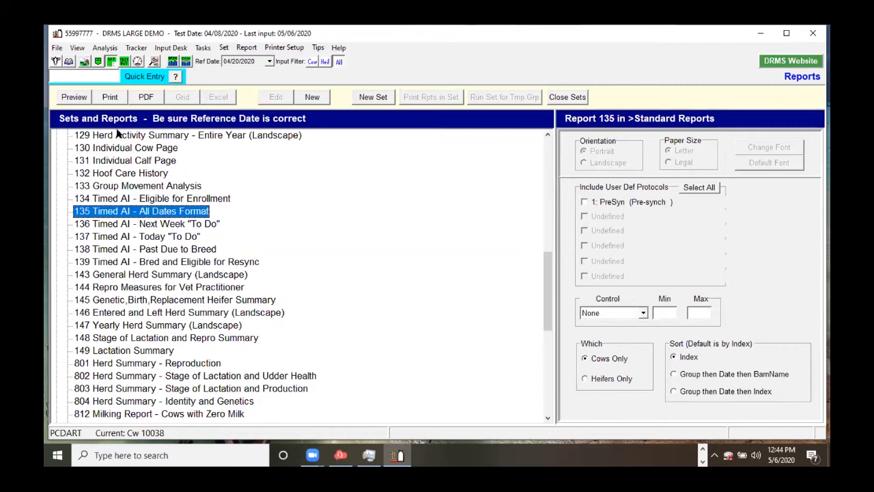
pyautogui.click(79, 97)
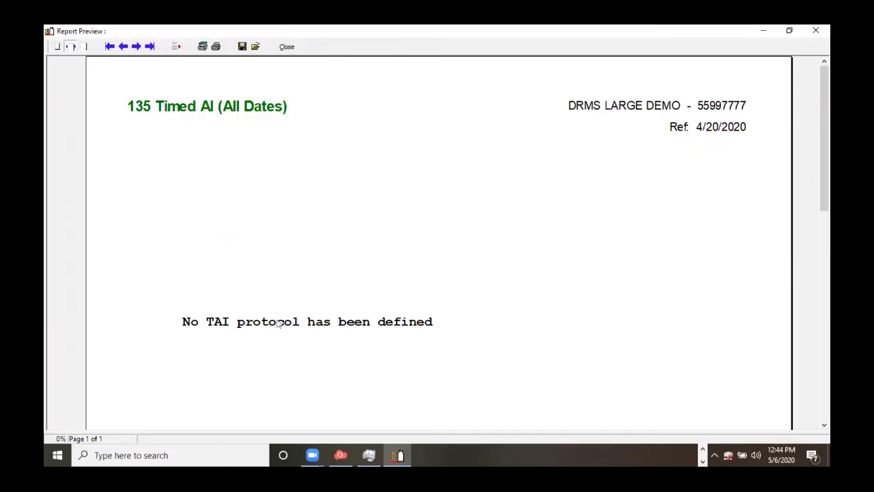
pyautogui.click(286, 48)
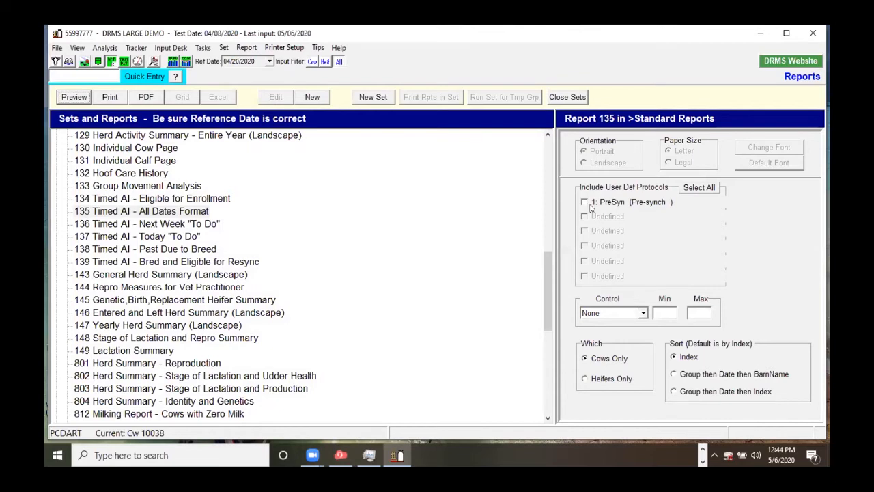
pyautogui.click(585, 202)
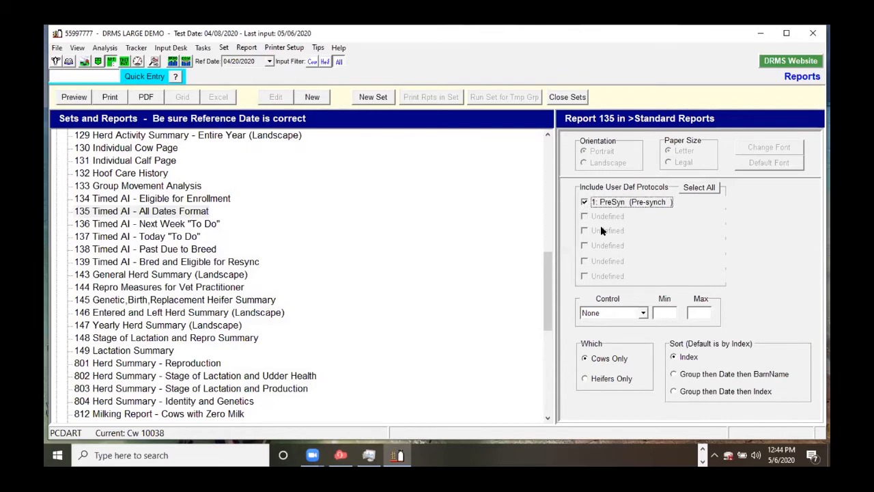
pyautogui.click(86, 97)
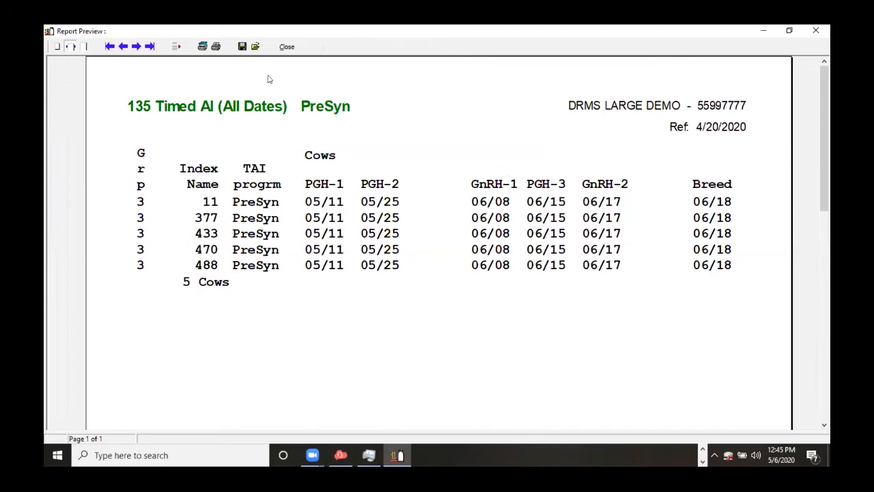
pyautogui.click(287, 47)
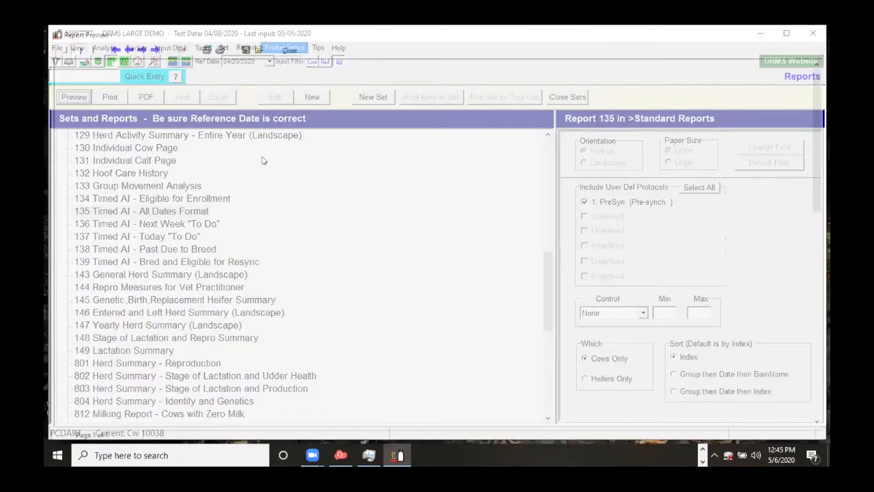
# Preview report 136 Timed AI - Next Week "To Do" with the PreSyn protocol included, and close the preview
pyautogui.click(188, 225)
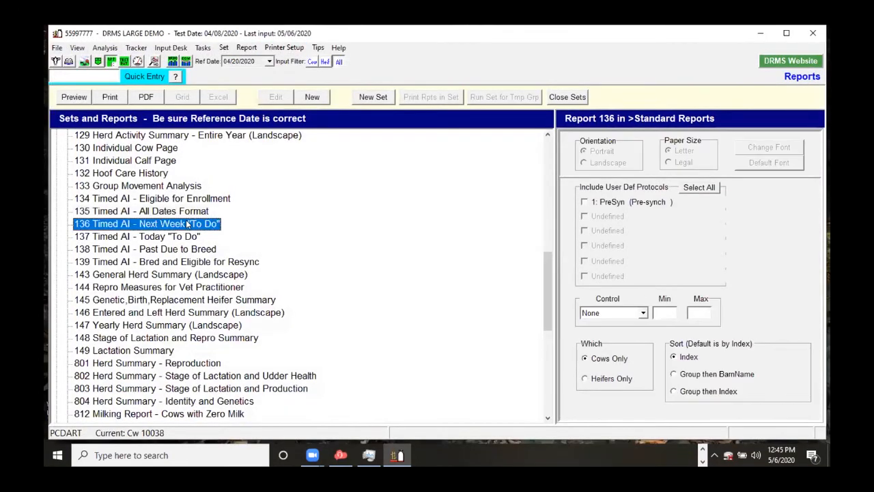
pyautogui.click(73, 98)
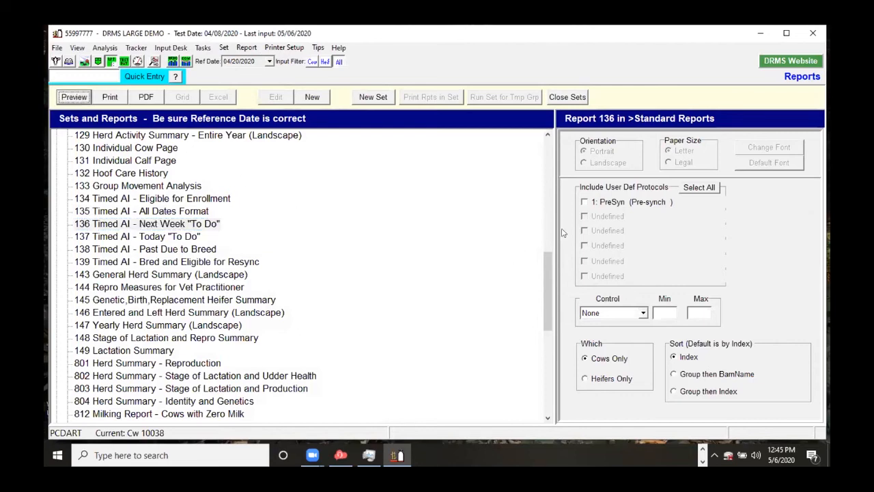
pyautogui.click(588, 202)
pyautogui.click(79, 94)
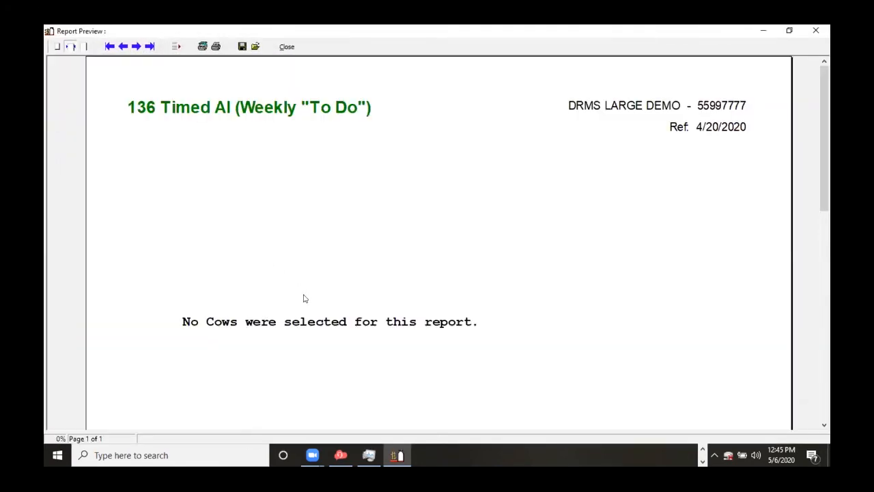
pyautogui.click(287, 46)
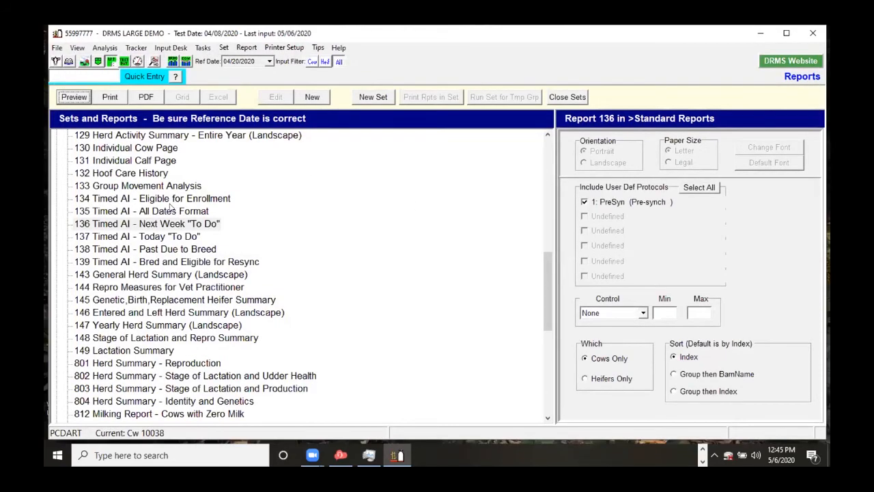
# Preview report 135 Timed AI - All Dates Format again for the PreSyn protocol, and close the preview
pyautogui.click(171, 210)
pyautogui.click(68, 97)
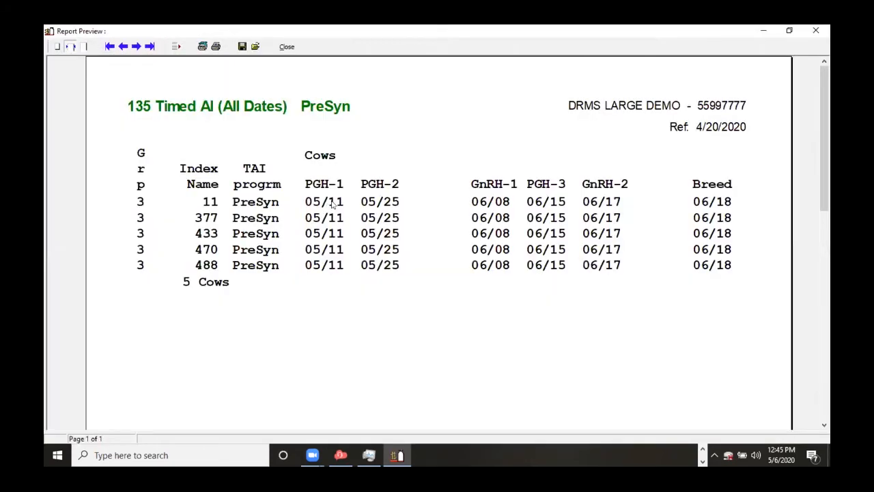
pyautogui.click(286, 46)
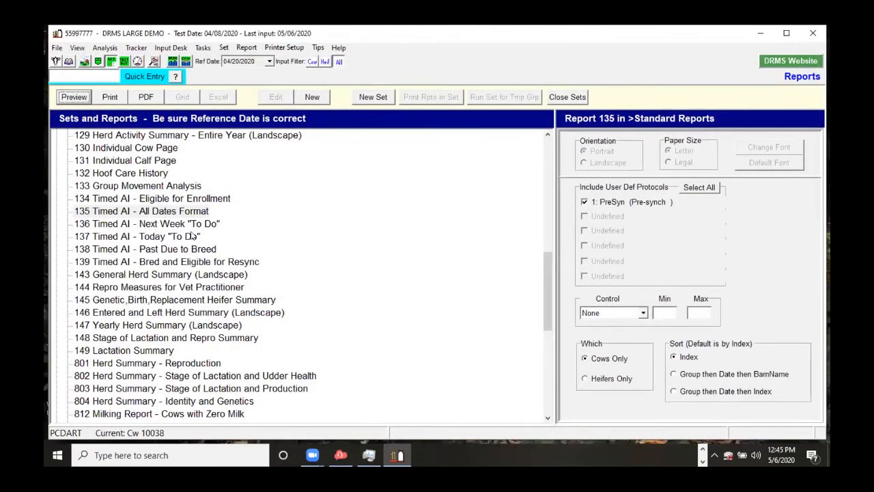
# Review the options of timed AI reports 137 Today "To Do", 138 Past Due to Breed and 139 Bred and Eligible for Resync
pyautogui.click(165, 237)
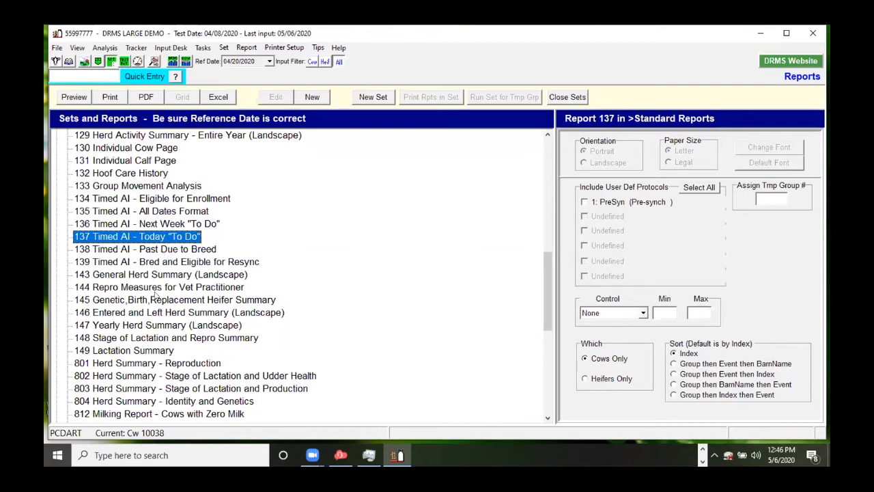
pyautogui.click(153, 250)
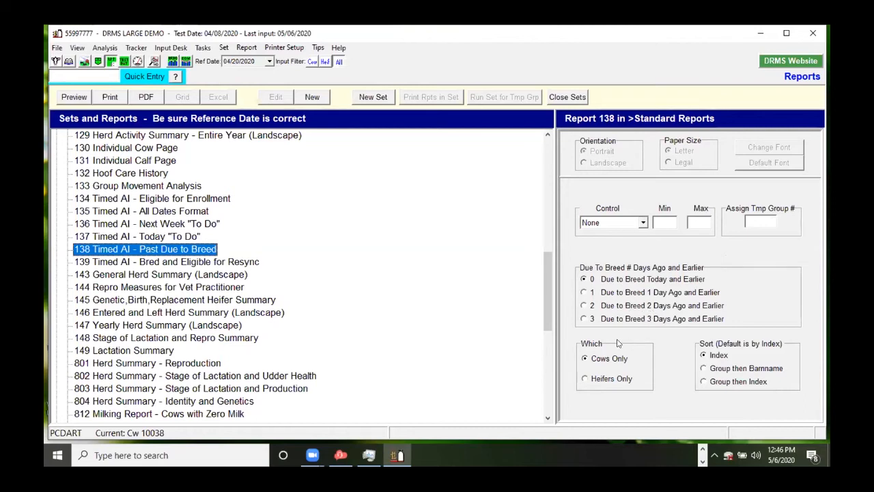
pyautogui.click(177, 263)
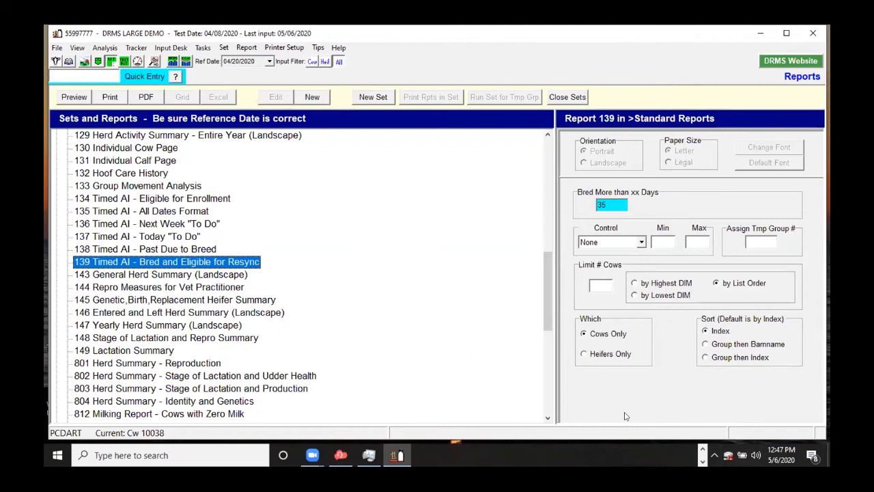
pyautogui.click(702, 462)
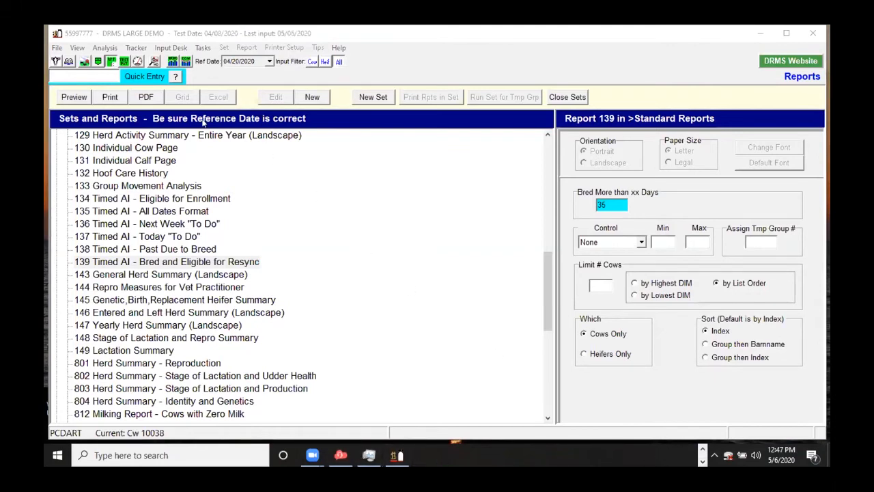
pyautogui.click(702, 449)
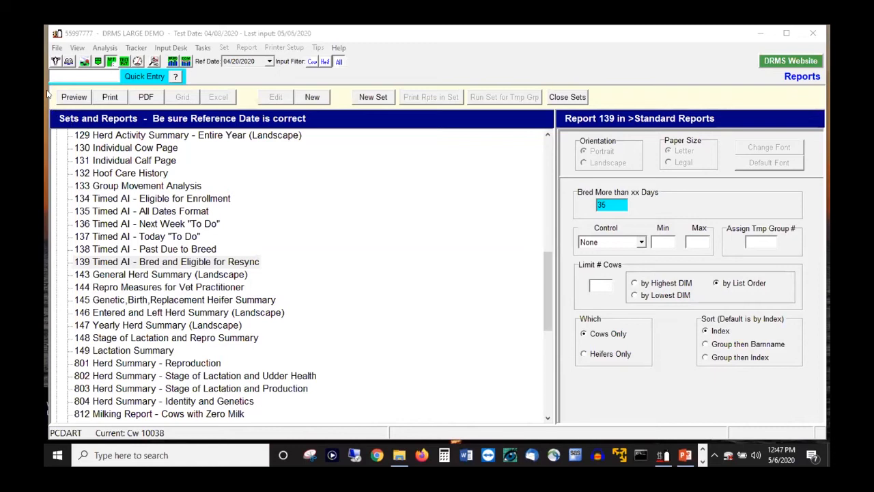
# Open the Activity Tracker report options and look through the list of health activities
pyautogui.click(133, 49)
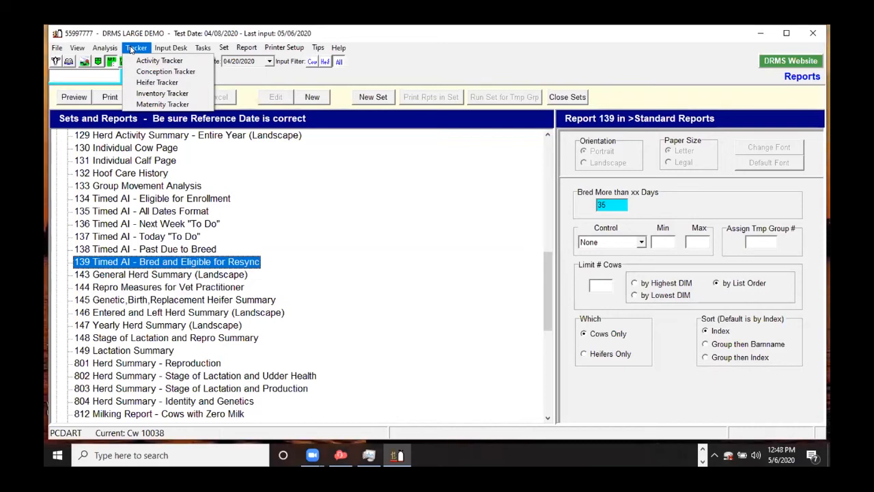
pyautogui.click(132, 49)
pyautogui.click(135, 48)
pyautogui.click(140, 61)
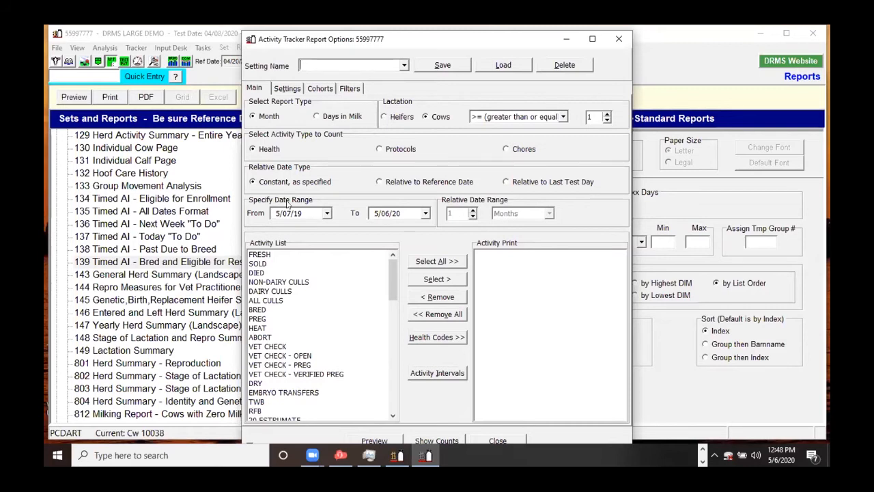
pyautogui.moveTo(393, 276); pyautogui.dragTo(370, 389)
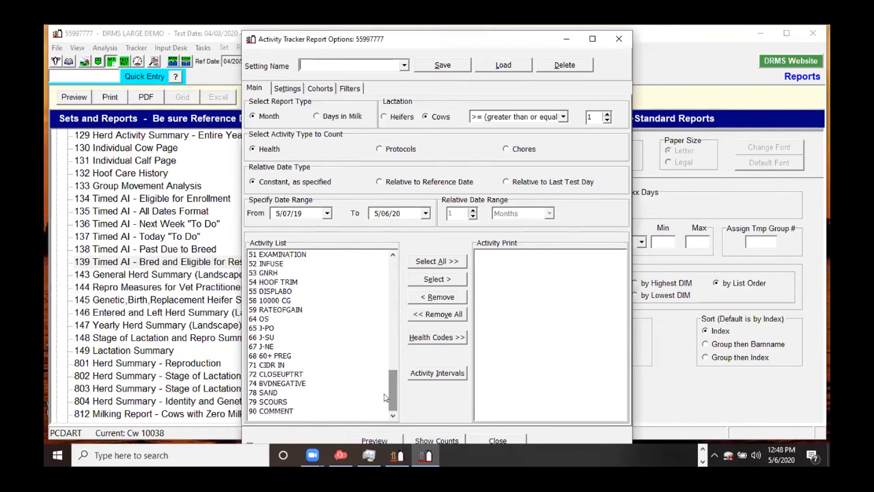
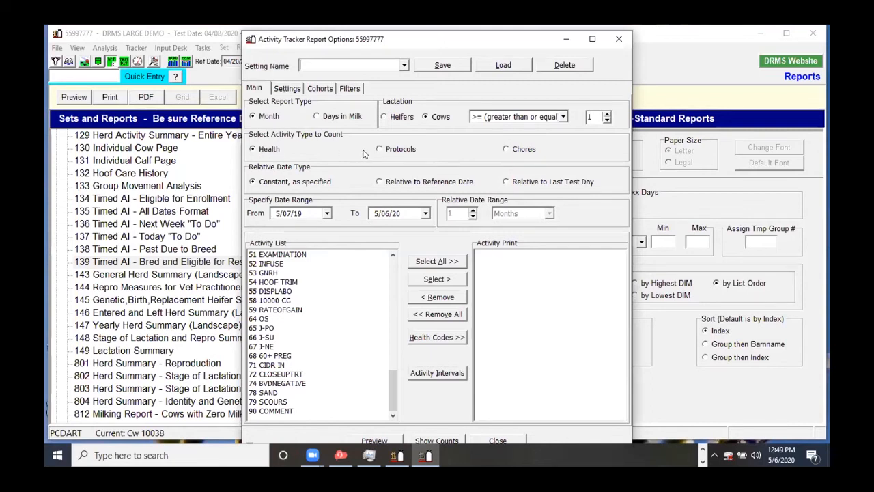
# Look at the event lists for the Protocols and Chores activity types, and return the activity type to Health
pyautogui.click(409, 152)
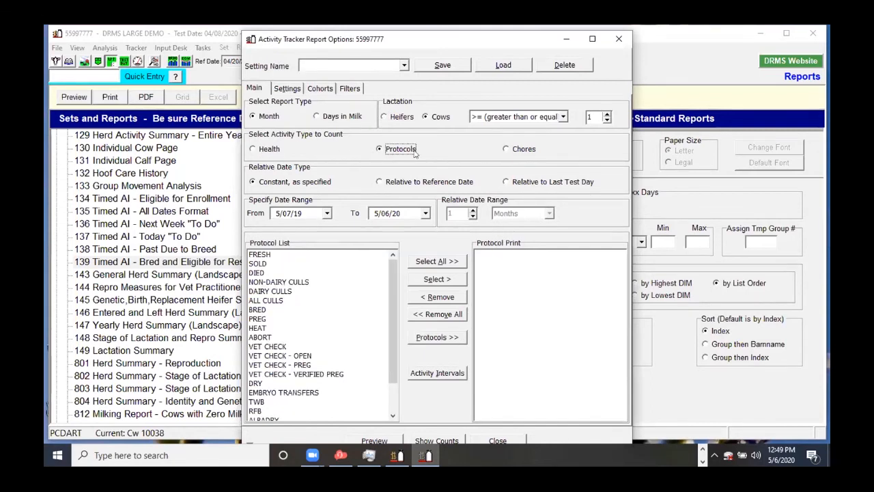
pyautogui.click(508, 150)
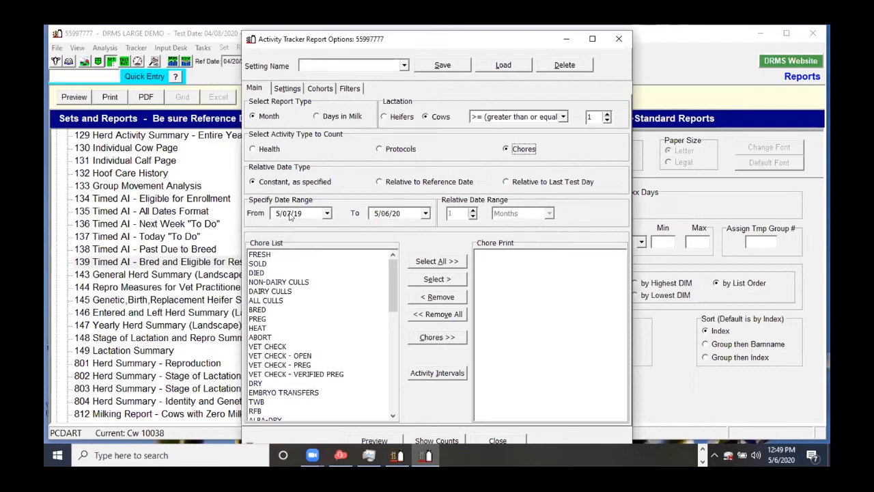
pyautogui.click(262, 148)
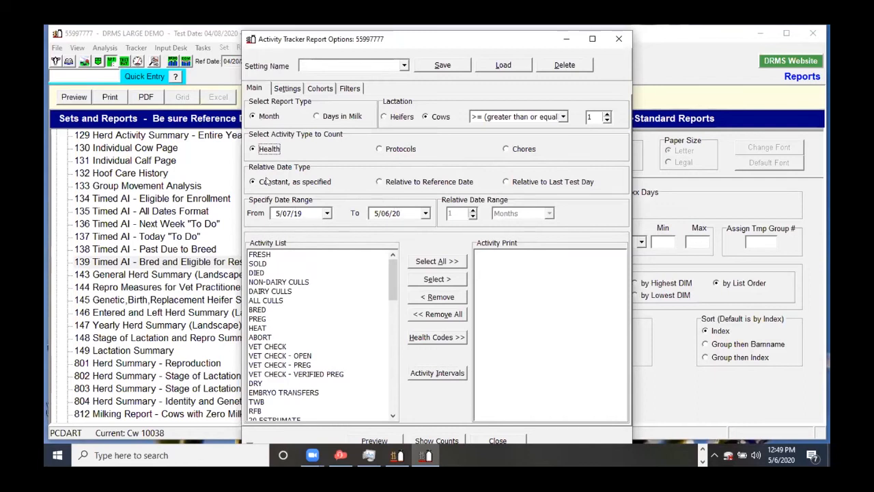
# Review the tracker's settings, cohort and filter options, briefly enabling the calving cohort and ignoring it again
pyautogui.click(288, 88)
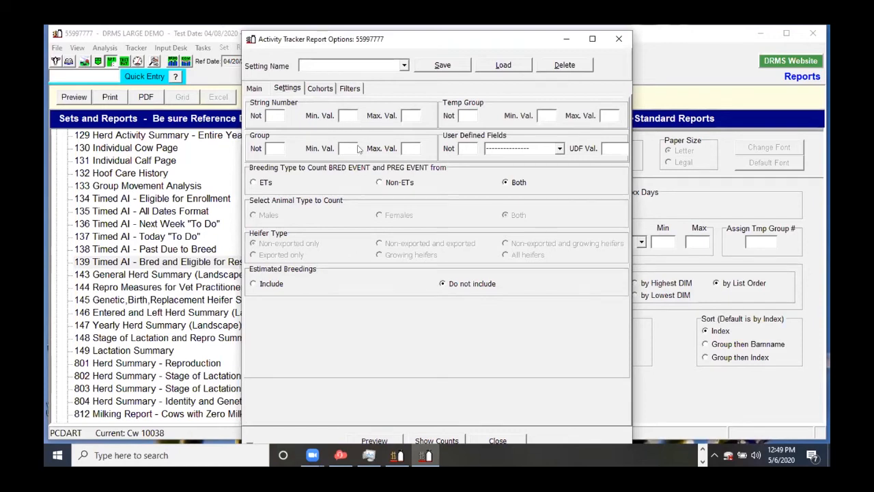
pyautogui.click(319, 88)
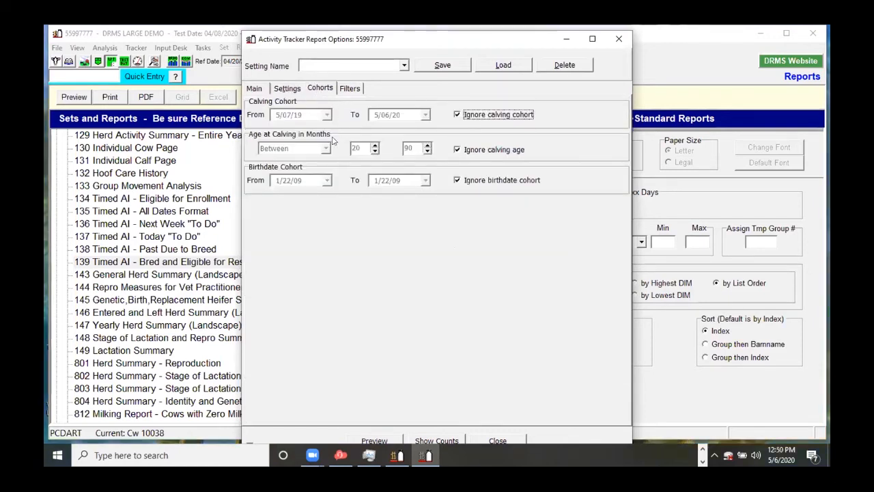
pyautogui.click(456, 114)
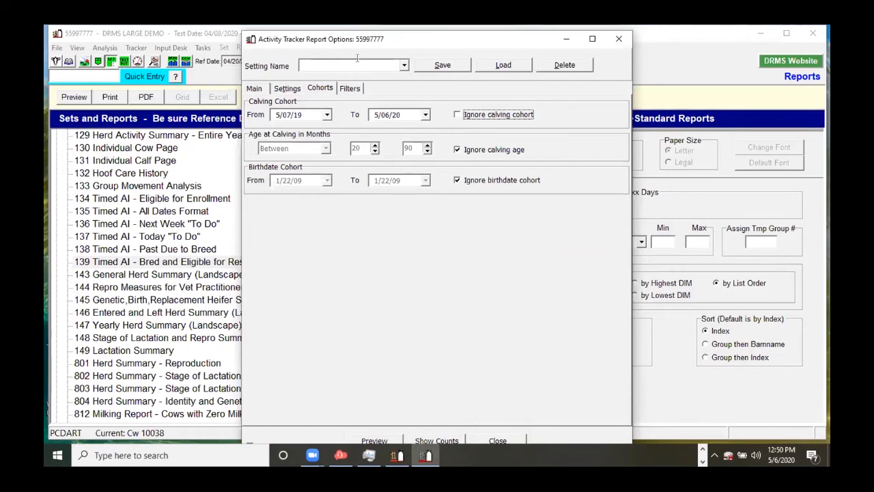
pyautogui.click(457, 115)
pyautogui.click(351, 89)
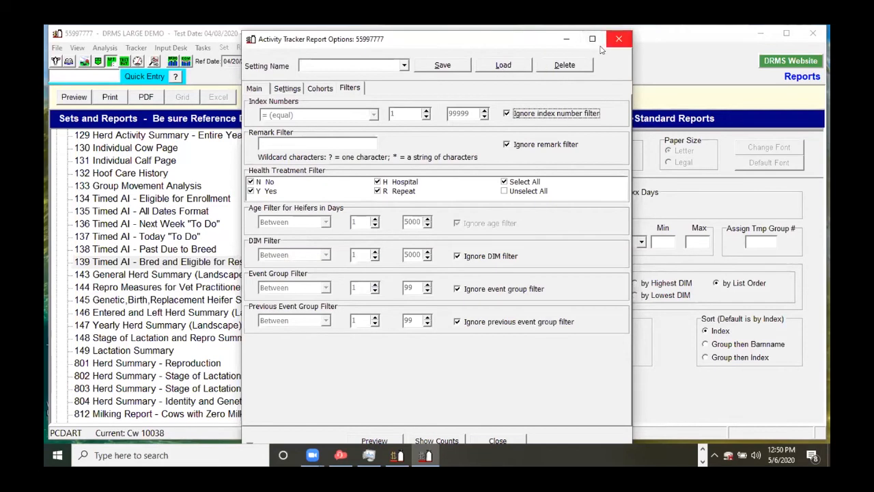
# Include all health activities in the Activity Tracker report and preview its frequency table by month
pyautogui.click(254, 89)
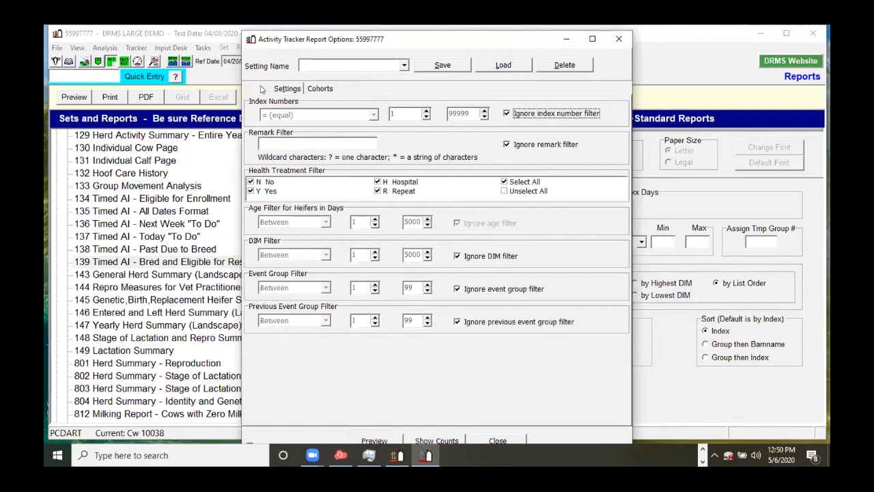
pyautogui.click(436, 262)
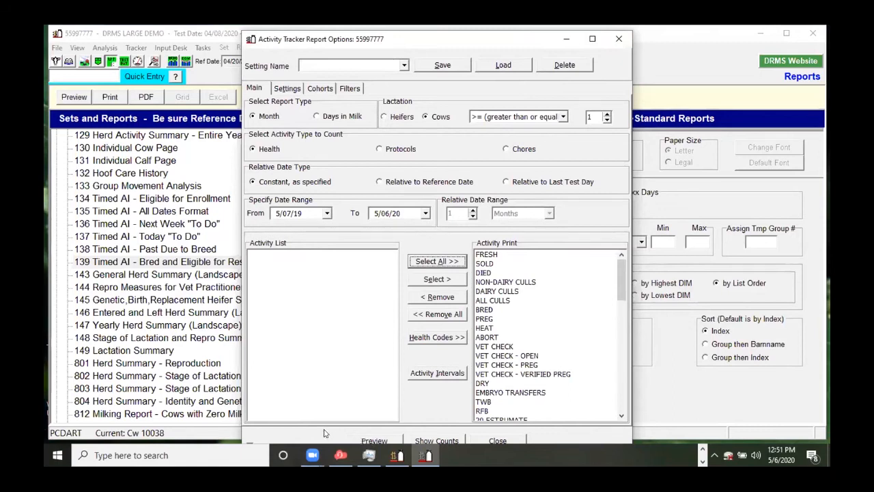
pyautogui.click(251, 441)
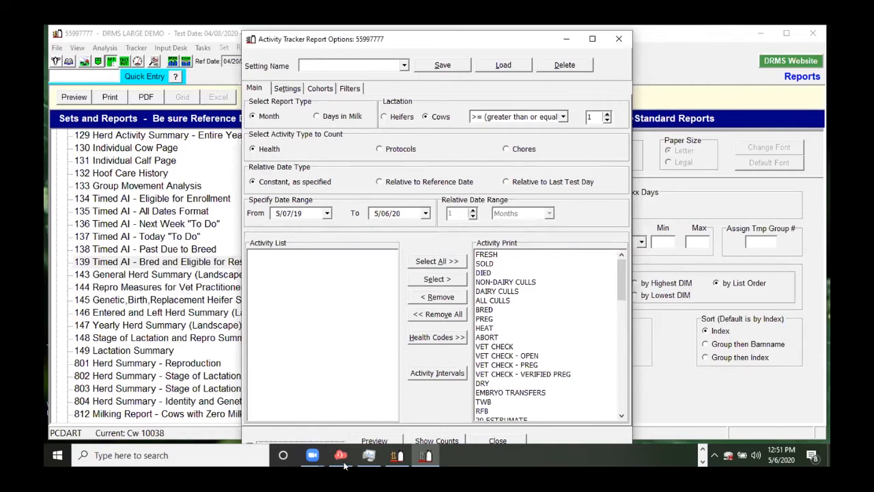
pyautogui.click(374, 441)
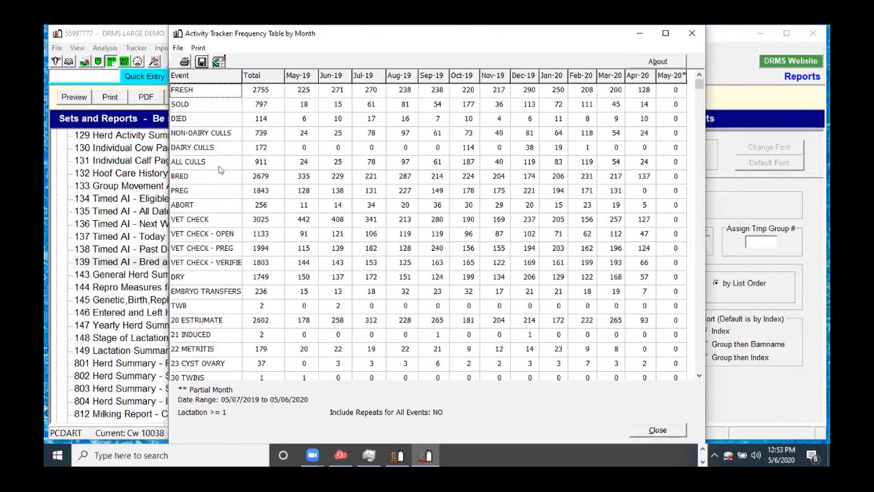
# Examine the monthly event counts from FRESH down to 90 COMMENT, and return to the start of the frequency table
pyautogui.press('Down')
pyautogui.press('Down')
pyautogui.press('Down')
pyautogui.press('Up')
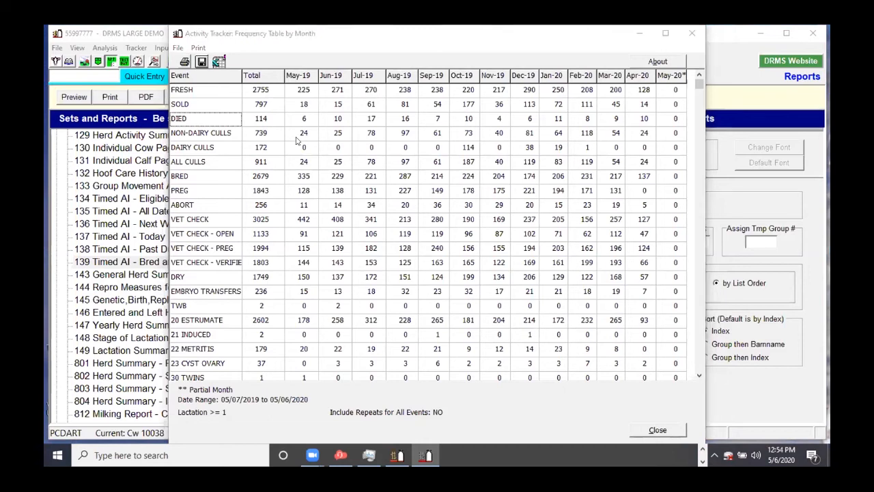
pyautogui.click(398, 176)
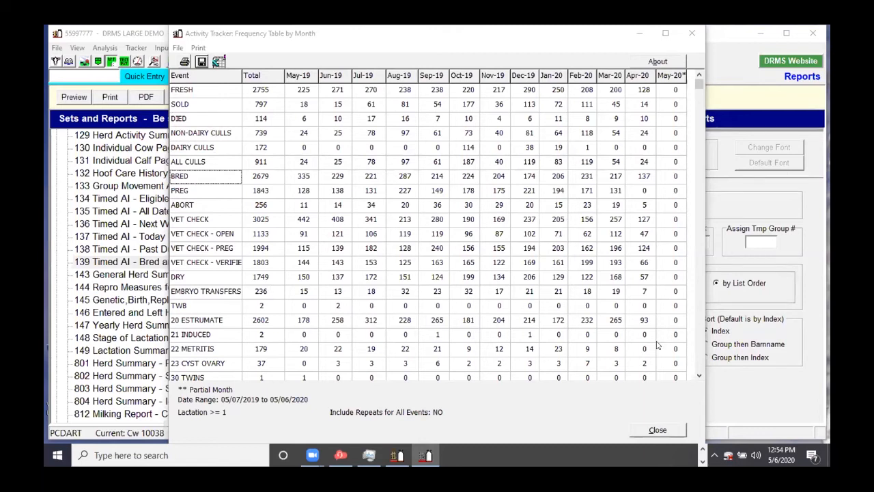
pyautogui.click(700, 374)
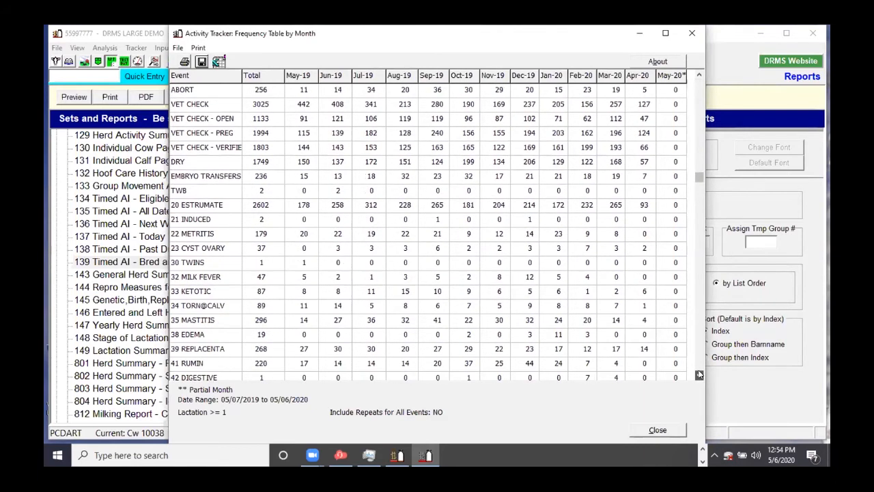
pyautogui.click(699, 375)
pyautogui.click(700, 373)
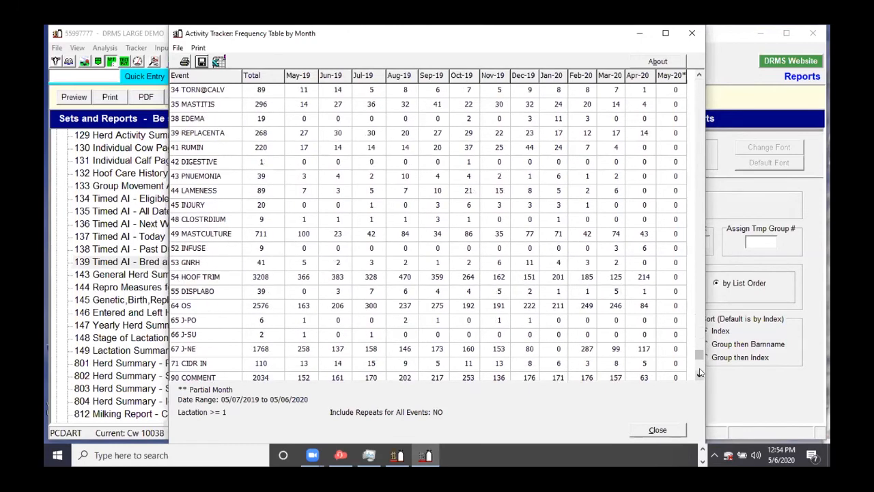
pyautogui.click(699, 371)
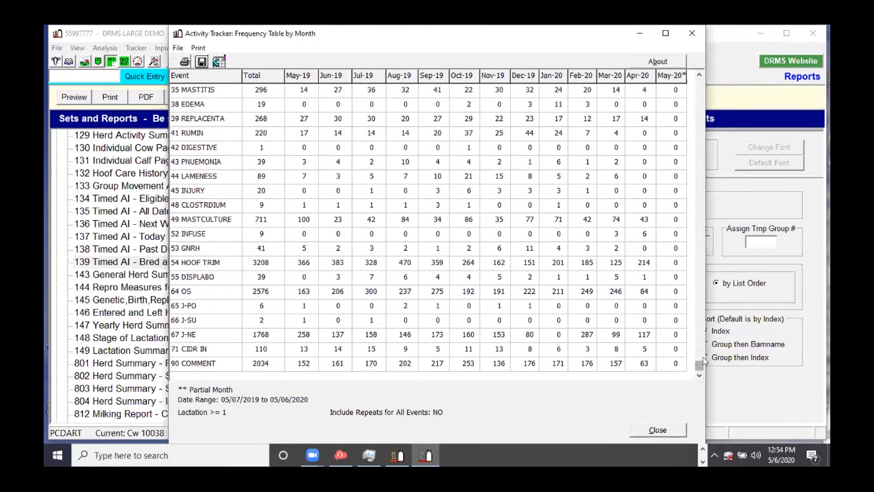
pyautogui.moveTo(700, 363); pyautogui.dragTo(711, 66)
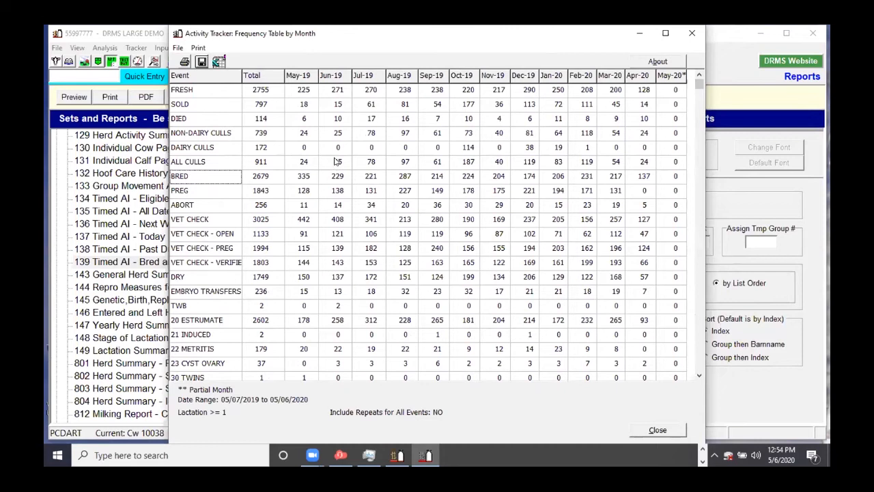
# List the cows behind the ALL CULLS total, sort them by date with the newest first, and close the list
pyautogui.doubleClick(262, 162)
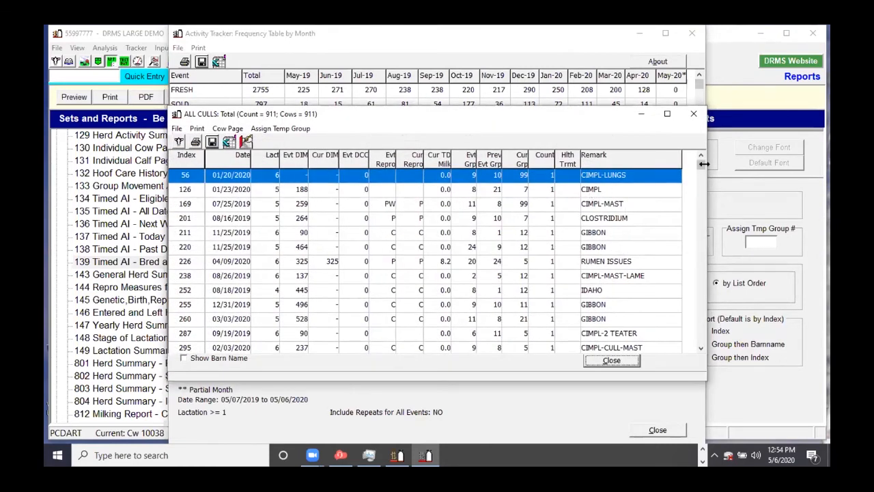
pyautogui.moveTo(701, 166)
pyautogui.mouseDown()
pyautogui.moveTo(710, 236)
pyautogui.moveTo(711, 157)
pyautogui.mouseUp()
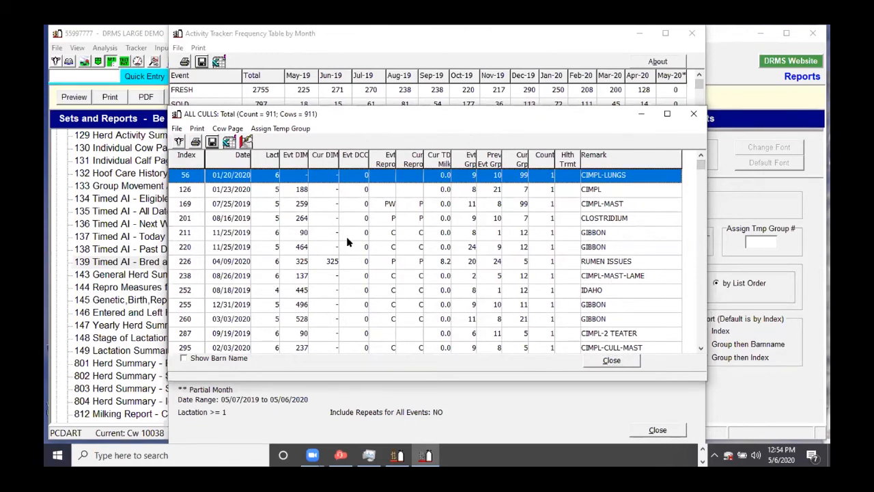
pyautogui.click(244, 158)
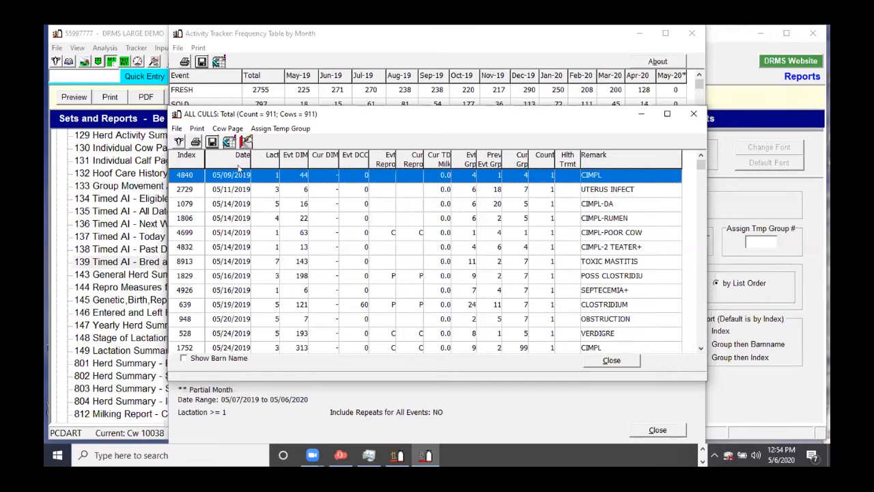
pyautogui.click(242, 159)
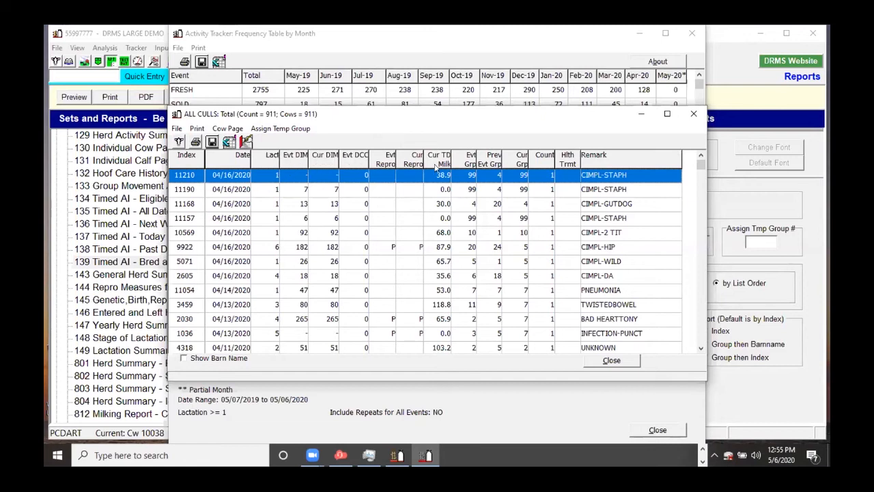
pyautogui.click(693, 116)
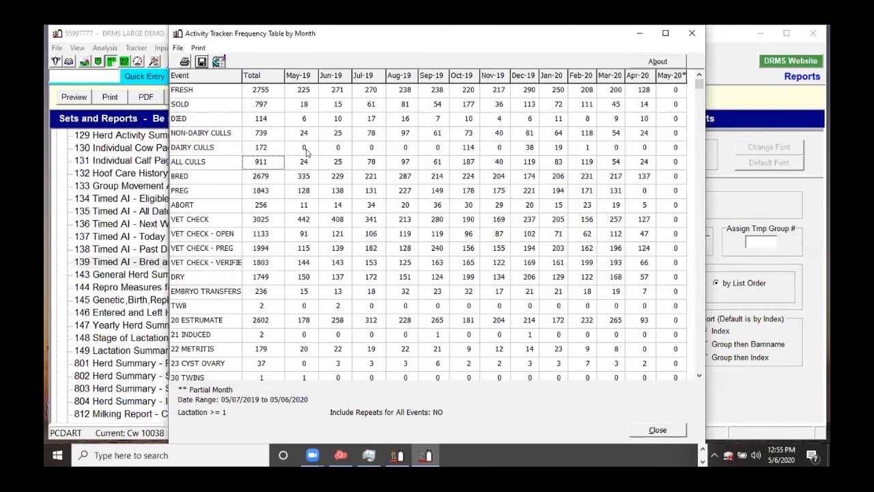
# View a bar graph of ALL CULLS by days in milk in 30-day increments, and close it
pyautogui.rightClick(271, 165)
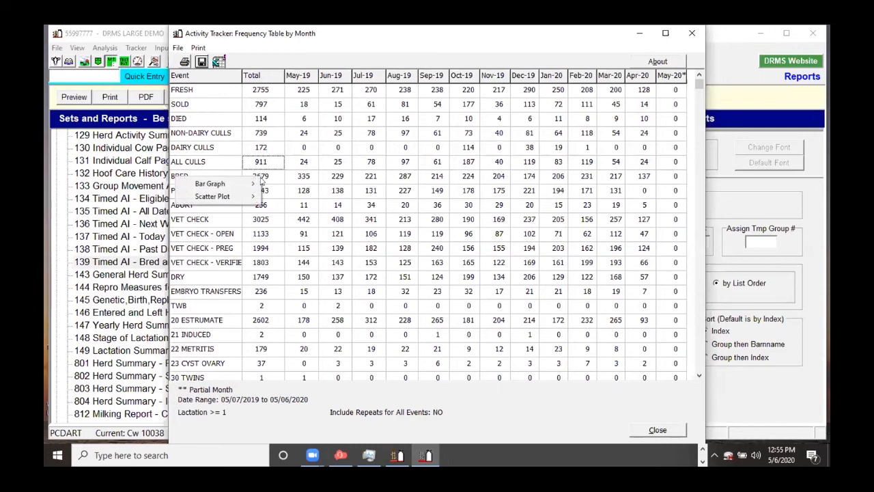
pyautogui.moveTo(254, 186)
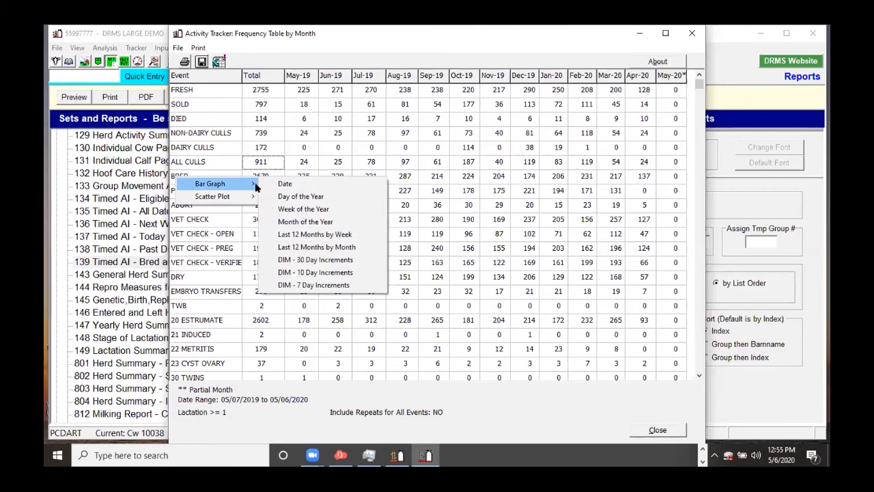
pyautogui.click(333, 262)
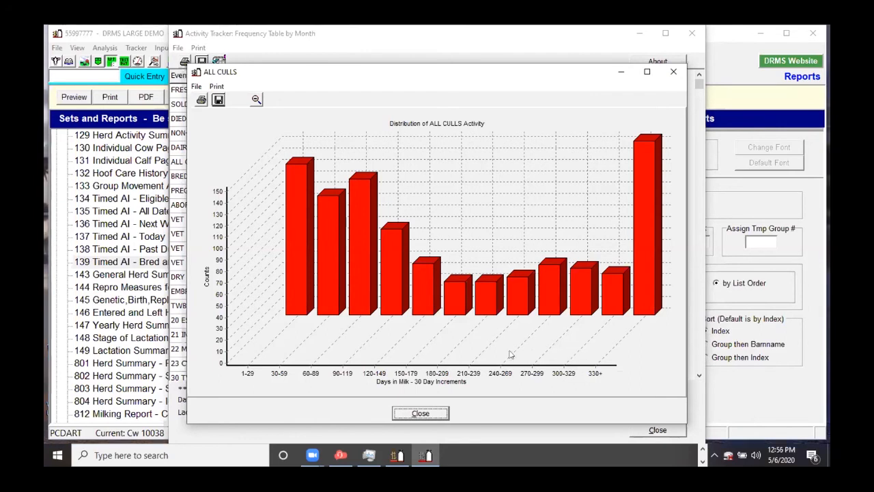
pyautogui.click(418, 413)
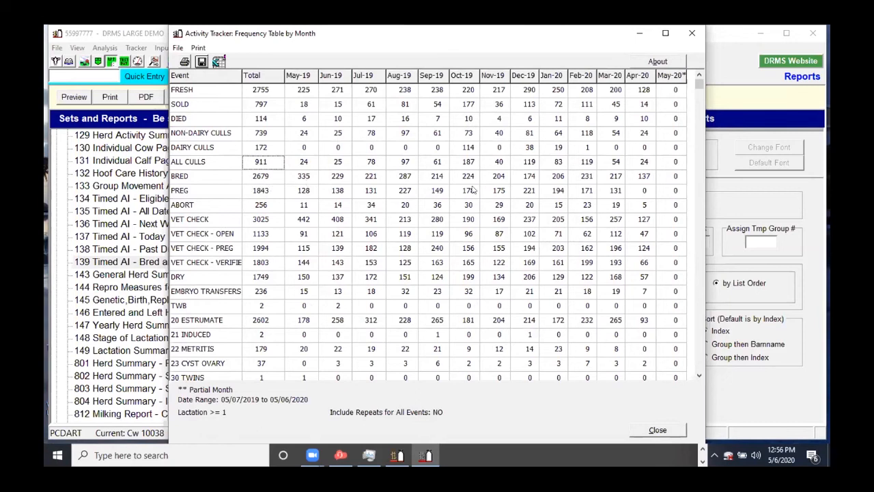
# View a scatter plot of BRED by days since fresh, and close the plot and the frequency table
pyautogui.rightClick(563, 178)
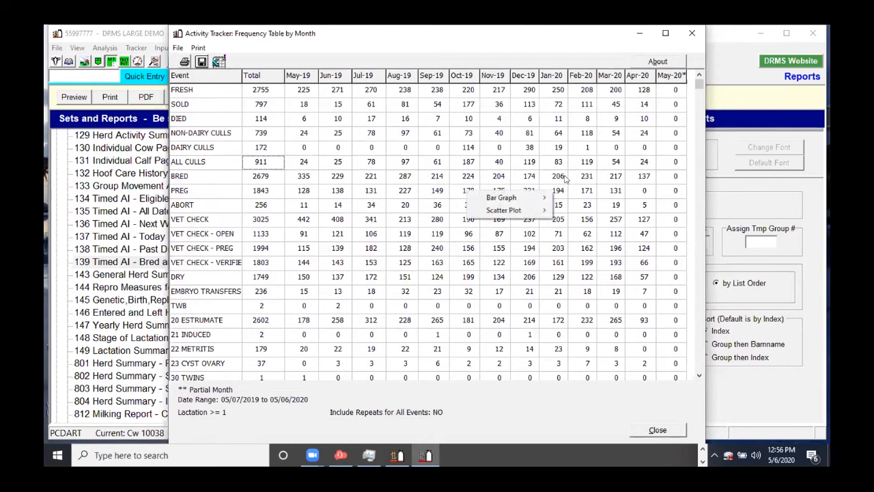
pyautogui.moveTo(532, 212)
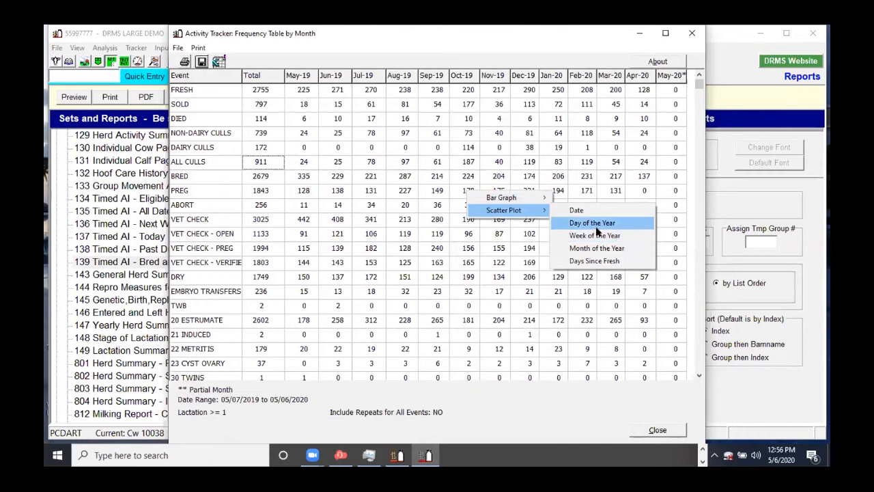
pyautogui.click(610, 260)
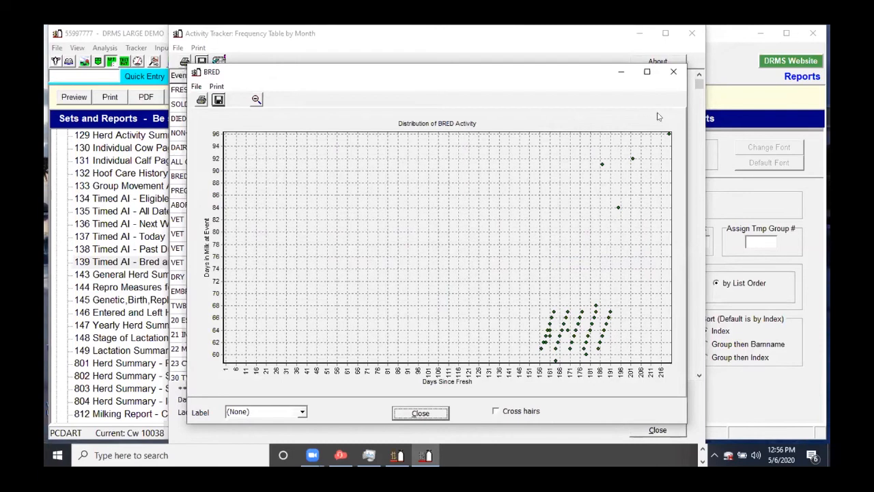
pyautogui.click(673, 73)
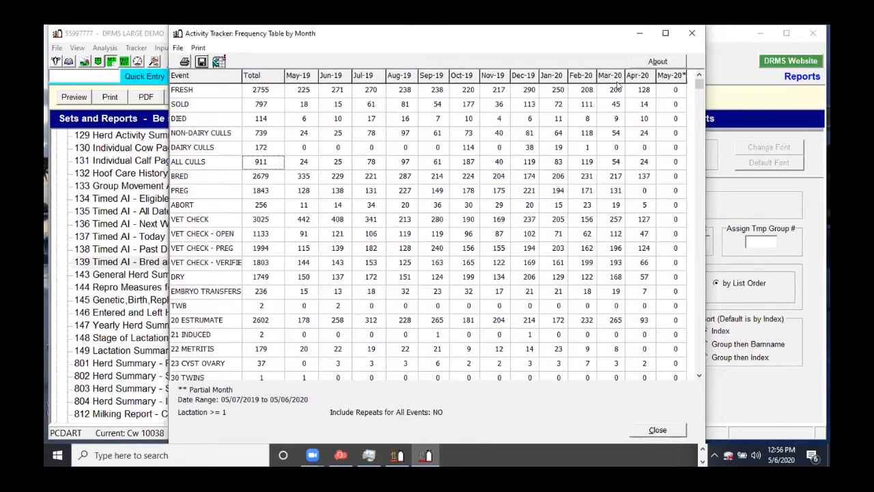
pyautogui.click(698, 36)
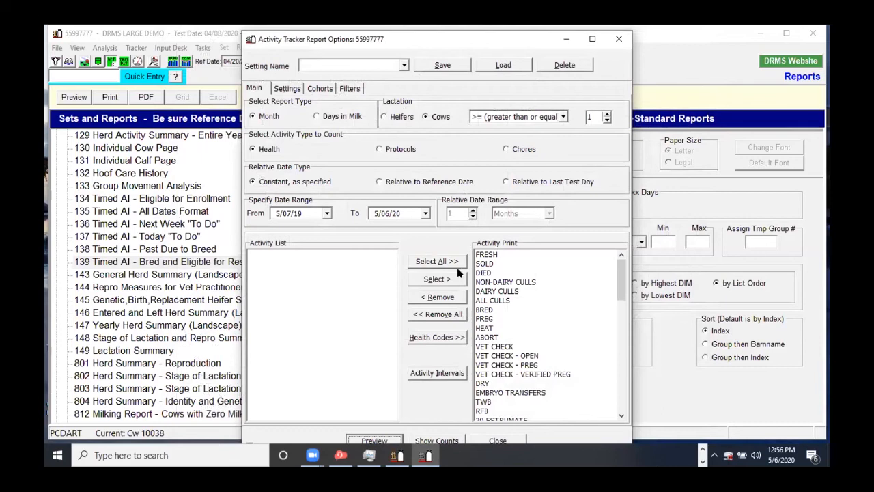
# Limit the Activity Tracker report to the DIED activity and preview its frequency table by month
pyautogui.click(442, 314)
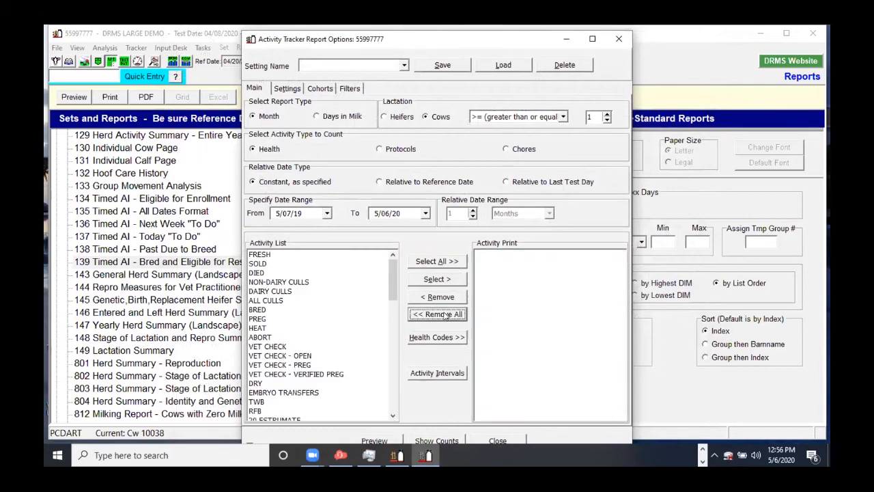
pyautogui.doubleClick(262, 273)
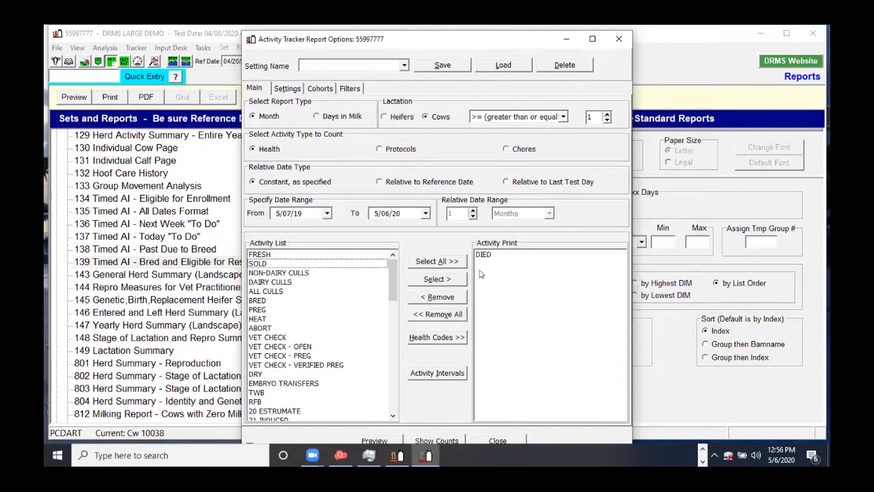
pyautogui.click(377, 442)
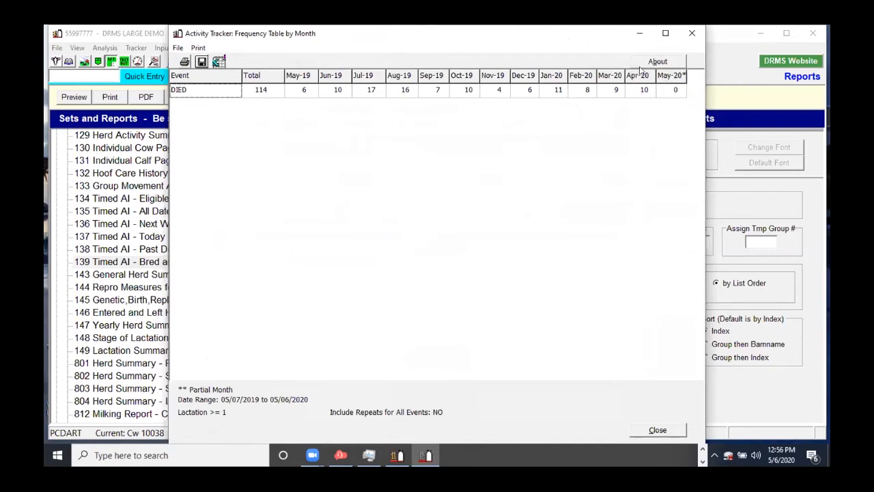
# List the cows behind the DIED count for Feb-20, and close the list and the frequency table
pyautogui.doubleClick(588, 91)
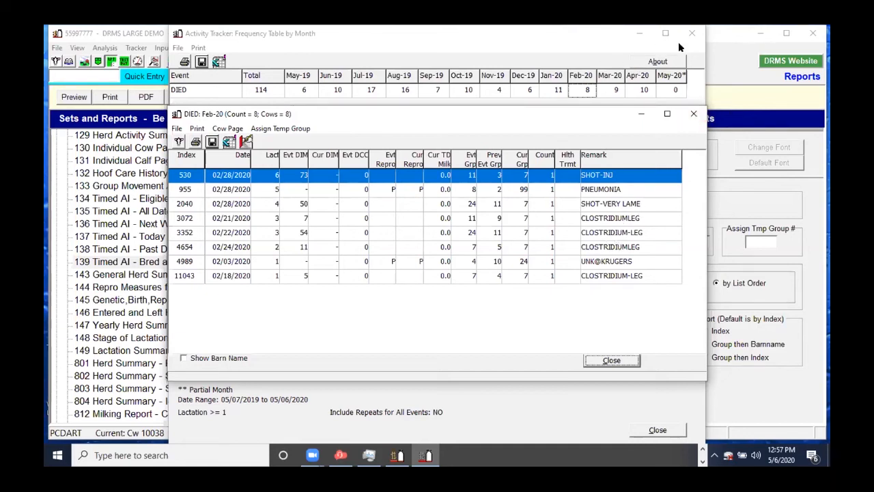
pyautogui.click(695, 113)
pyautogui.click(691, 33)
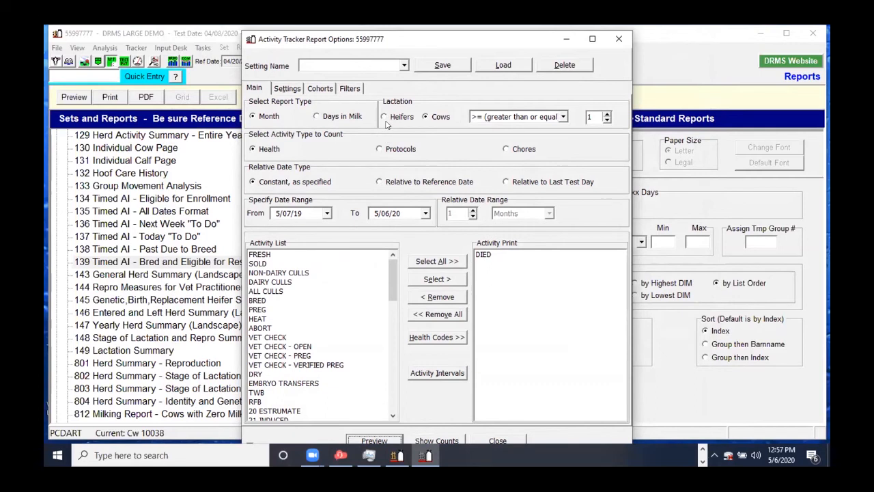
# Save the current report options as the setting "Kas", load that setting, and close the tracker options
pyautogui.click(328, 62)
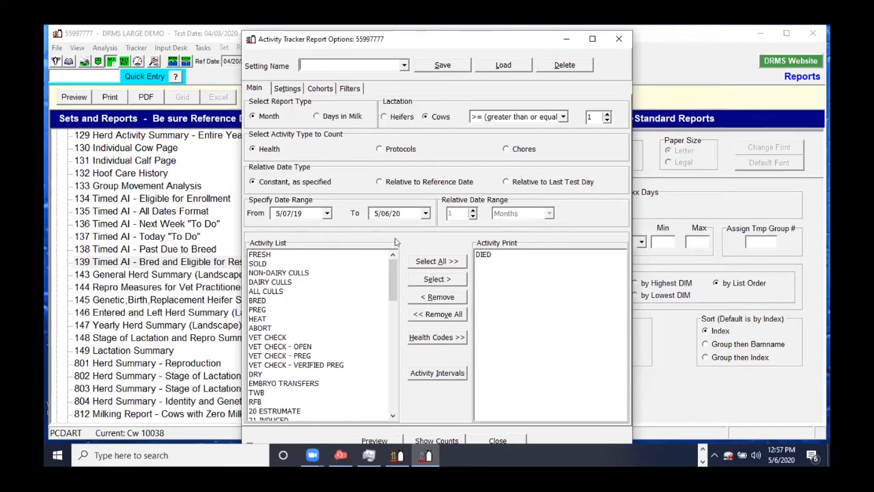
pyautogui.write('Kas')
pyautogui.click(435, 66)
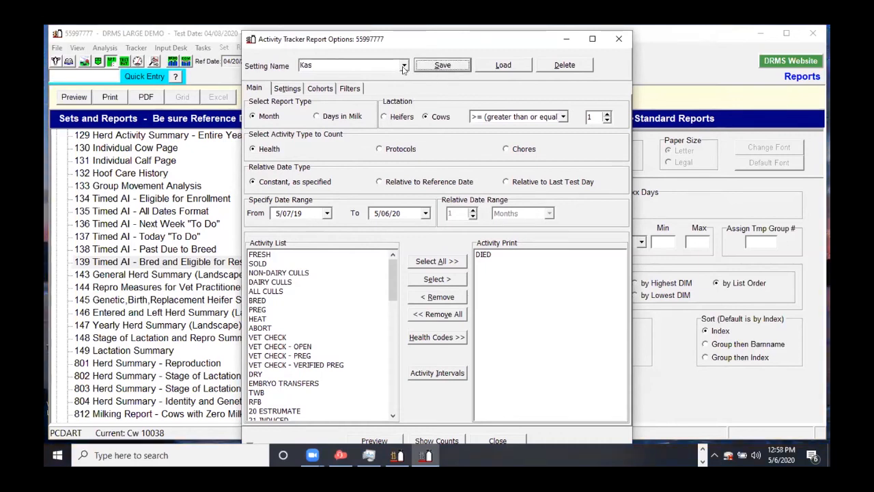
pyautogui.click(338, 66)
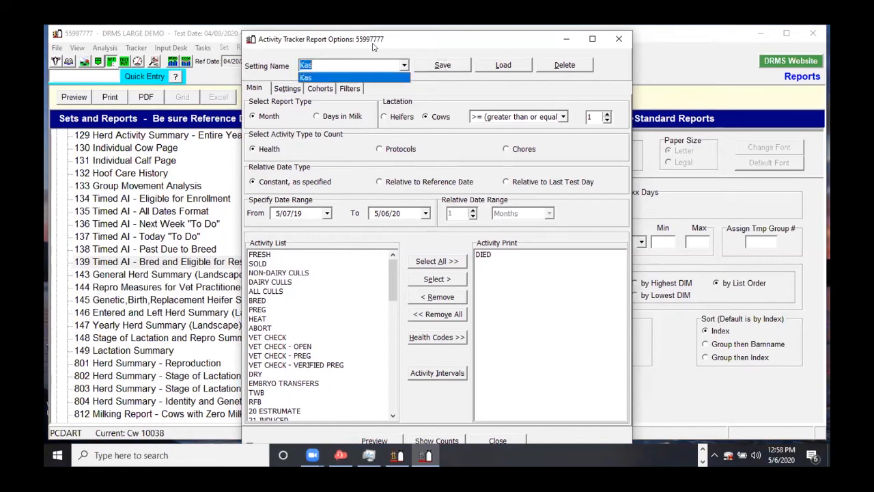
pyautogui.click(335, 78)
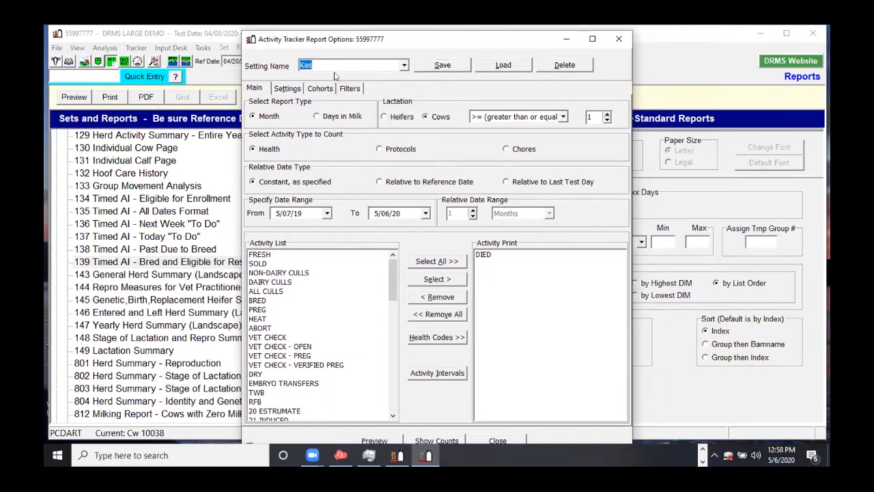
pyautogui.click(501, 65)
pyautogui.click(607, 43)
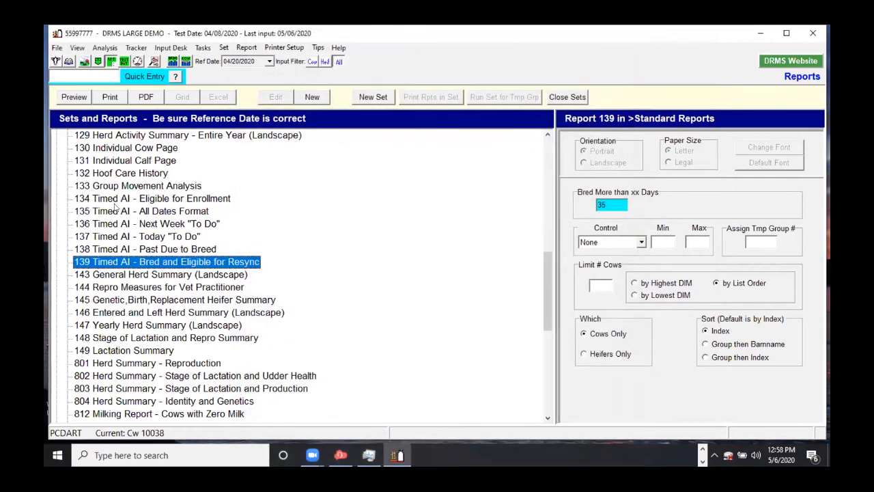
# Collapse the Standard Reports set and expand the UTK set in the reports list
pyautogui.scroll(-3, 115, 207)
pyautogui.scroll(2, 113, 213)
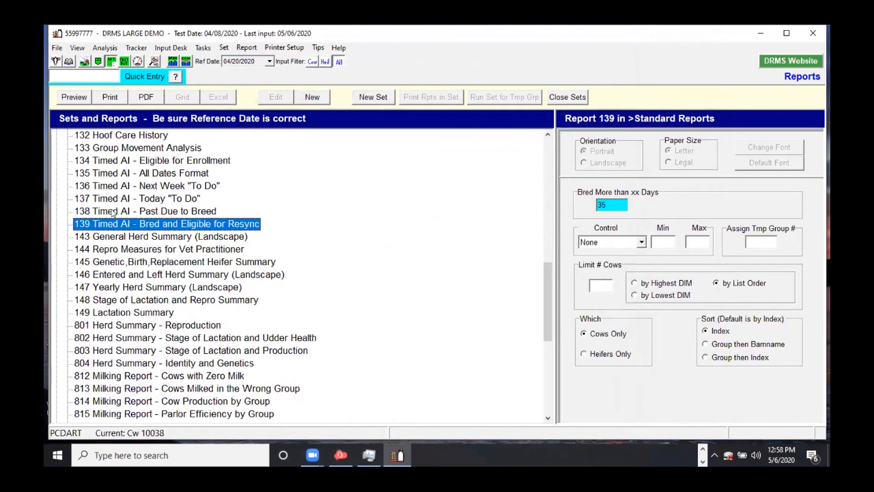
pyautogui.scroll(14, 114, 213)
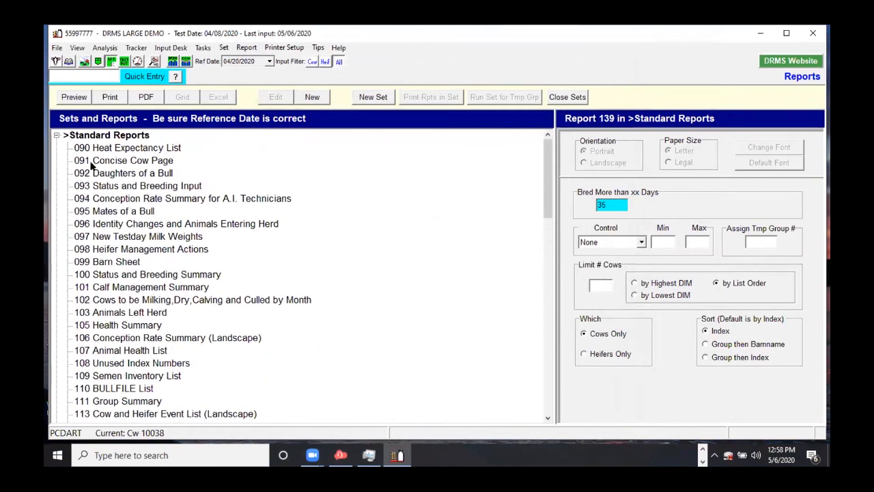
pyautogui.click(57, 136)
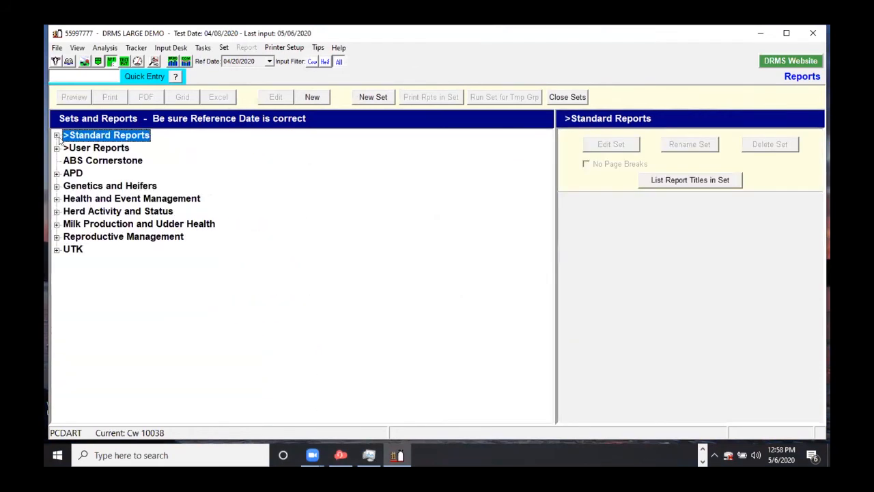
pyautogui.click(56, 250)
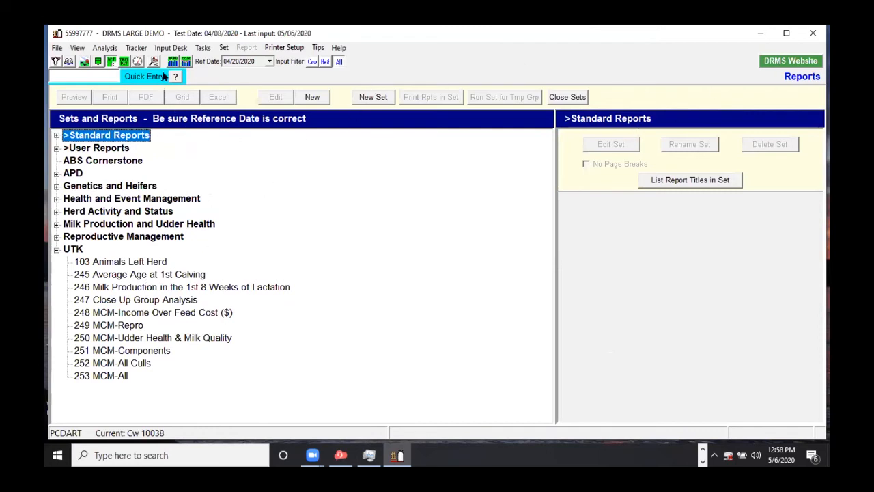
# Reopen Activity Tracker, show the monthly counts table for FRESH, and leave without saving the settings
pyautogui.click(140, 49)
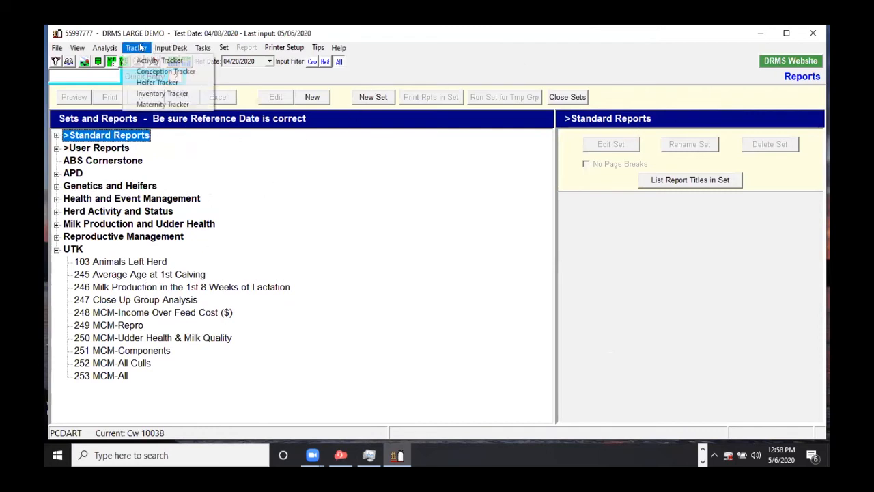
pyautogui.click(147, 62)
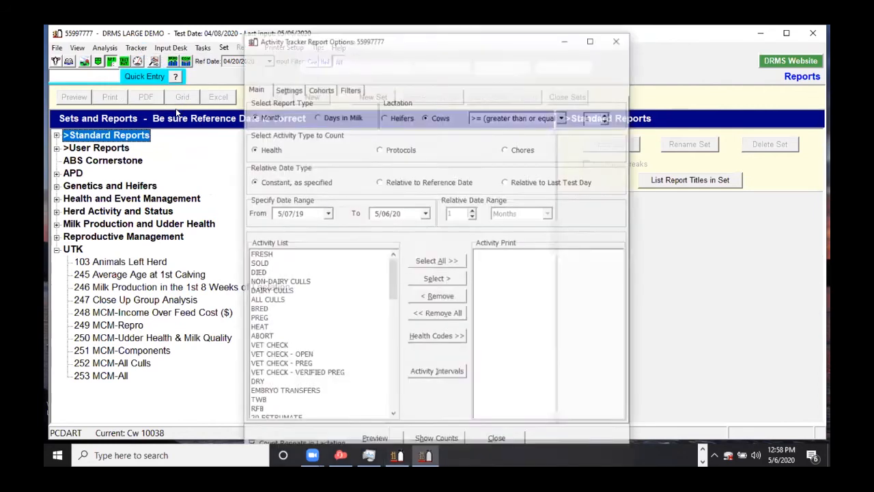
pyautogui.click(444, 441)
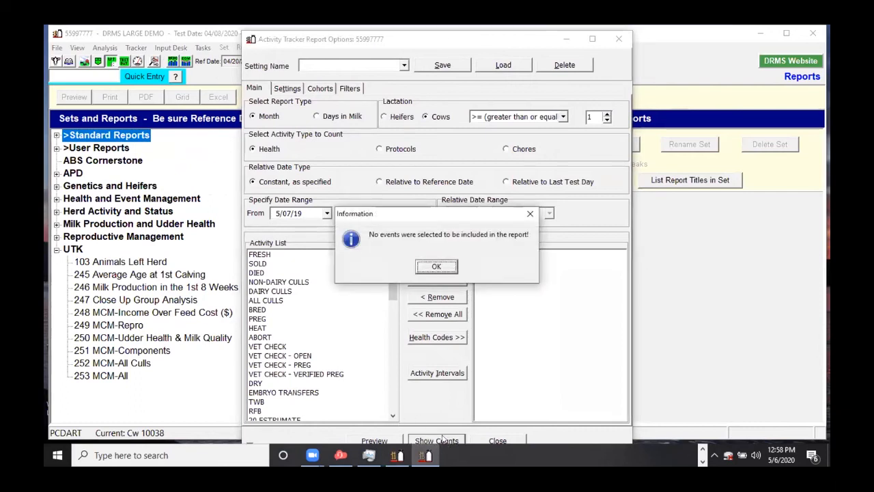
pyautogui.click(436, 266)
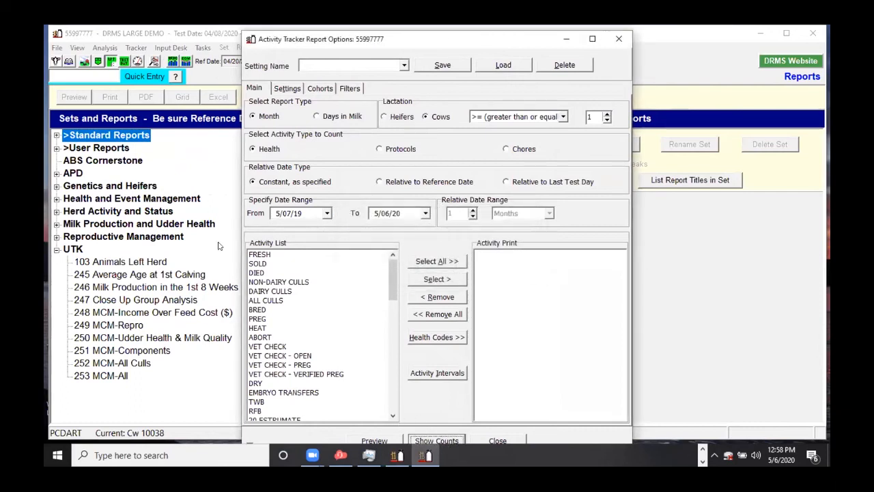
pyautogui.doubleClick(260, 254)
pyautogui.click(440, 439)
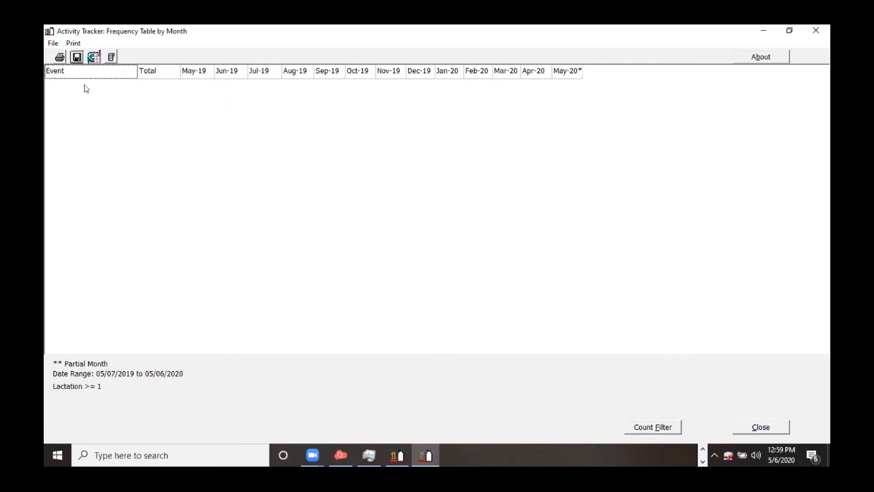
pyautogui.click(202, 75)
pyautogui.click(815, 33)
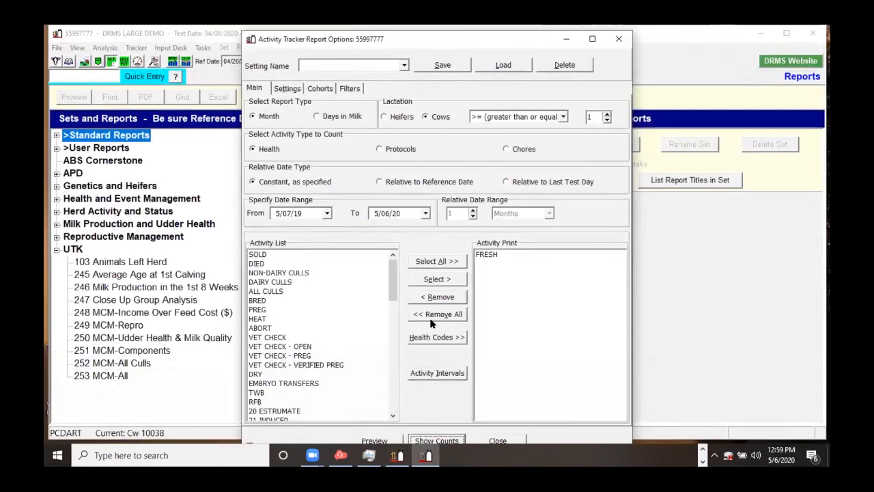
pyautogui.click(618, 40)
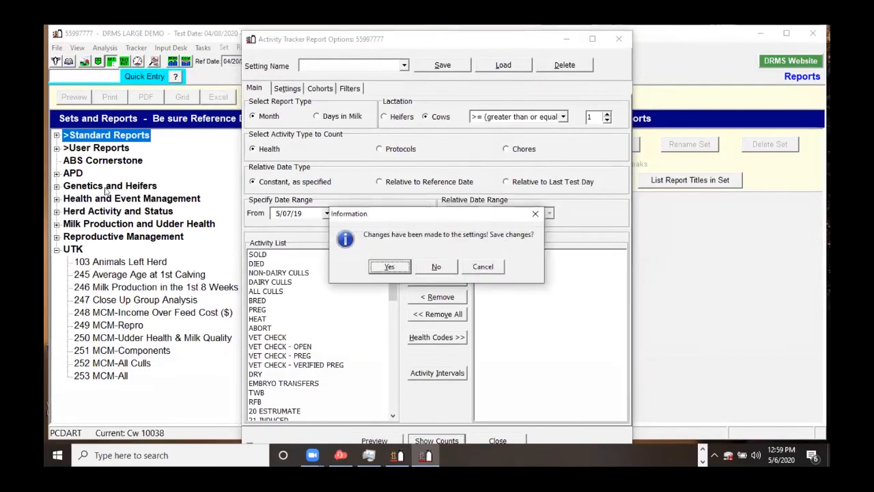
pyautogui.click(435, 265)
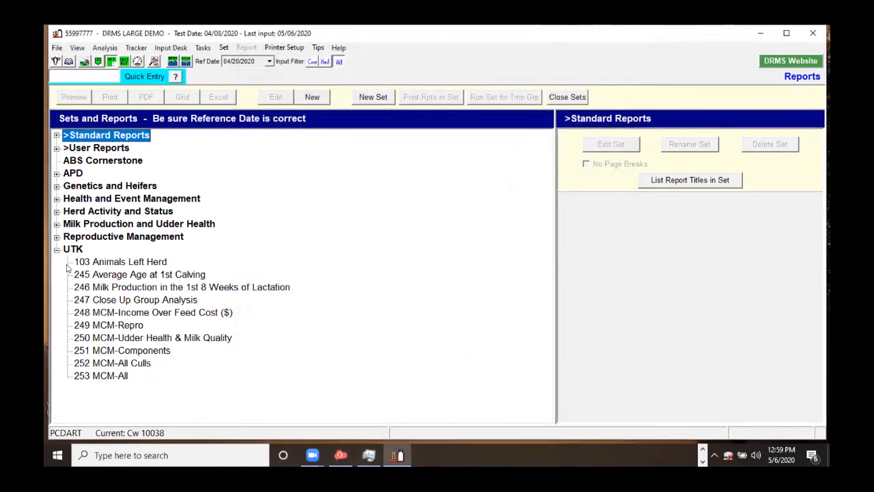
# Open UTK report 245 Average Age at 1st Calving for editing, run it as crosstabs, and graph the animal count by calving age
pyautogui.click(123, 275)
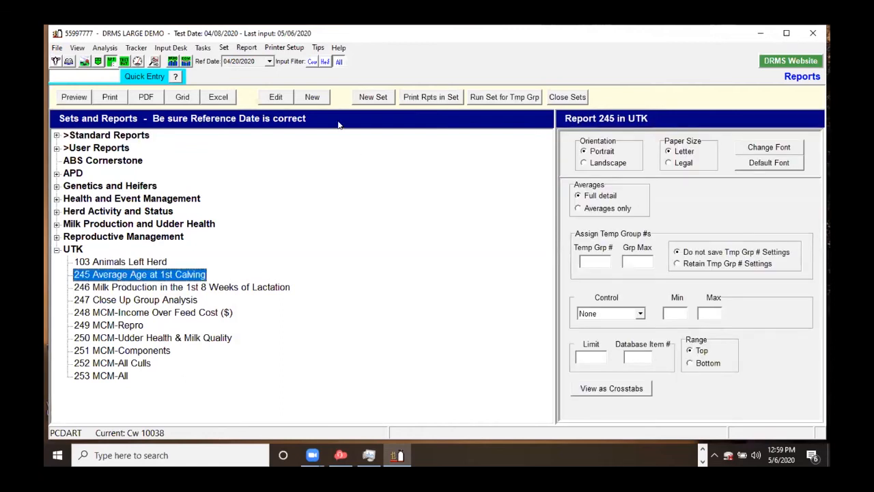
pyautogui.click(275, 96)
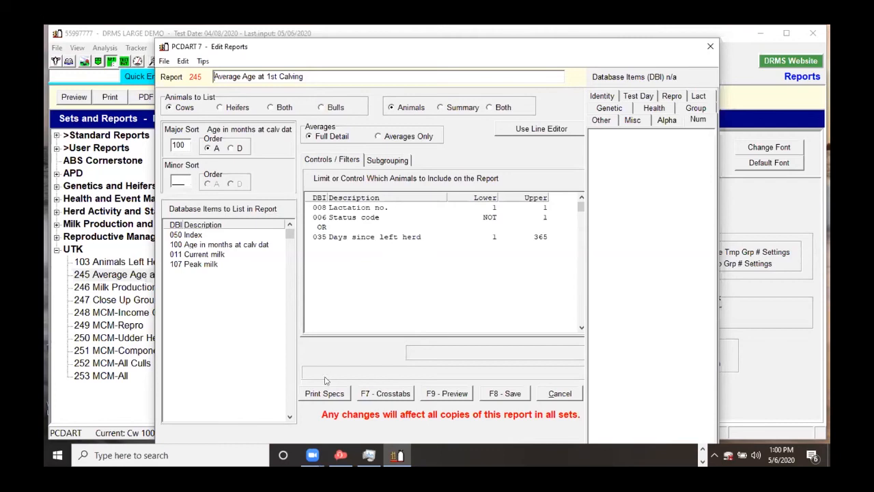
pyautogui.click(392, 395)
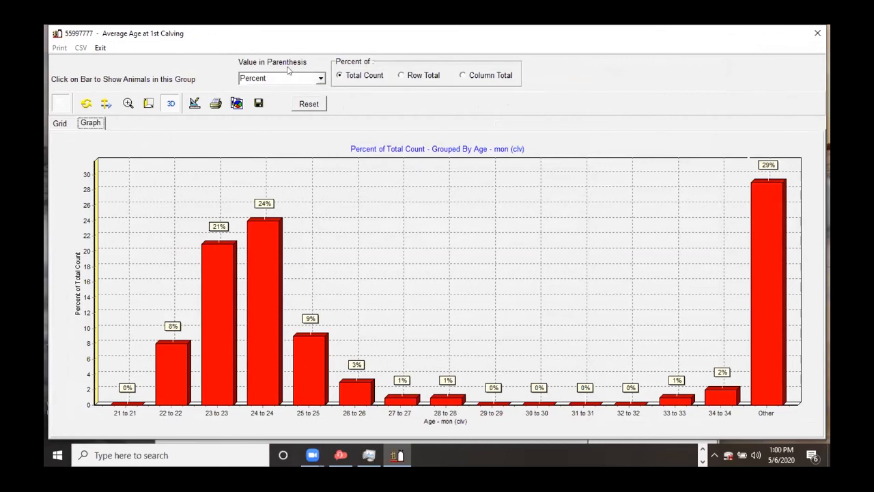
pyautogui.click(321, 79)
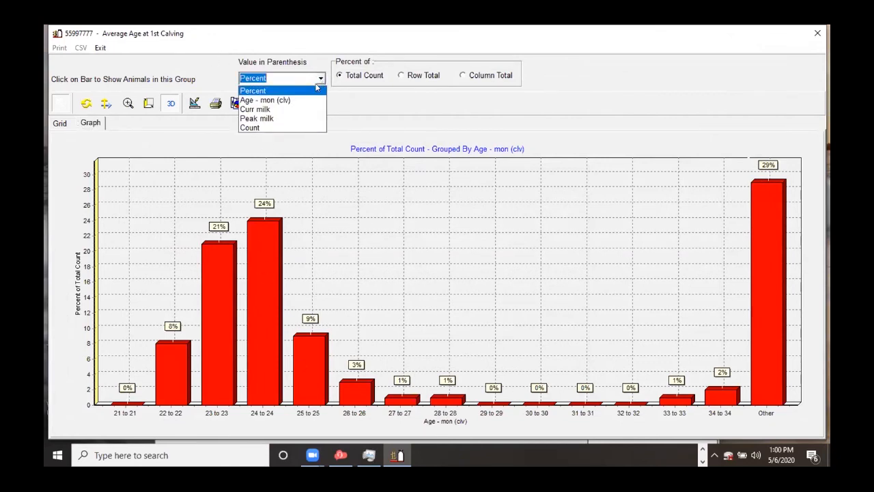
pyautogui.click(292, 129)
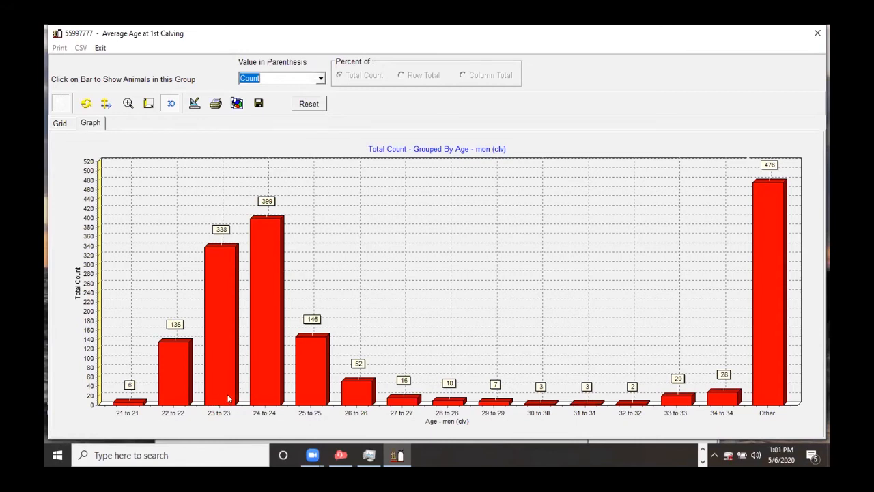
# Graph current milk by calving age, view the values as a grid, and close the crosstabs and the report editor
pyautogui.click(323, 78)
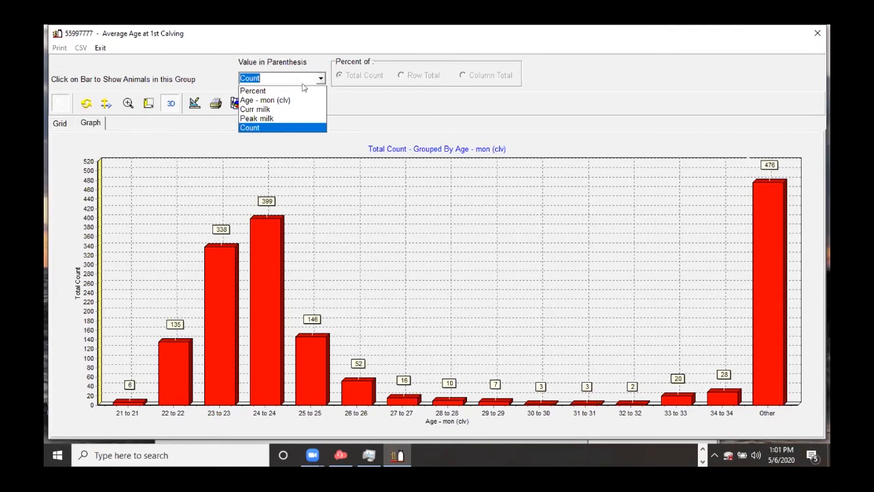
pyautogui.click(277, 108)
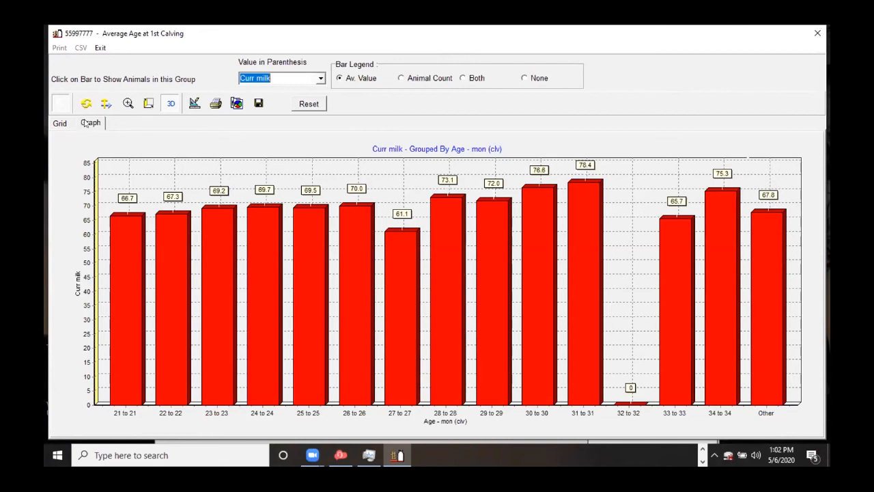
pyautogui.click(61, 123)
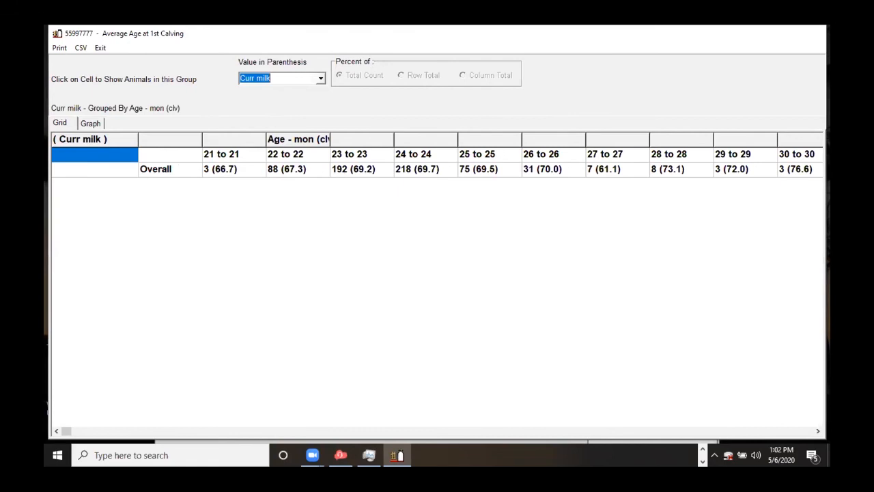
pyautogui.click(817, 34)
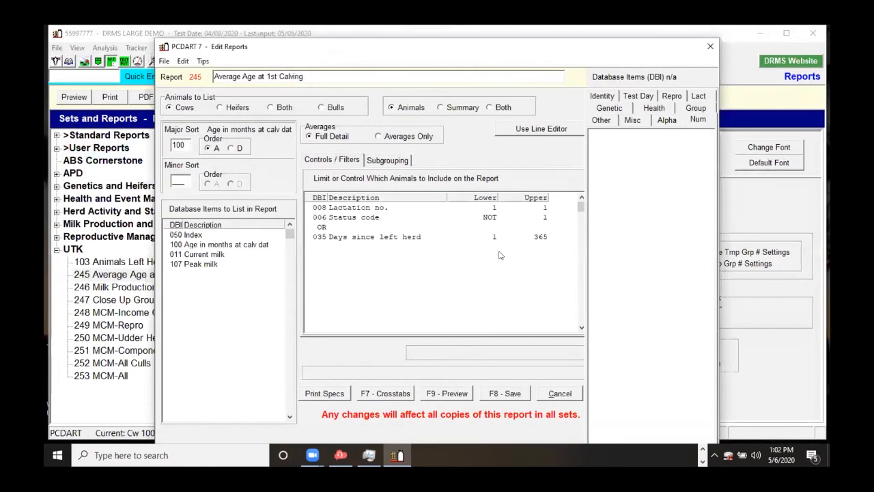
pyautogui.click(710, 48)
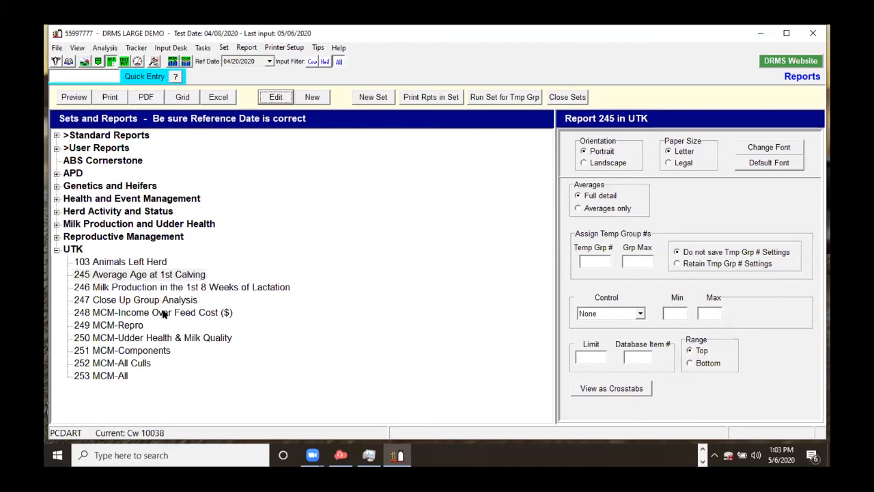
# Preview report 248 MCM-Income Over Feed Cost ($) and read through the cows and lactation group averages on its first page
pyautogui.click(156, 313)
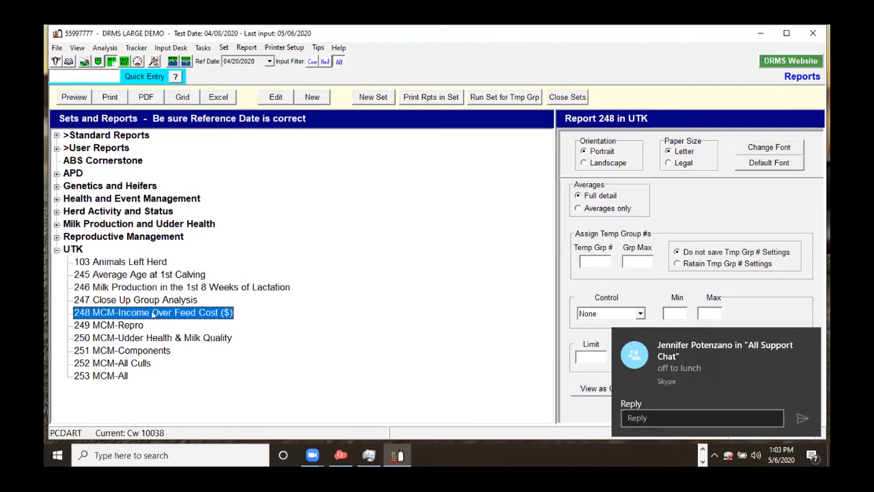
pyautogui.click(63, 93)
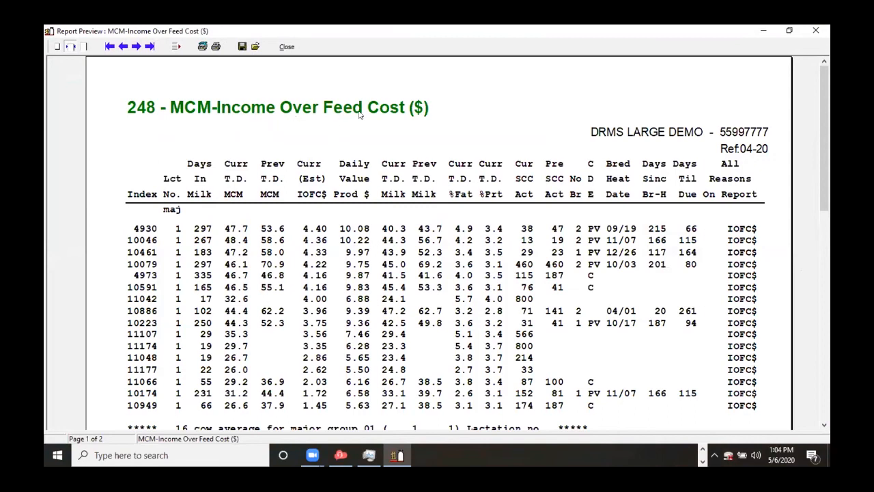
pyautogui.scroll(-15, 530, 176)
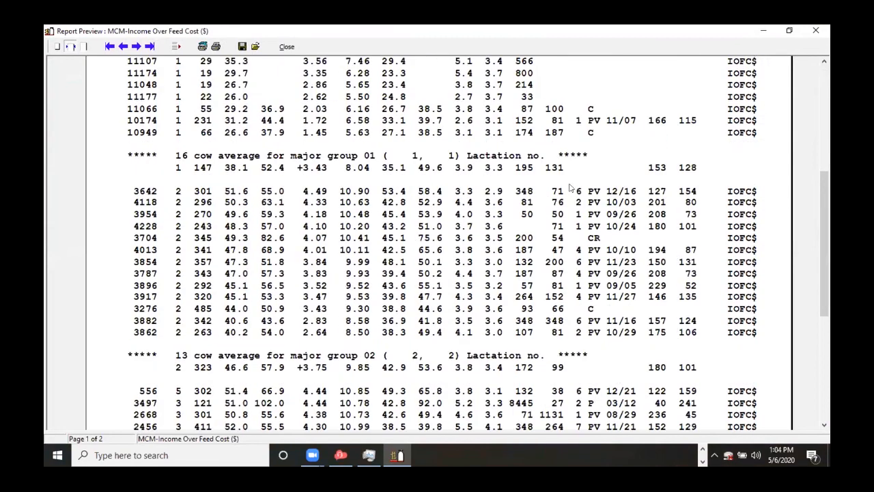
pyautogui.scroll(-3, 550, 193)
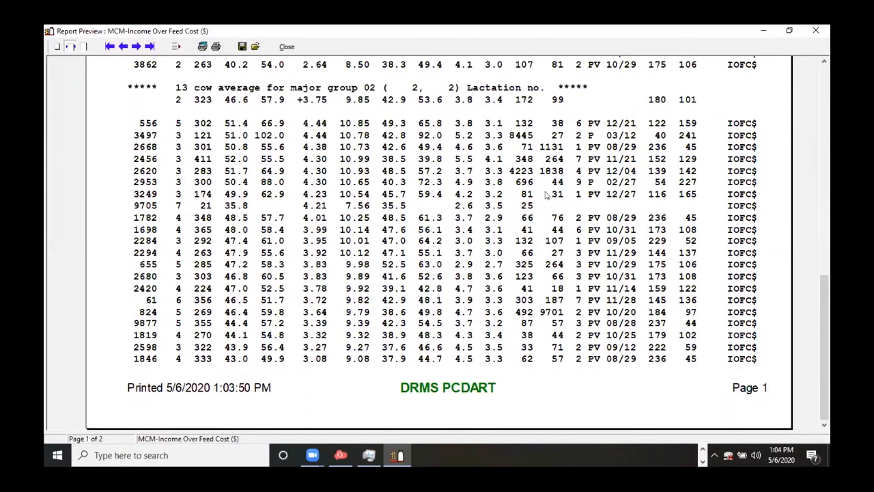
pyautogui.scroll(3, 546, 195)
pyautogui.scroll(10, 544, 196)
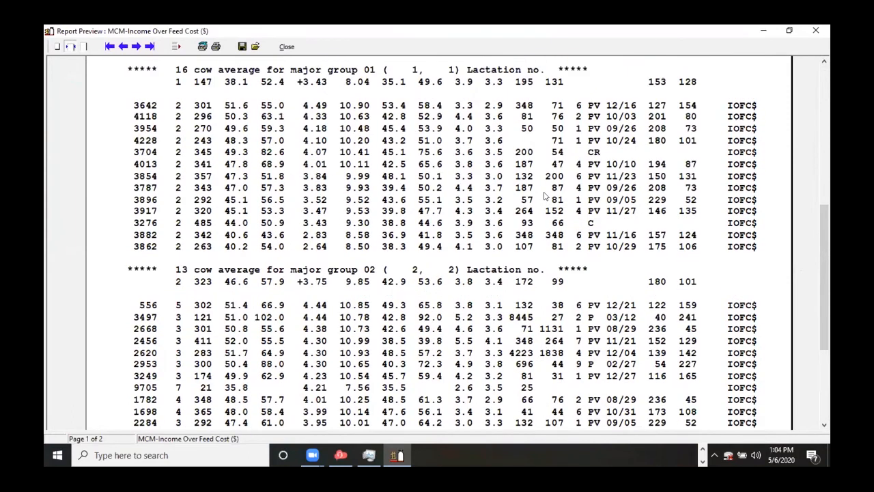
pyautogui.scroll(3, 540, 191)
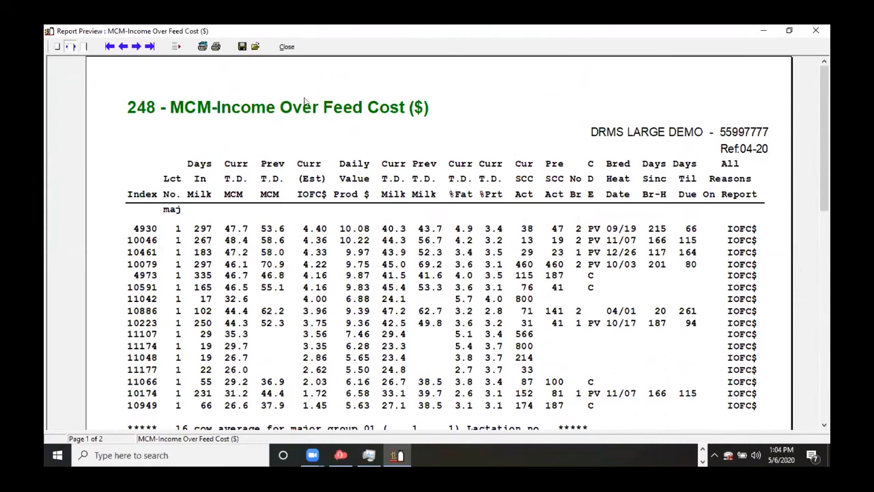
# Go to the last page of the income over feed cost preview, check the overall averages, and close the preview
pyautogui.click(150, 47)
pyautogui.scroll(-10, 345, 193)
pyautogui.scroll(3, 345, 193)
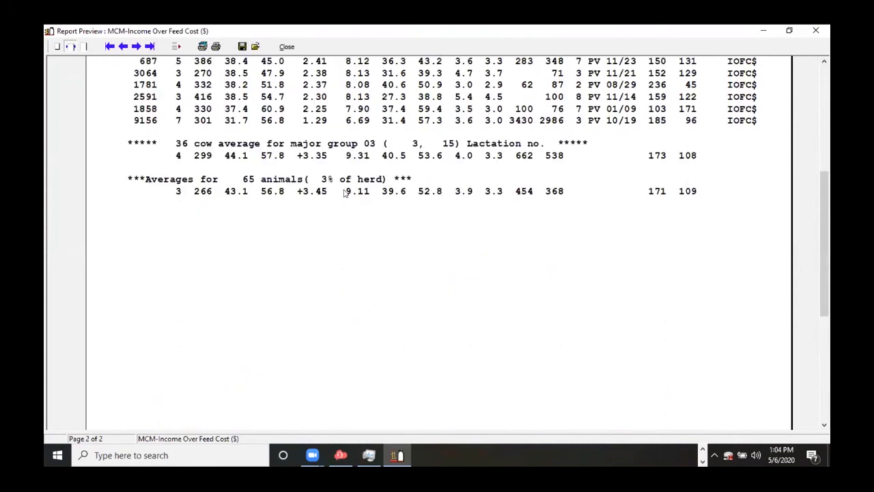
pyautogui.scroll(9, 345, 193)
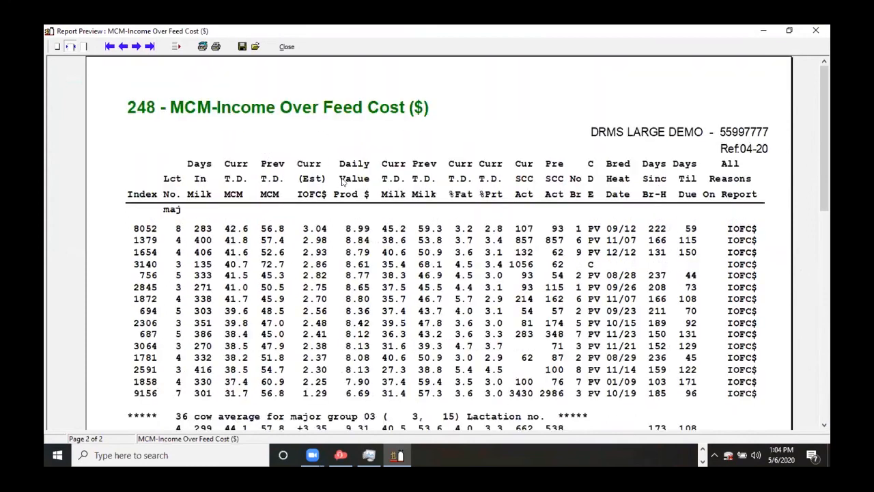
pyautogui.click(286, 48)
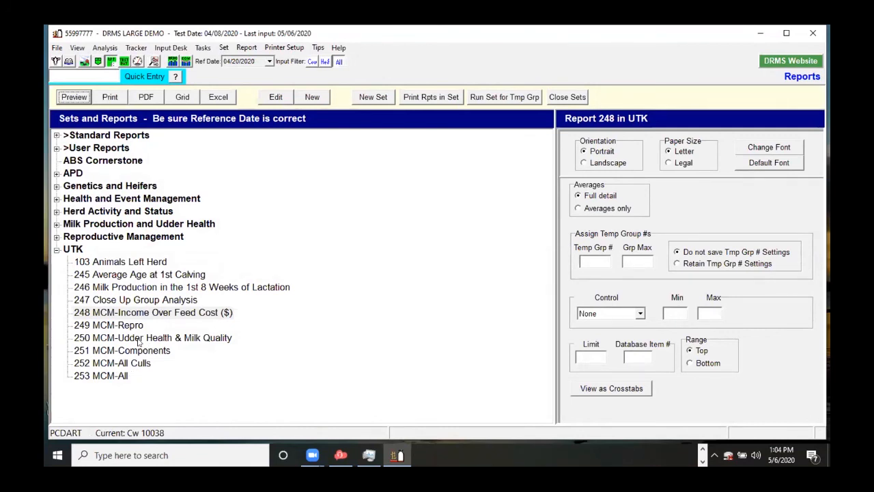
# Open report 250 MCM-Udder Health & Milk Quality for editing, check its filters and listed items, and close it without changes
pyautogui.click(180, 337)
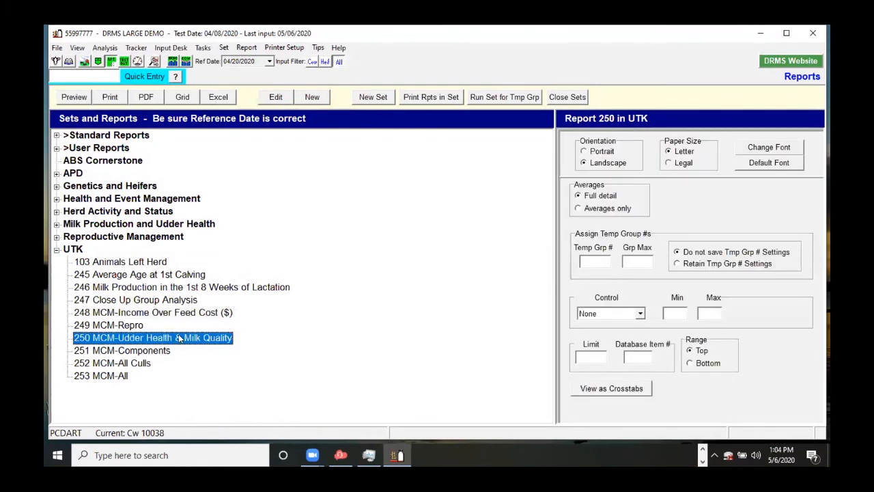
pyautogui.click(276, 97)
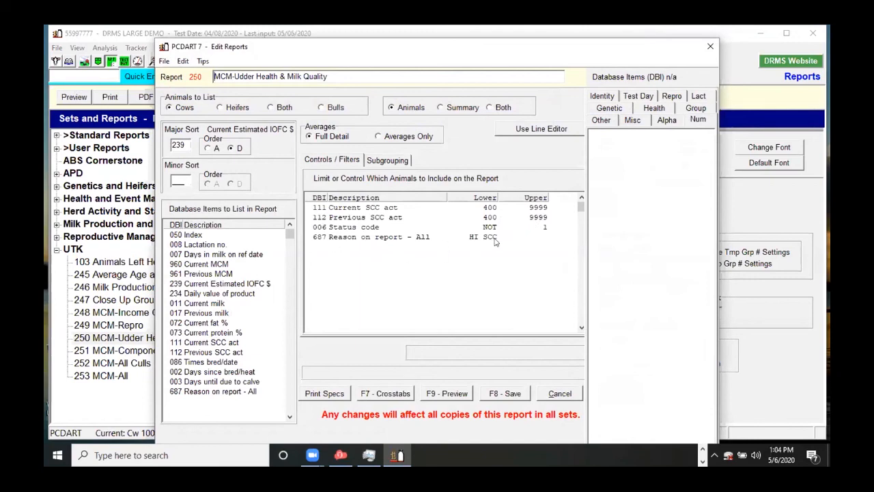
pyautogui.click(711, 47)
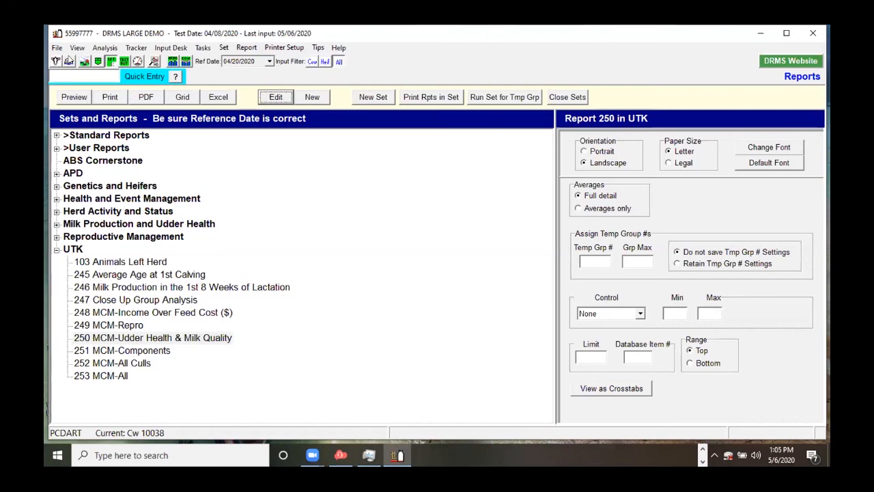
# Open Money Corrected Milk from the Input Desk, view the feed costs by group, and return them to All Milking Cows
pyautogui.click(69, 61)
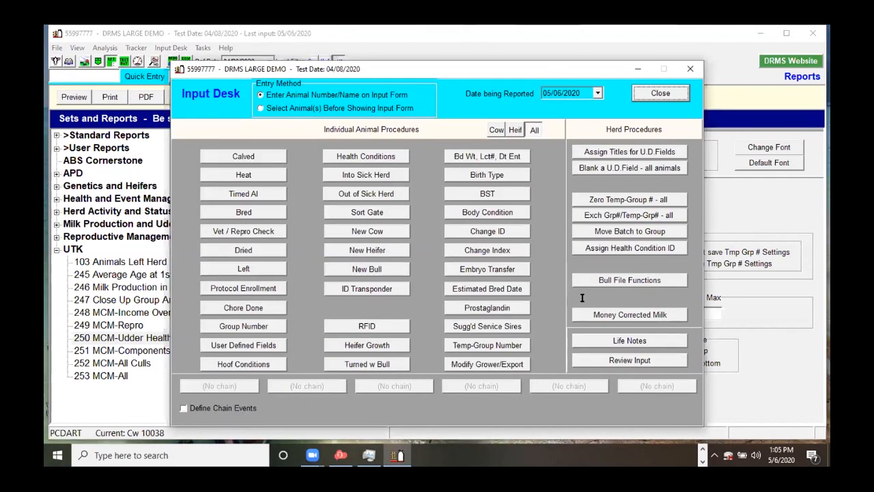
pyautogui.click(608, 313)
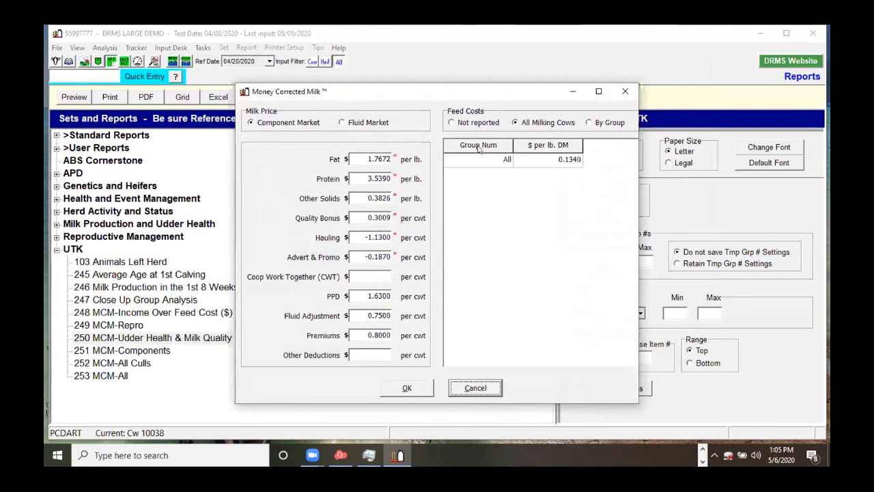
pyautogui.click(591, 123)
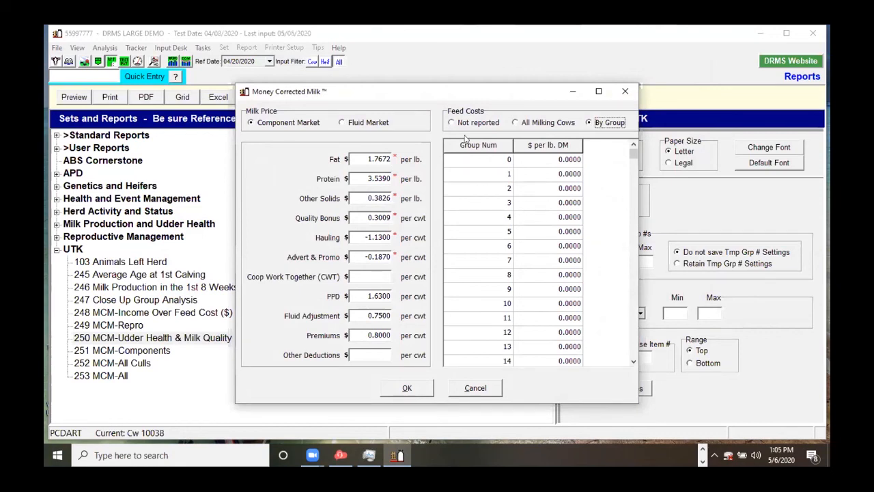
pyautogui.click(515, 123)
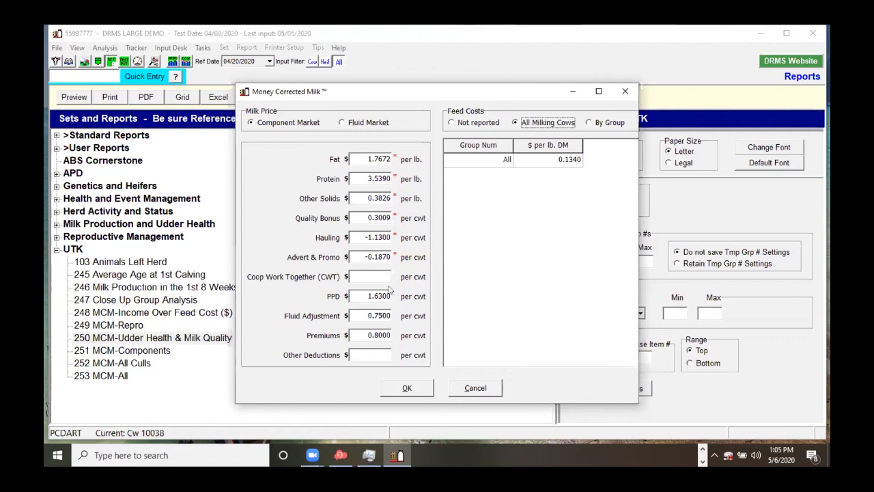
# View the Fluid Market price fields, return the milk price to Component Market, accept the settings, and close the Input Desk
pyautogui.click(343, 123)
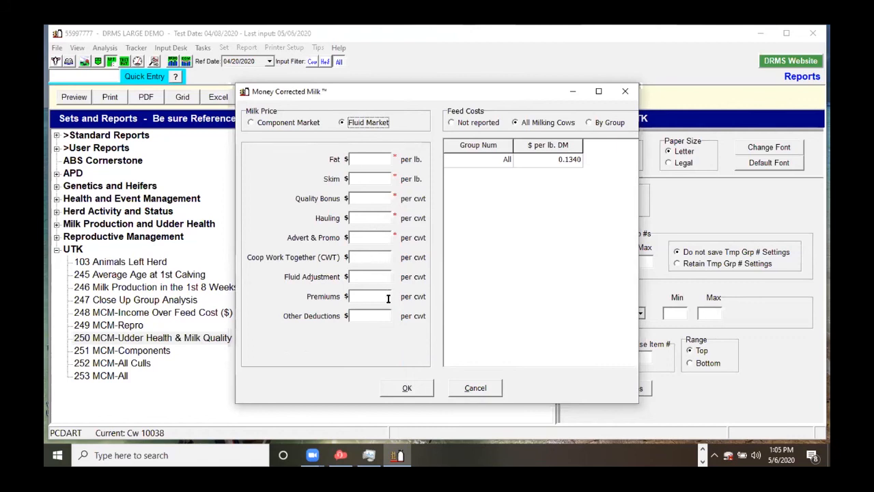
pyautogui.click(250, 123)
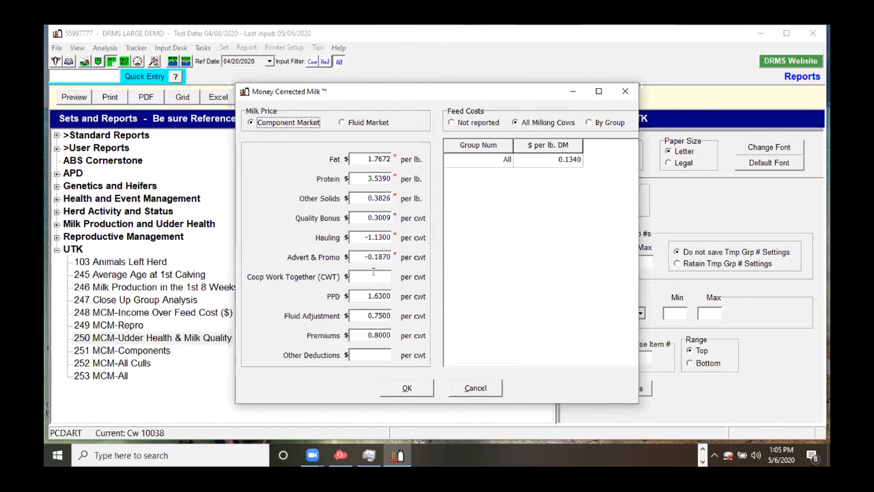
pyautogui.click(407, 388)
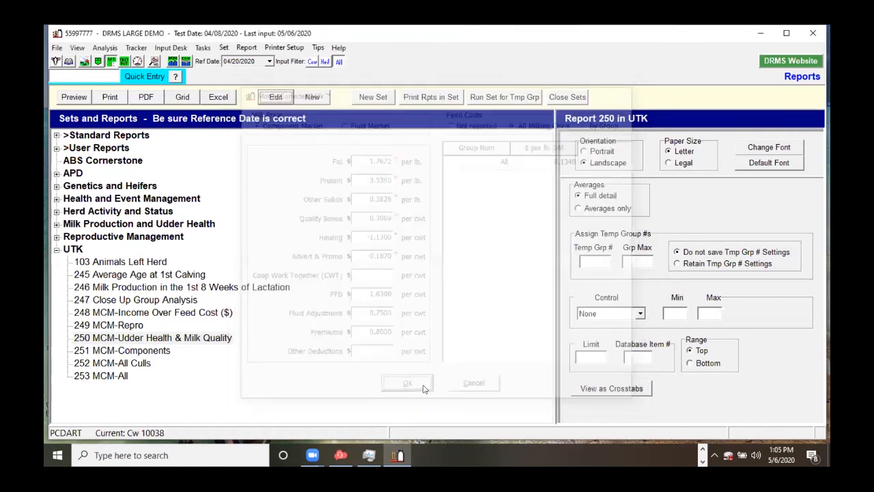
pyautogui.click(660, 93)
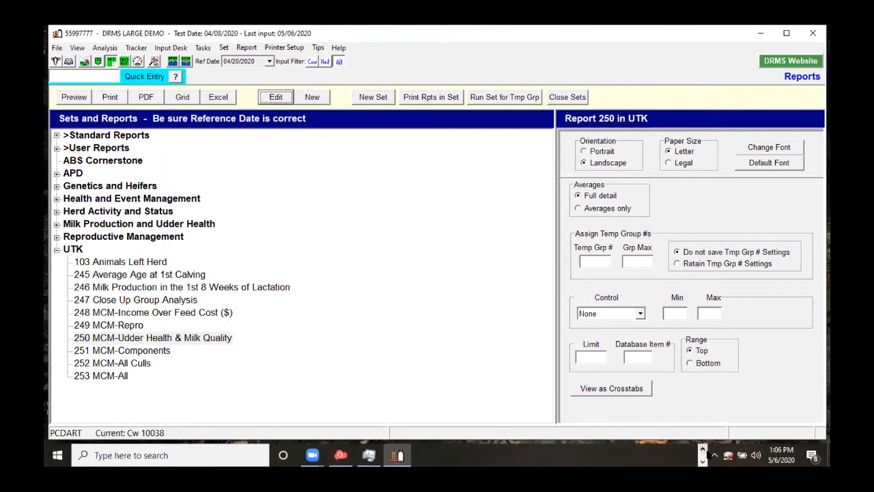
# Collapse the UTK set in the reports list
pyautogui.click(703, 450)
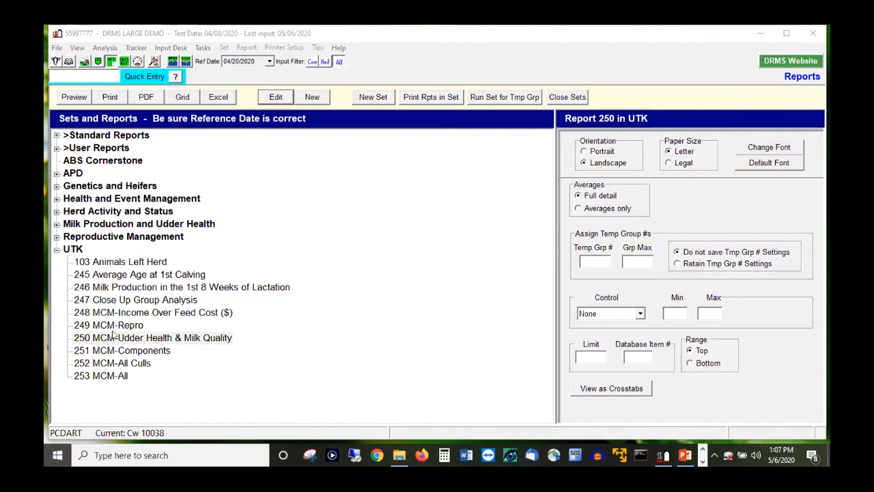
pyautogui.click(58, 251)
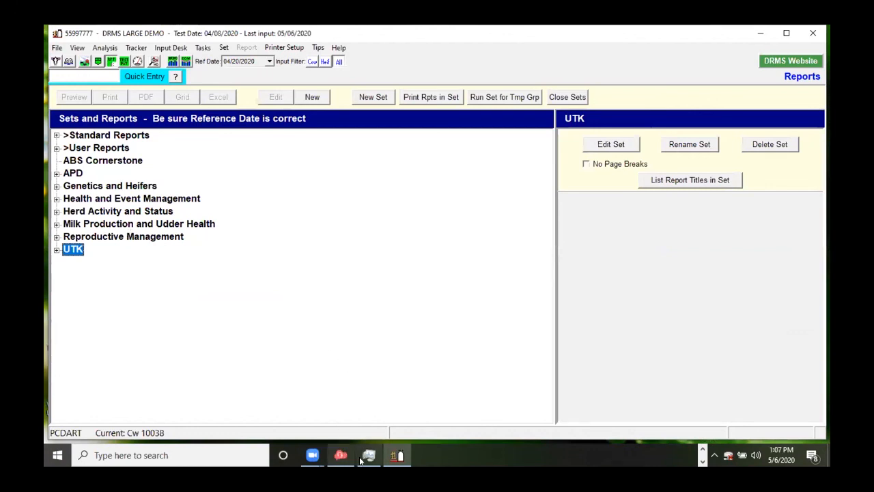
pyautogui.click(702, 449)
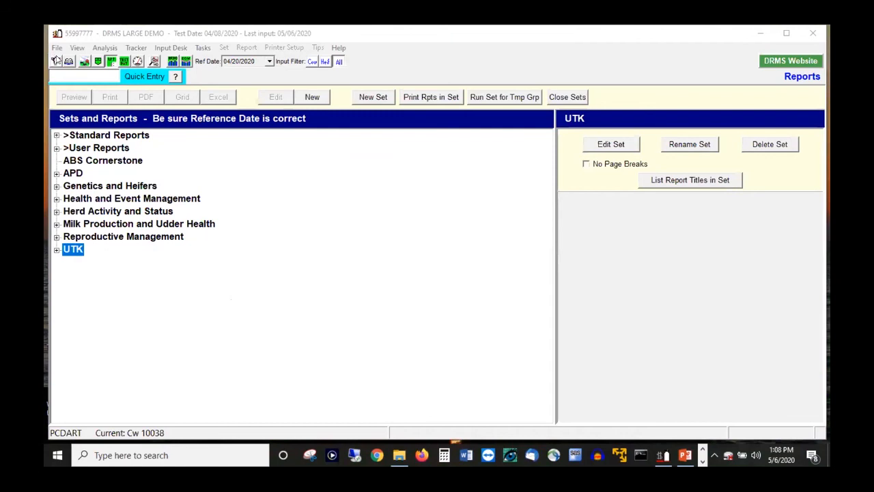
# Open the Cow Page for cow 10038 and show its daily milk weights
pyautogui.click(55, 60)
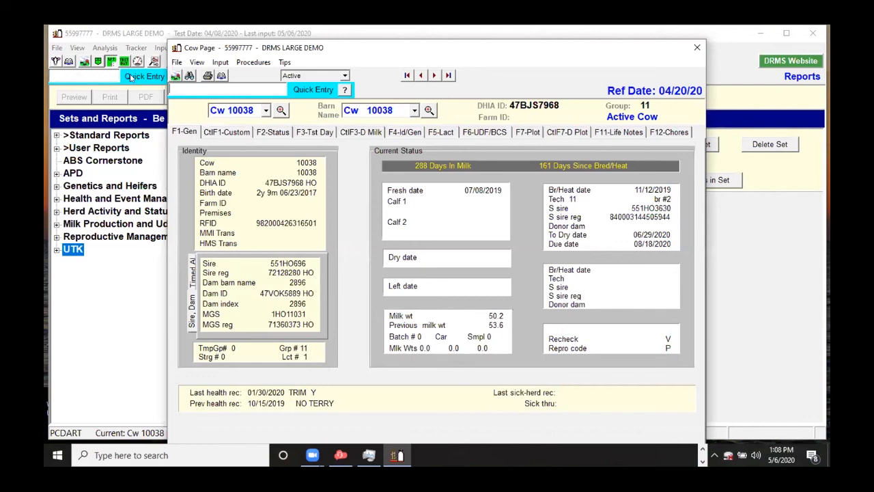
pyautogui.click(362, 132)
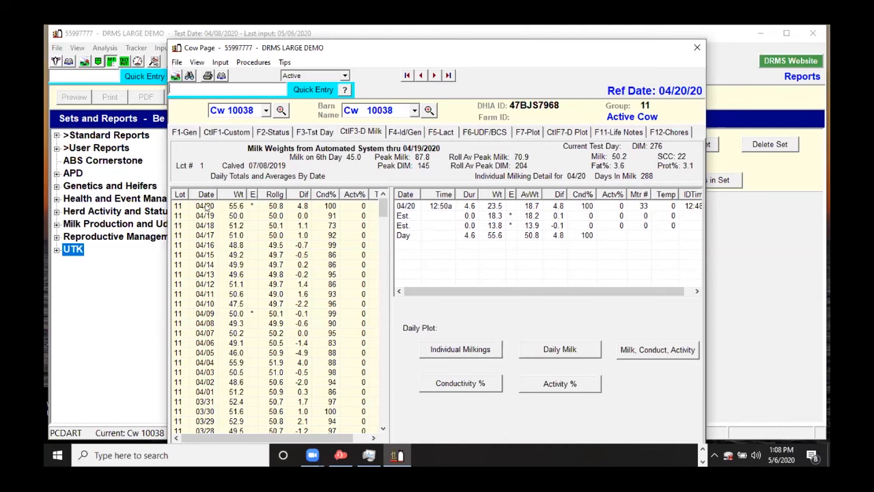
# Look back through cow 10038's daily milk weights to January, and show the individual milking detail for 03/13
pyautogui.click(207, 206)
pyautogui.scroll(-4, 271, 233)
pyautogui.scroll(-18, 219, 237)
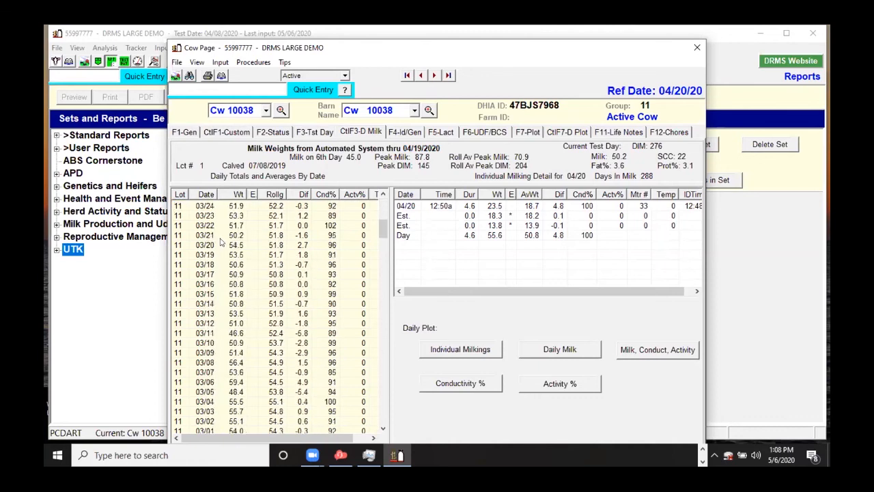
pyautogui.scroll(-1, 217, 236)
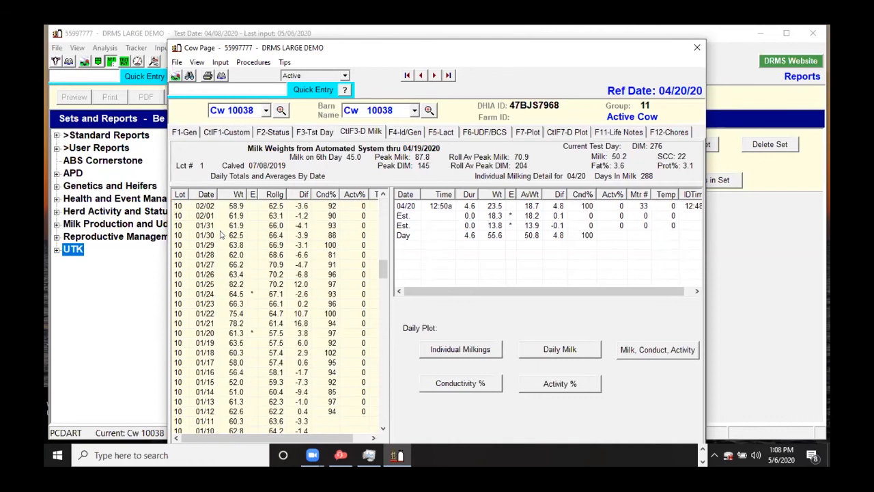
pyautogui.scroll(11, 225, 234)
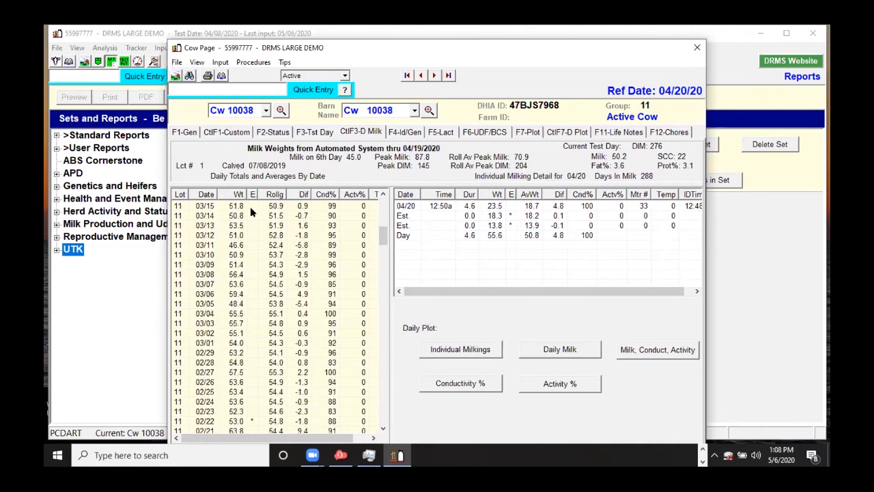
pyautogui.click(210, 225)
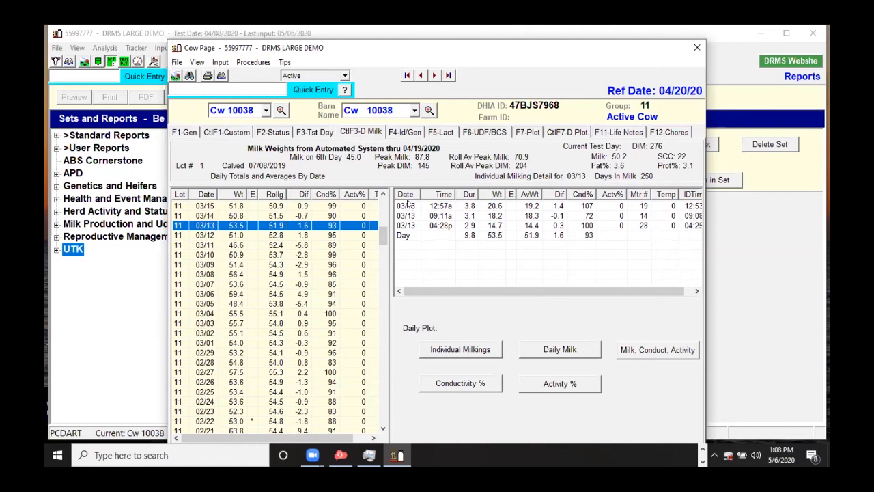
# Compare the individual milking details for 03/15 and 03/09, and close the Cow Page
pyautogui.click(238, 207)
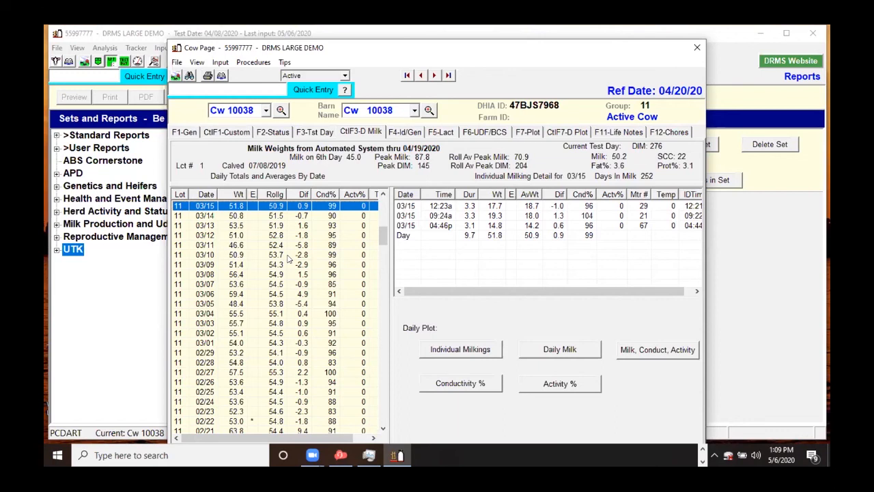
pyautogui.click(252, 245)
pyautogui.click(274, 265)
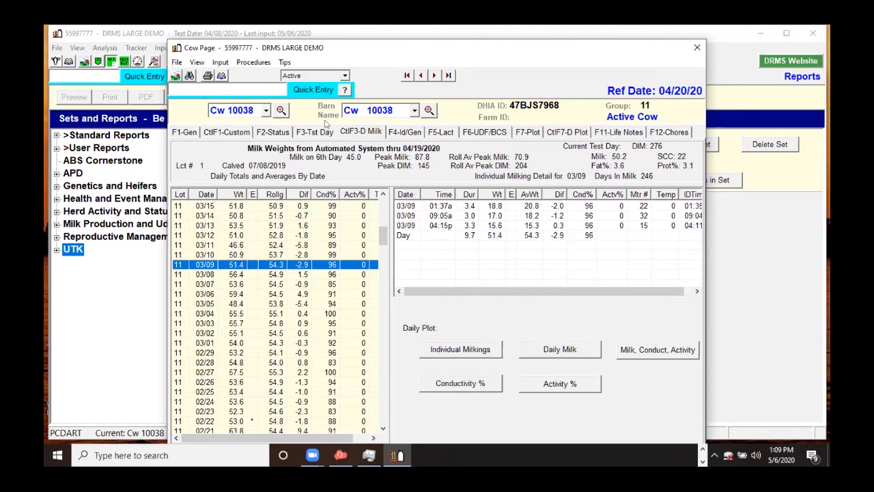
pyautogui.click(211, 207)
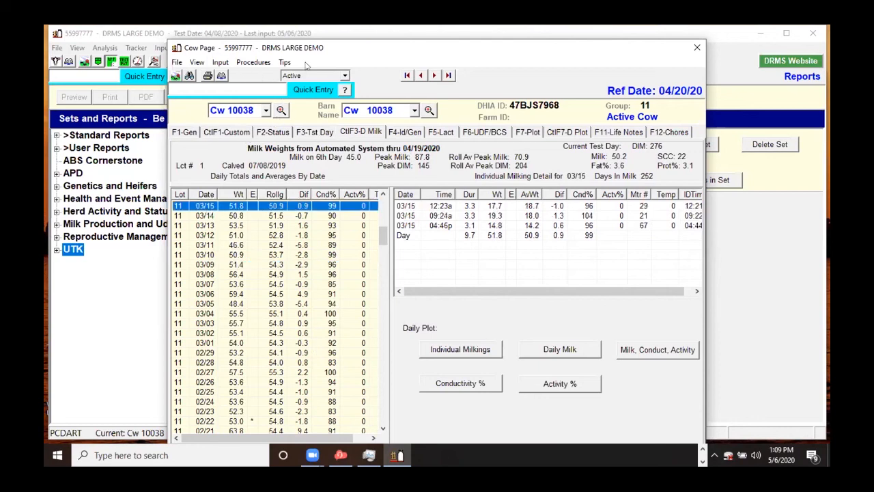
pyautogui.click(697, 48)
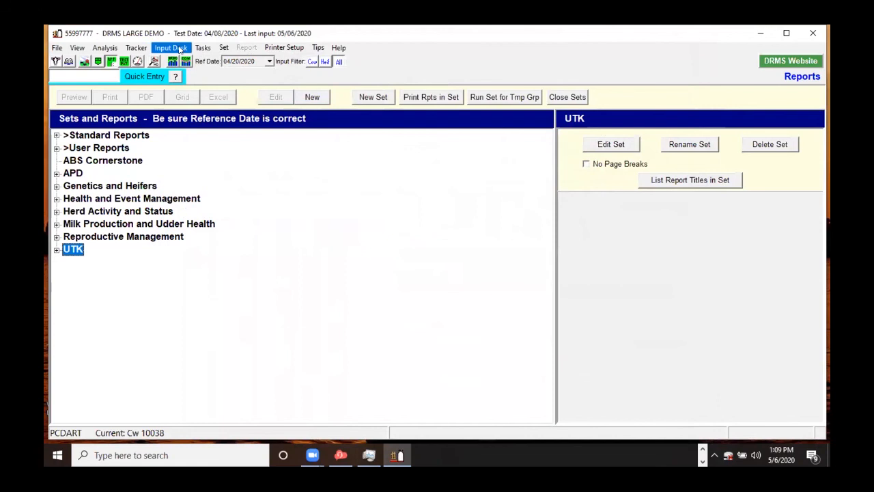
# View the Import / Export tasks, including the DigiStar update file option, without running any
pyautogui.click(200, 48)
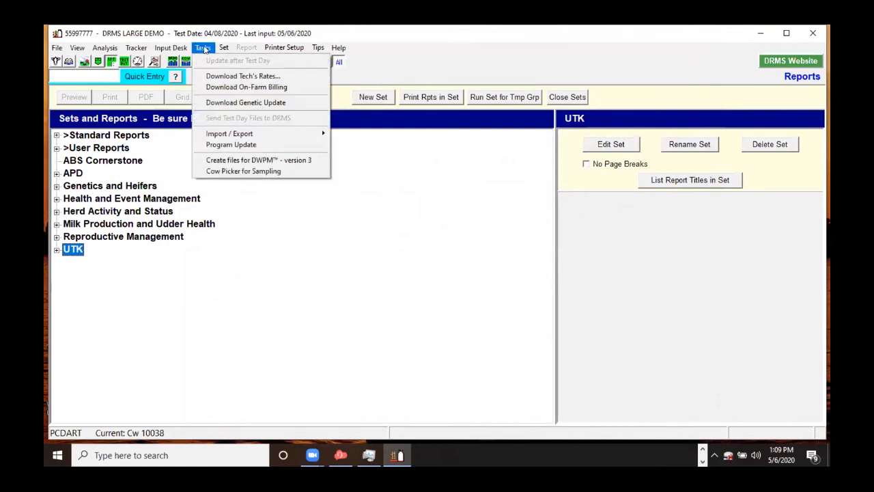
pyautogui.moveTo(243, 135)
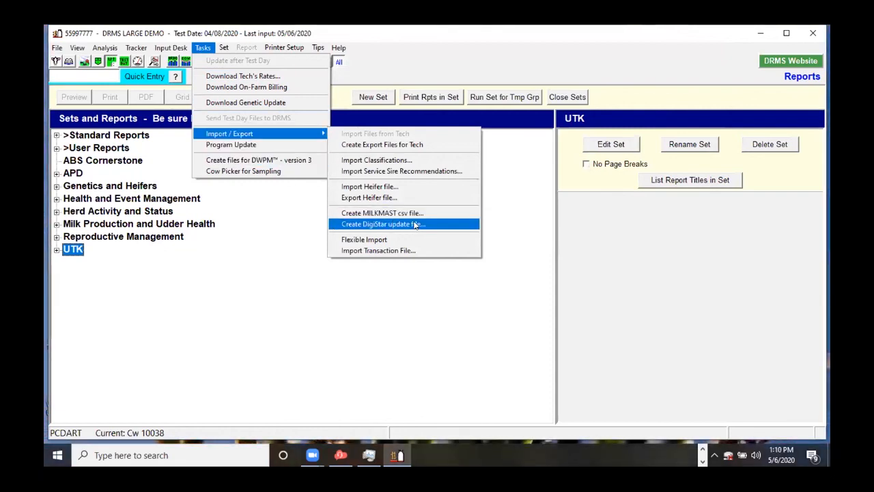
pyautogui.click(403, 287)
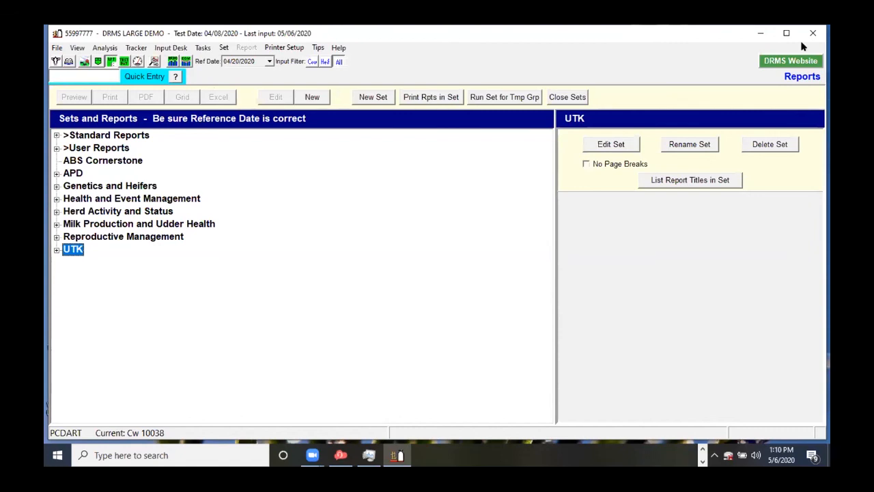
# Minimize PCDART, close Task Manager, and switch to the PCDART Presentation in PowerPoint
pyautogui.click(761, 33)
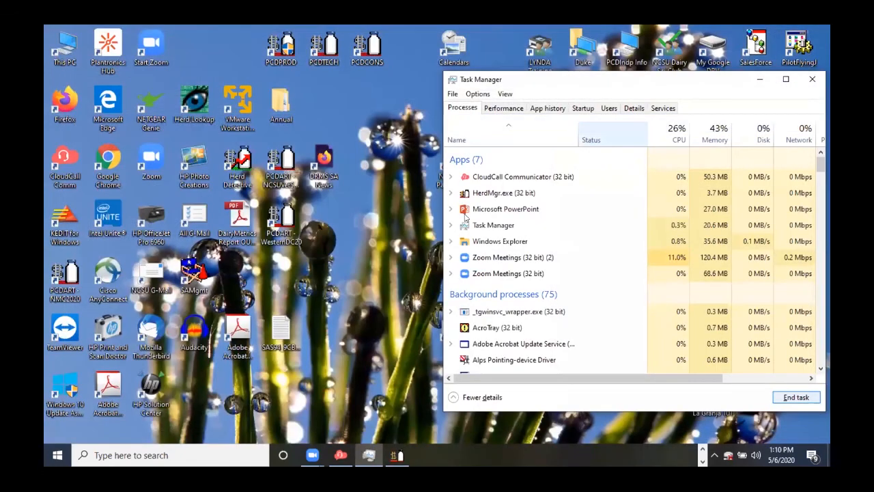
pyautogui.click(808, 82)
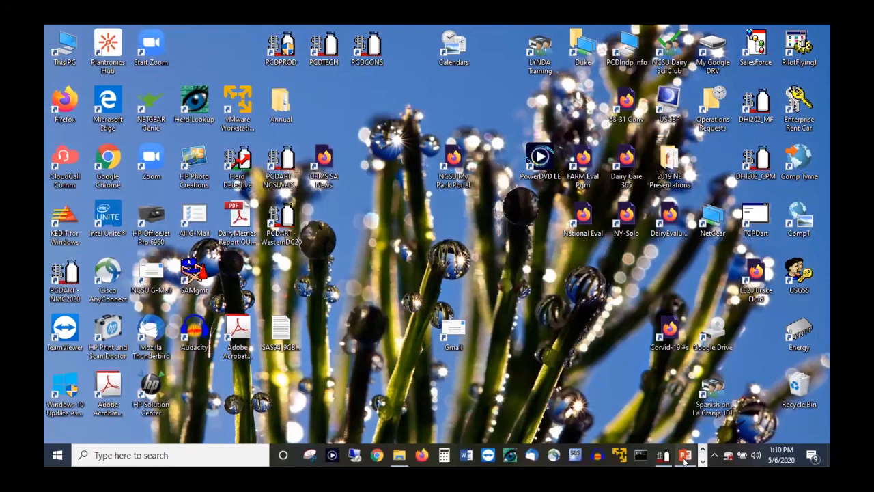
pyautogui.click(686, 461)
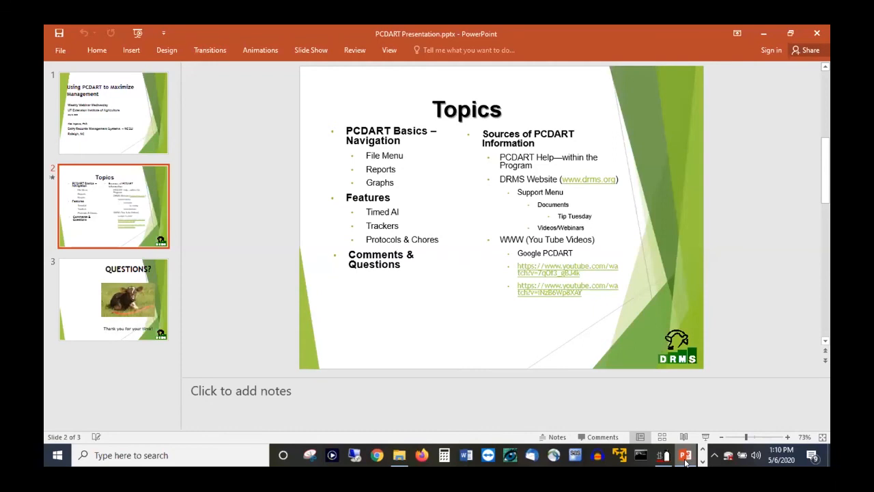